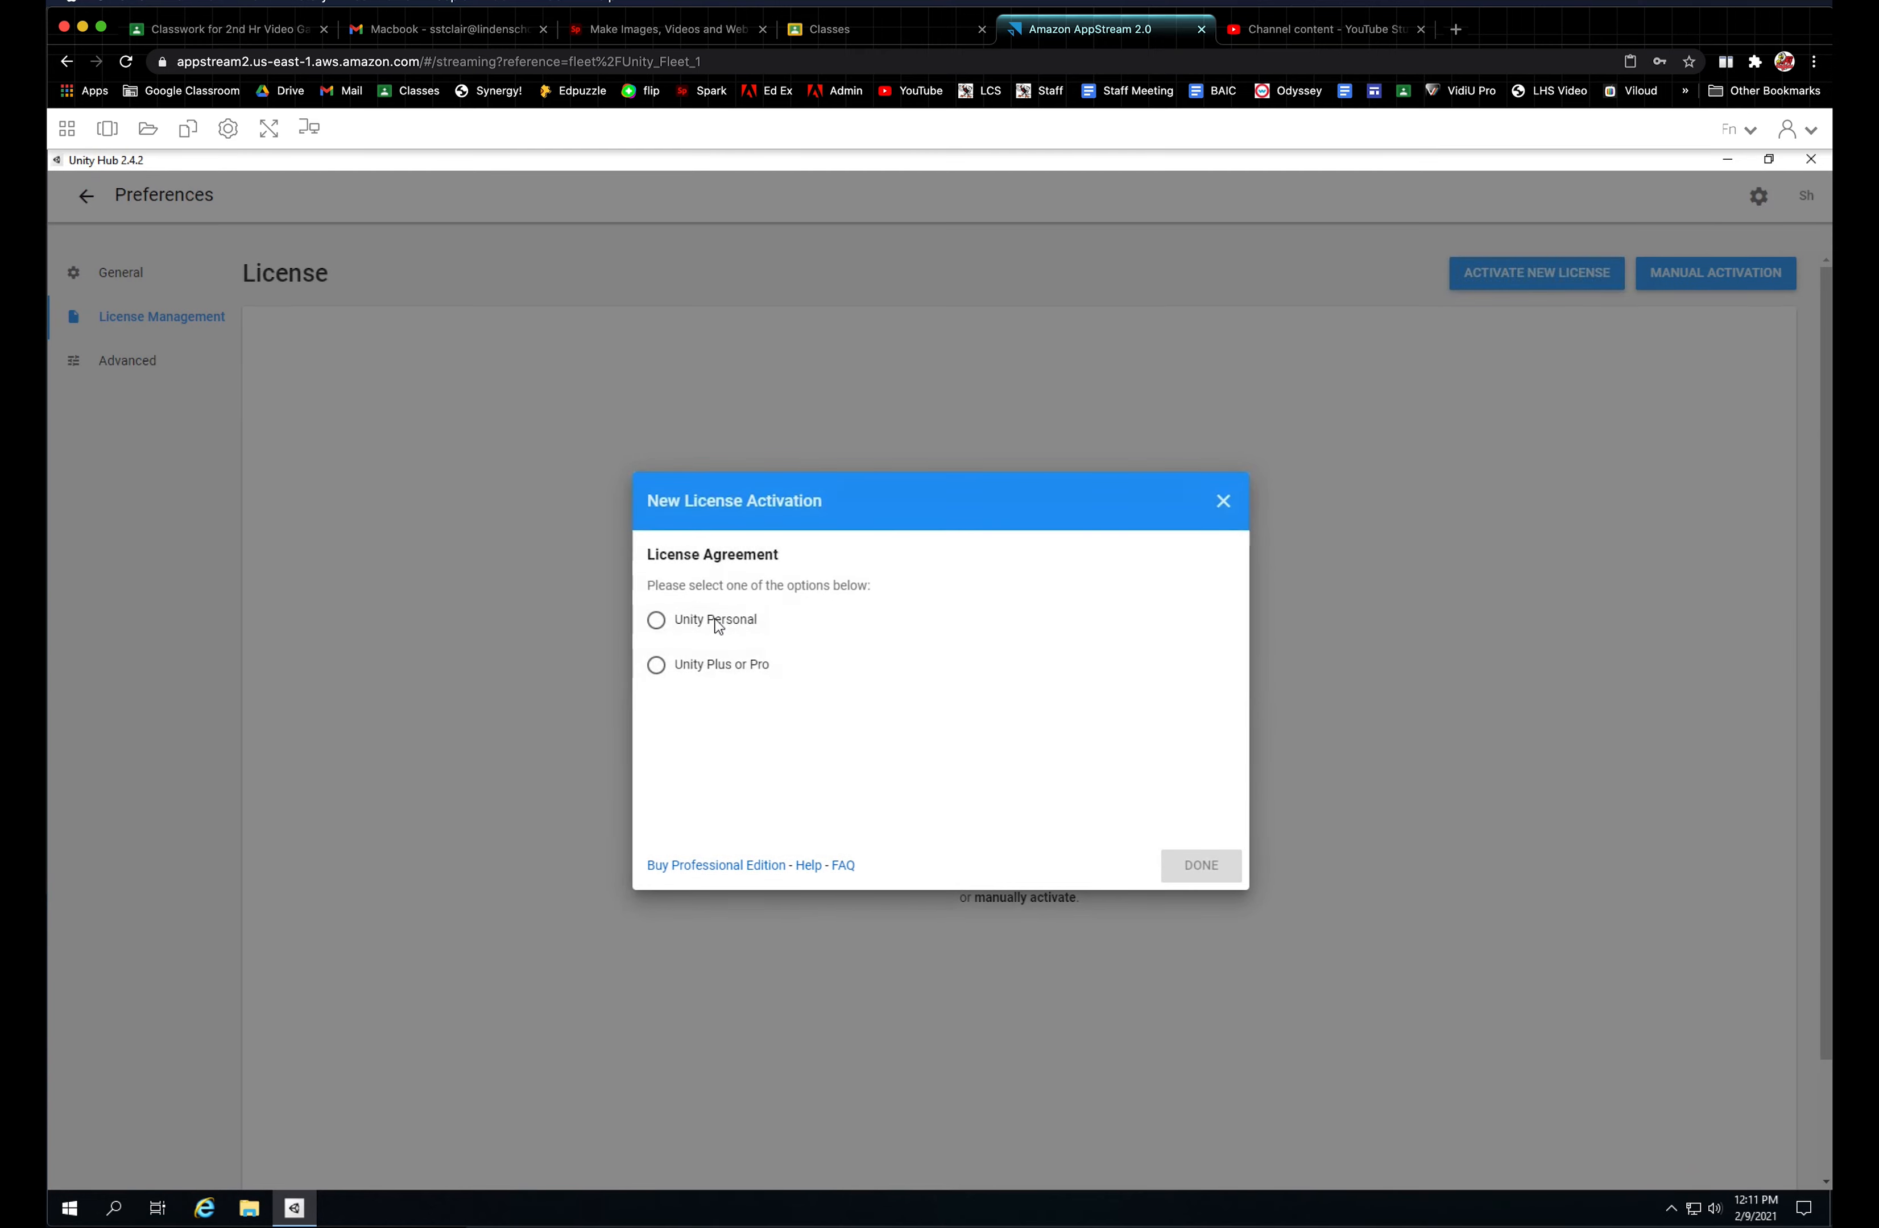
Step: Activate a Unity Personal license with the option "I don't use Unity in a professional capacity" and leave the preferences
click(658, 620)
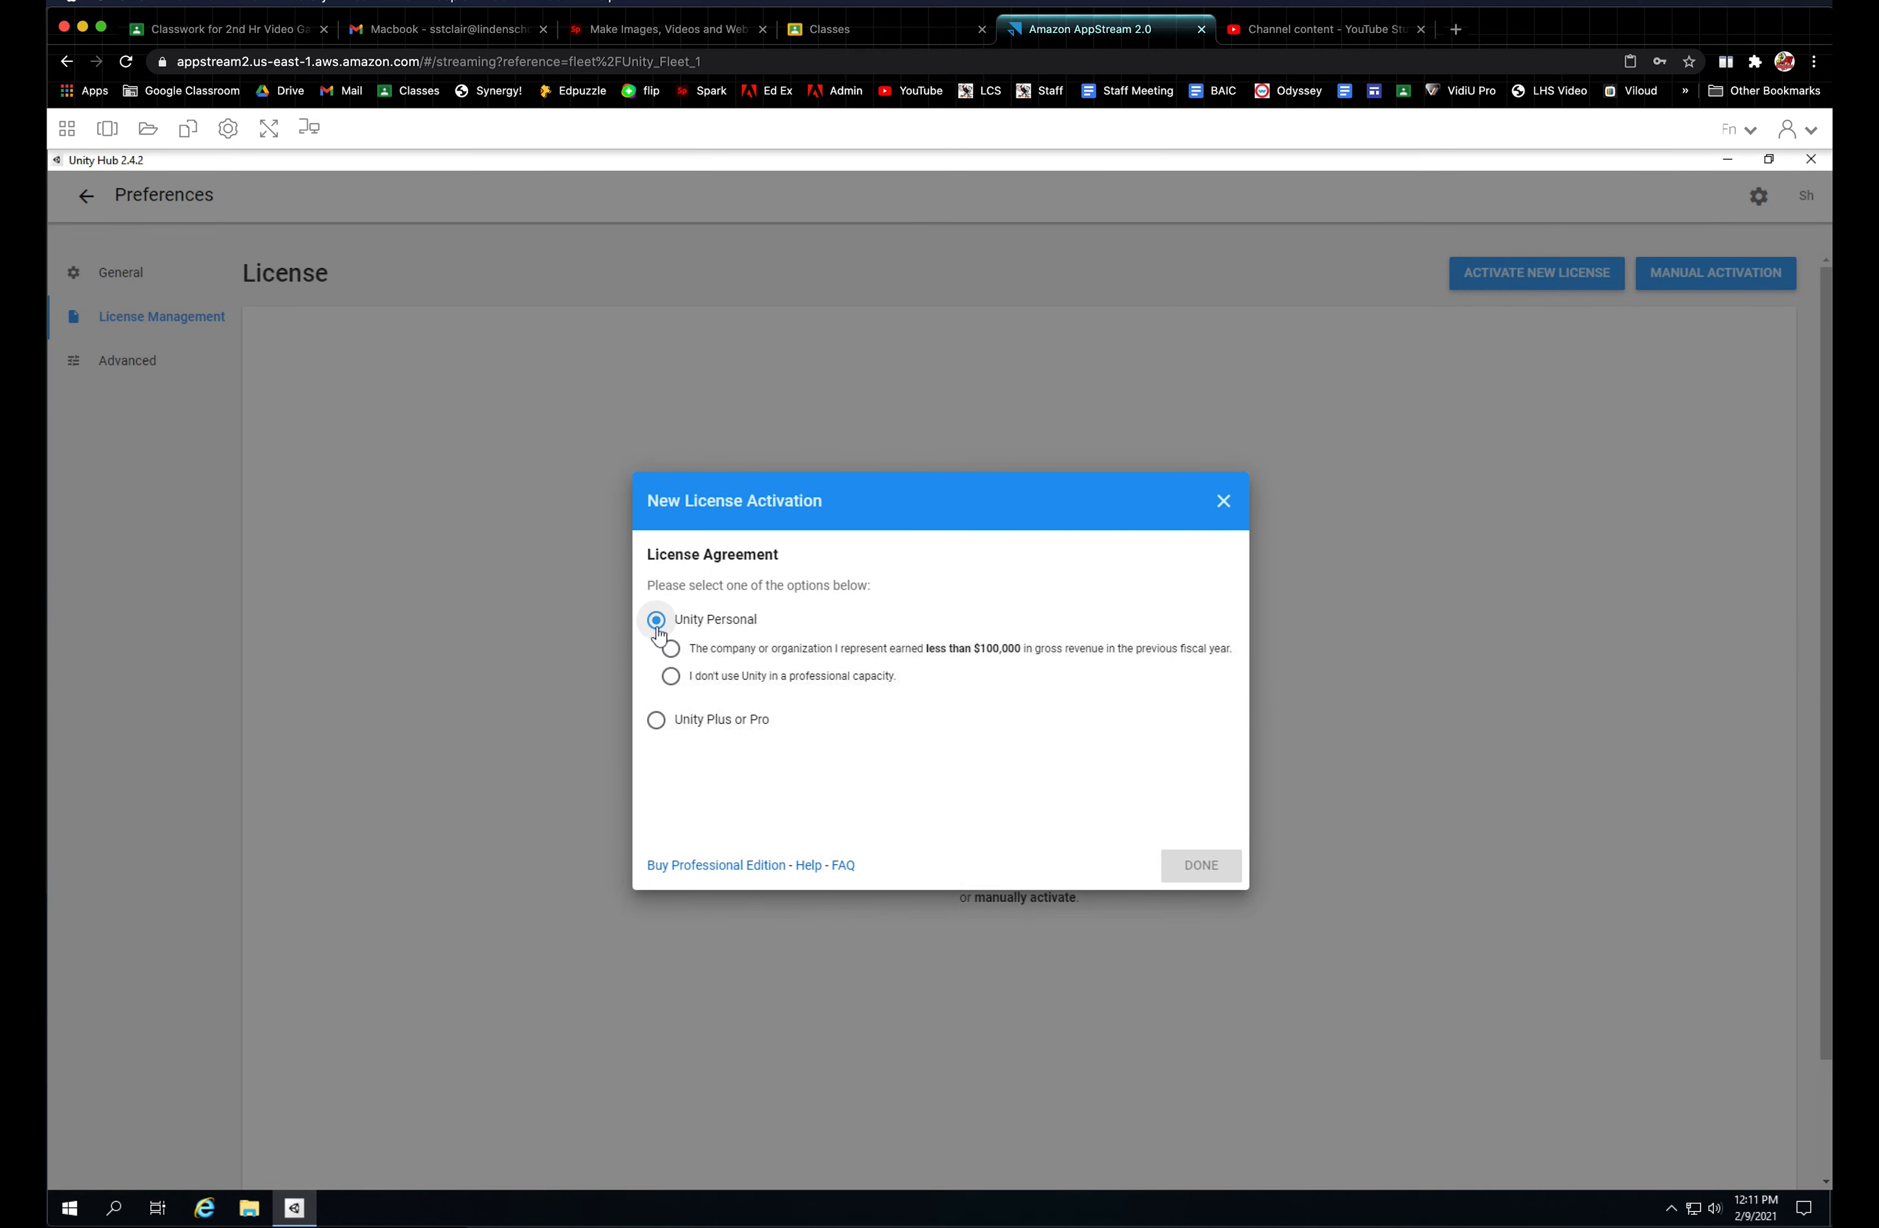
click(672, 677)
click(1197, 867)
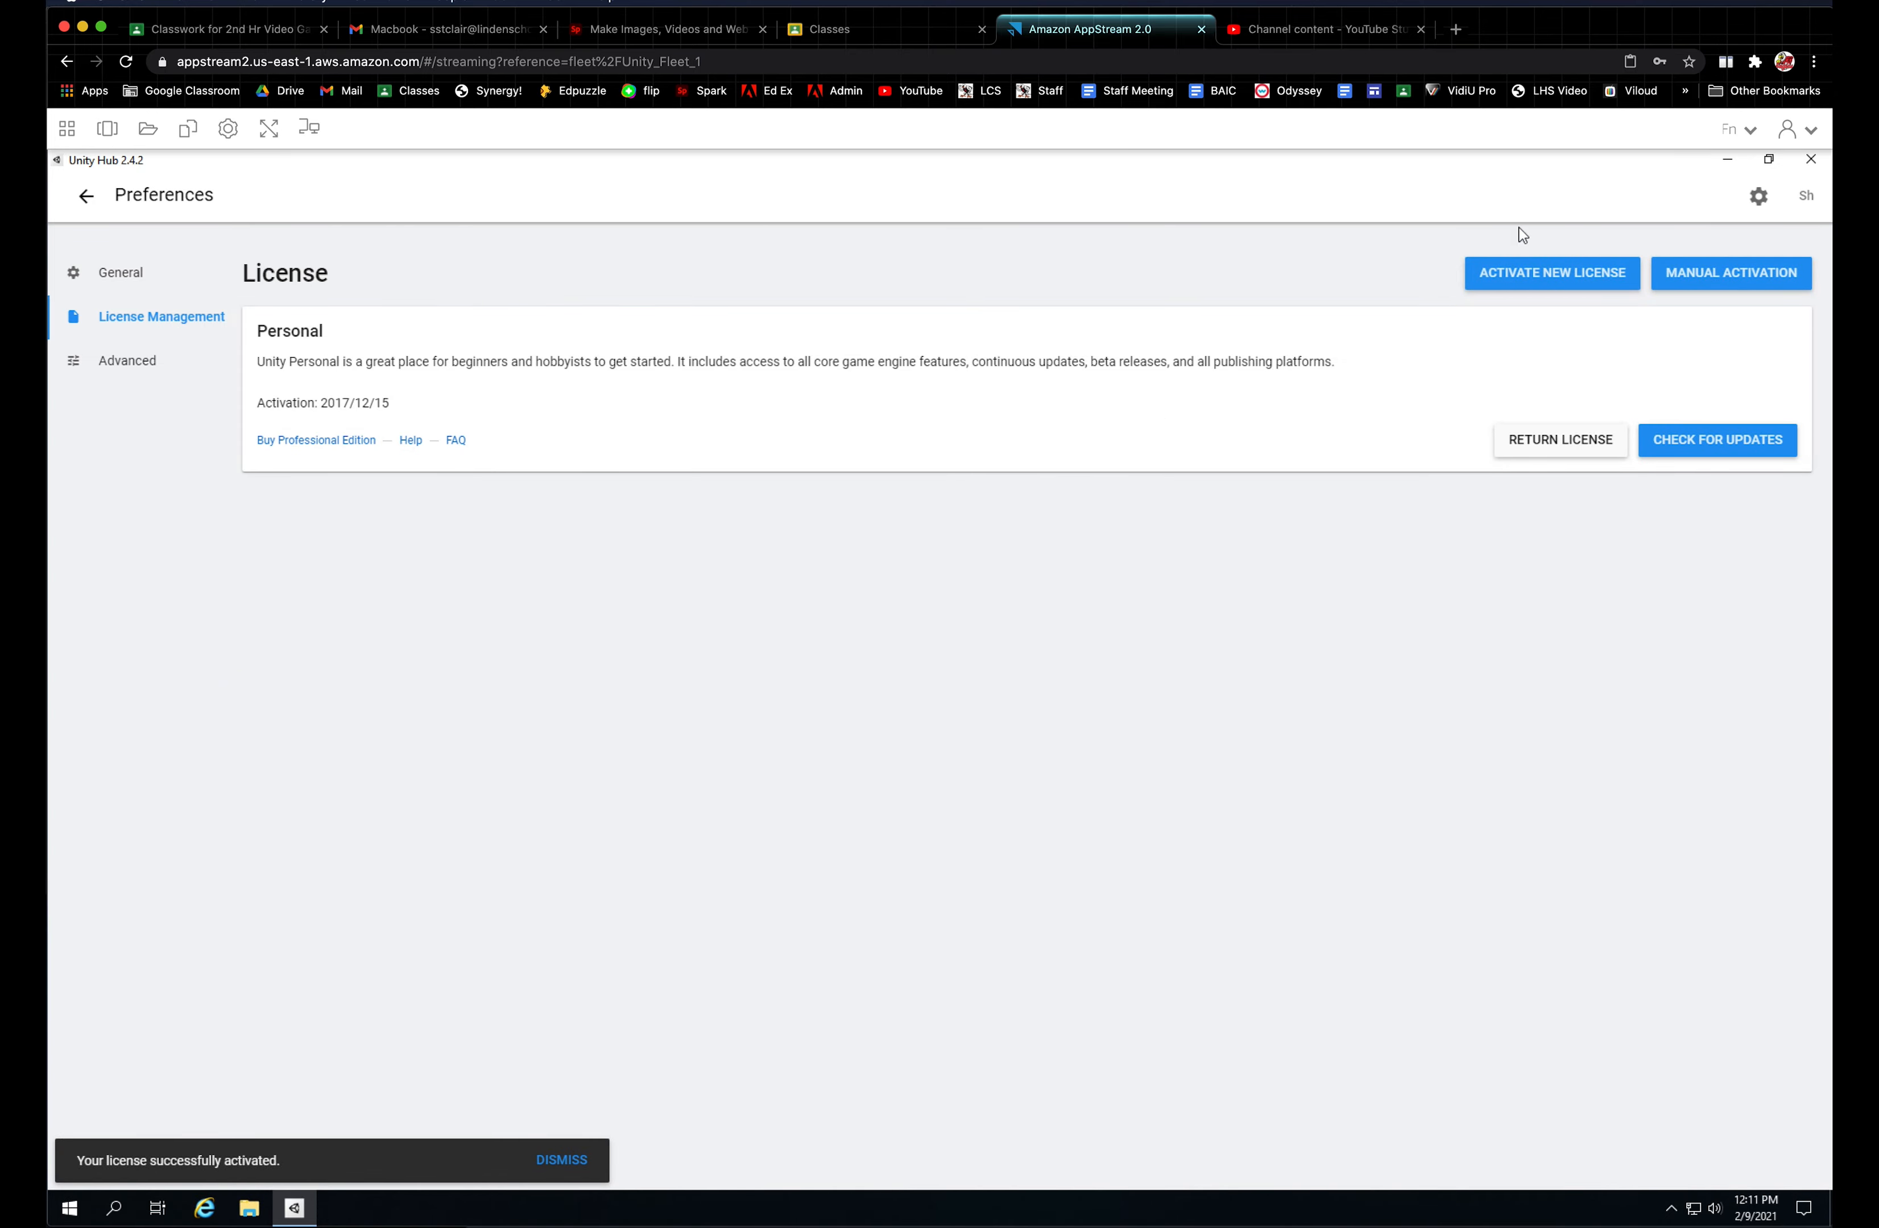
click(86, 197)
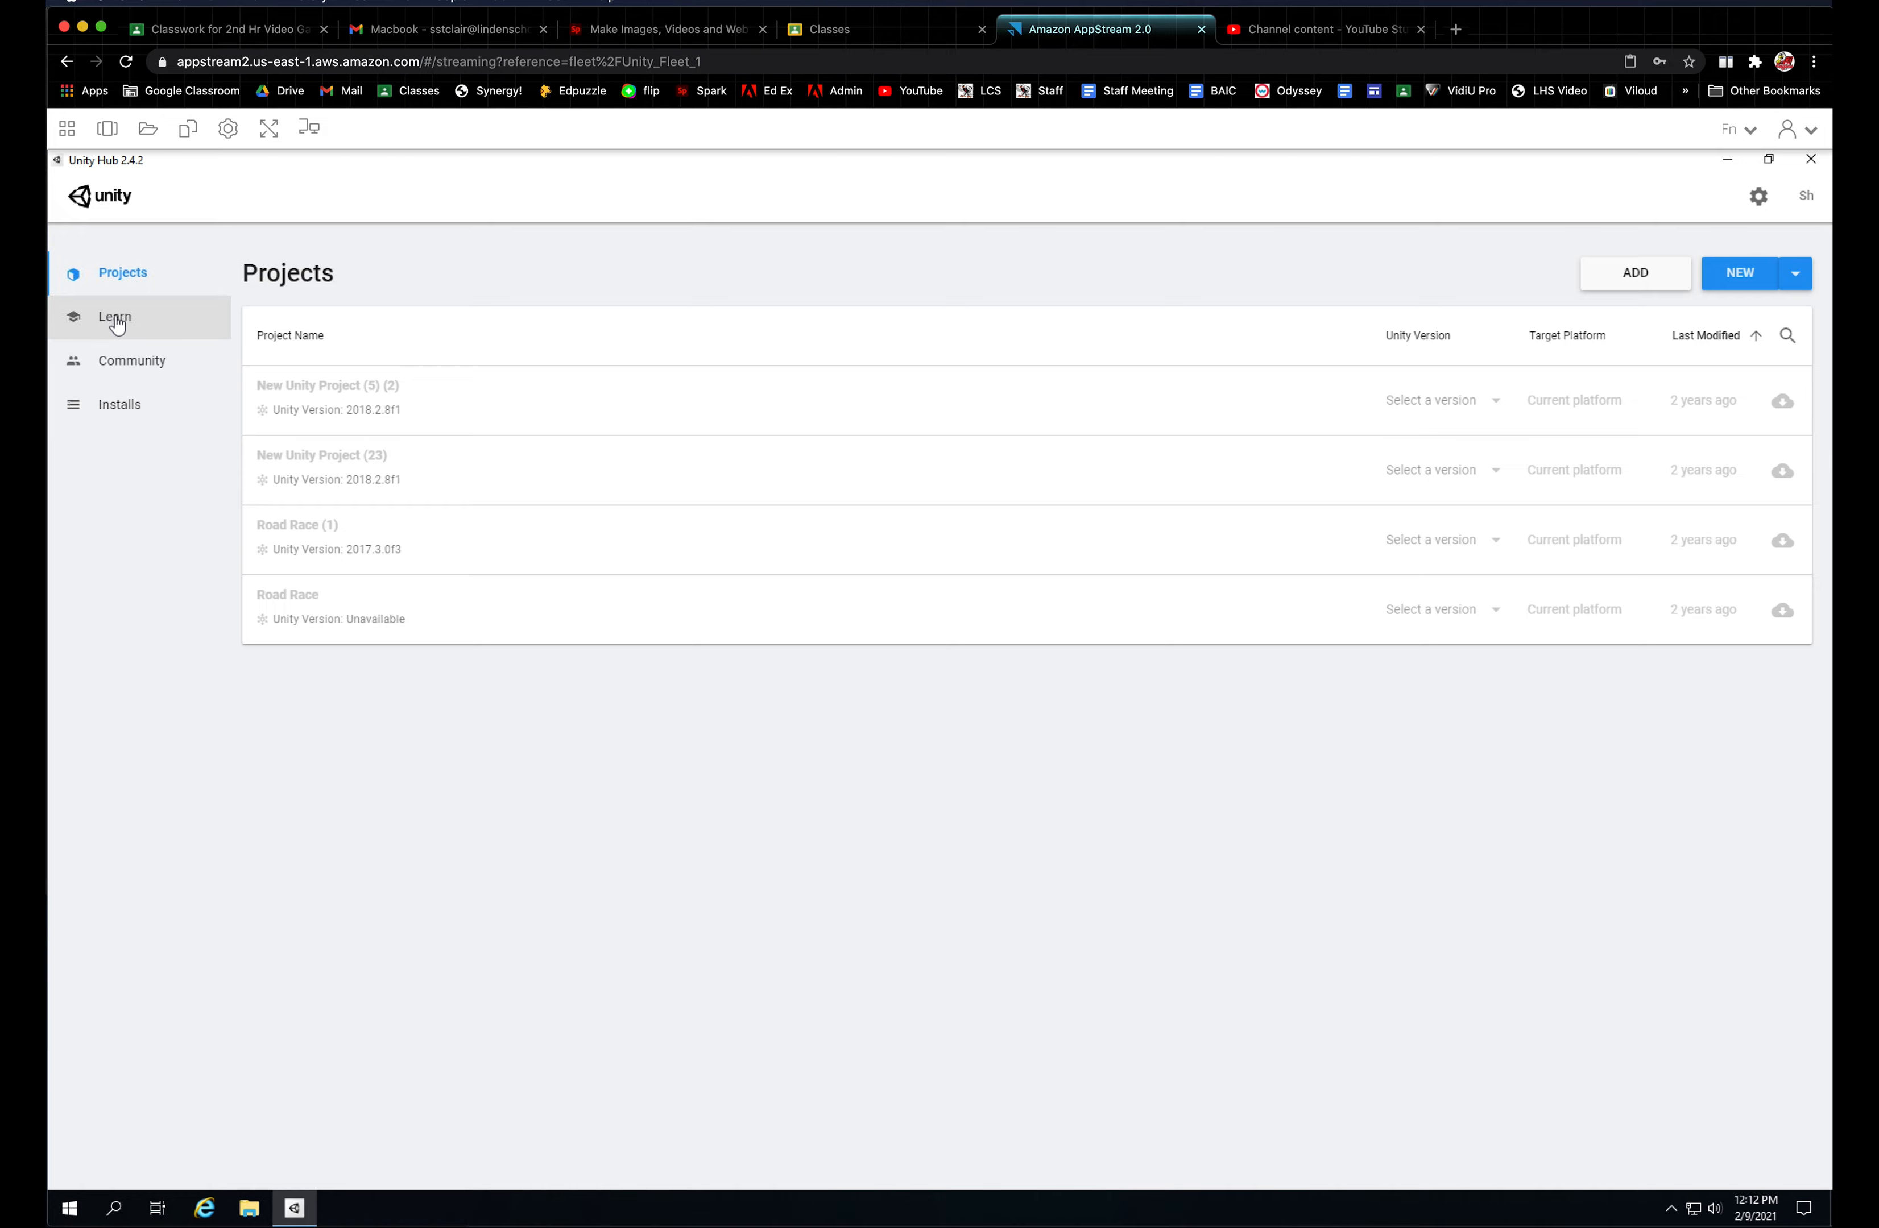
Step: Download the Unity Playground project from the Learn projects and open it
click(116, 317)
scroll(340, 659, down, 10)
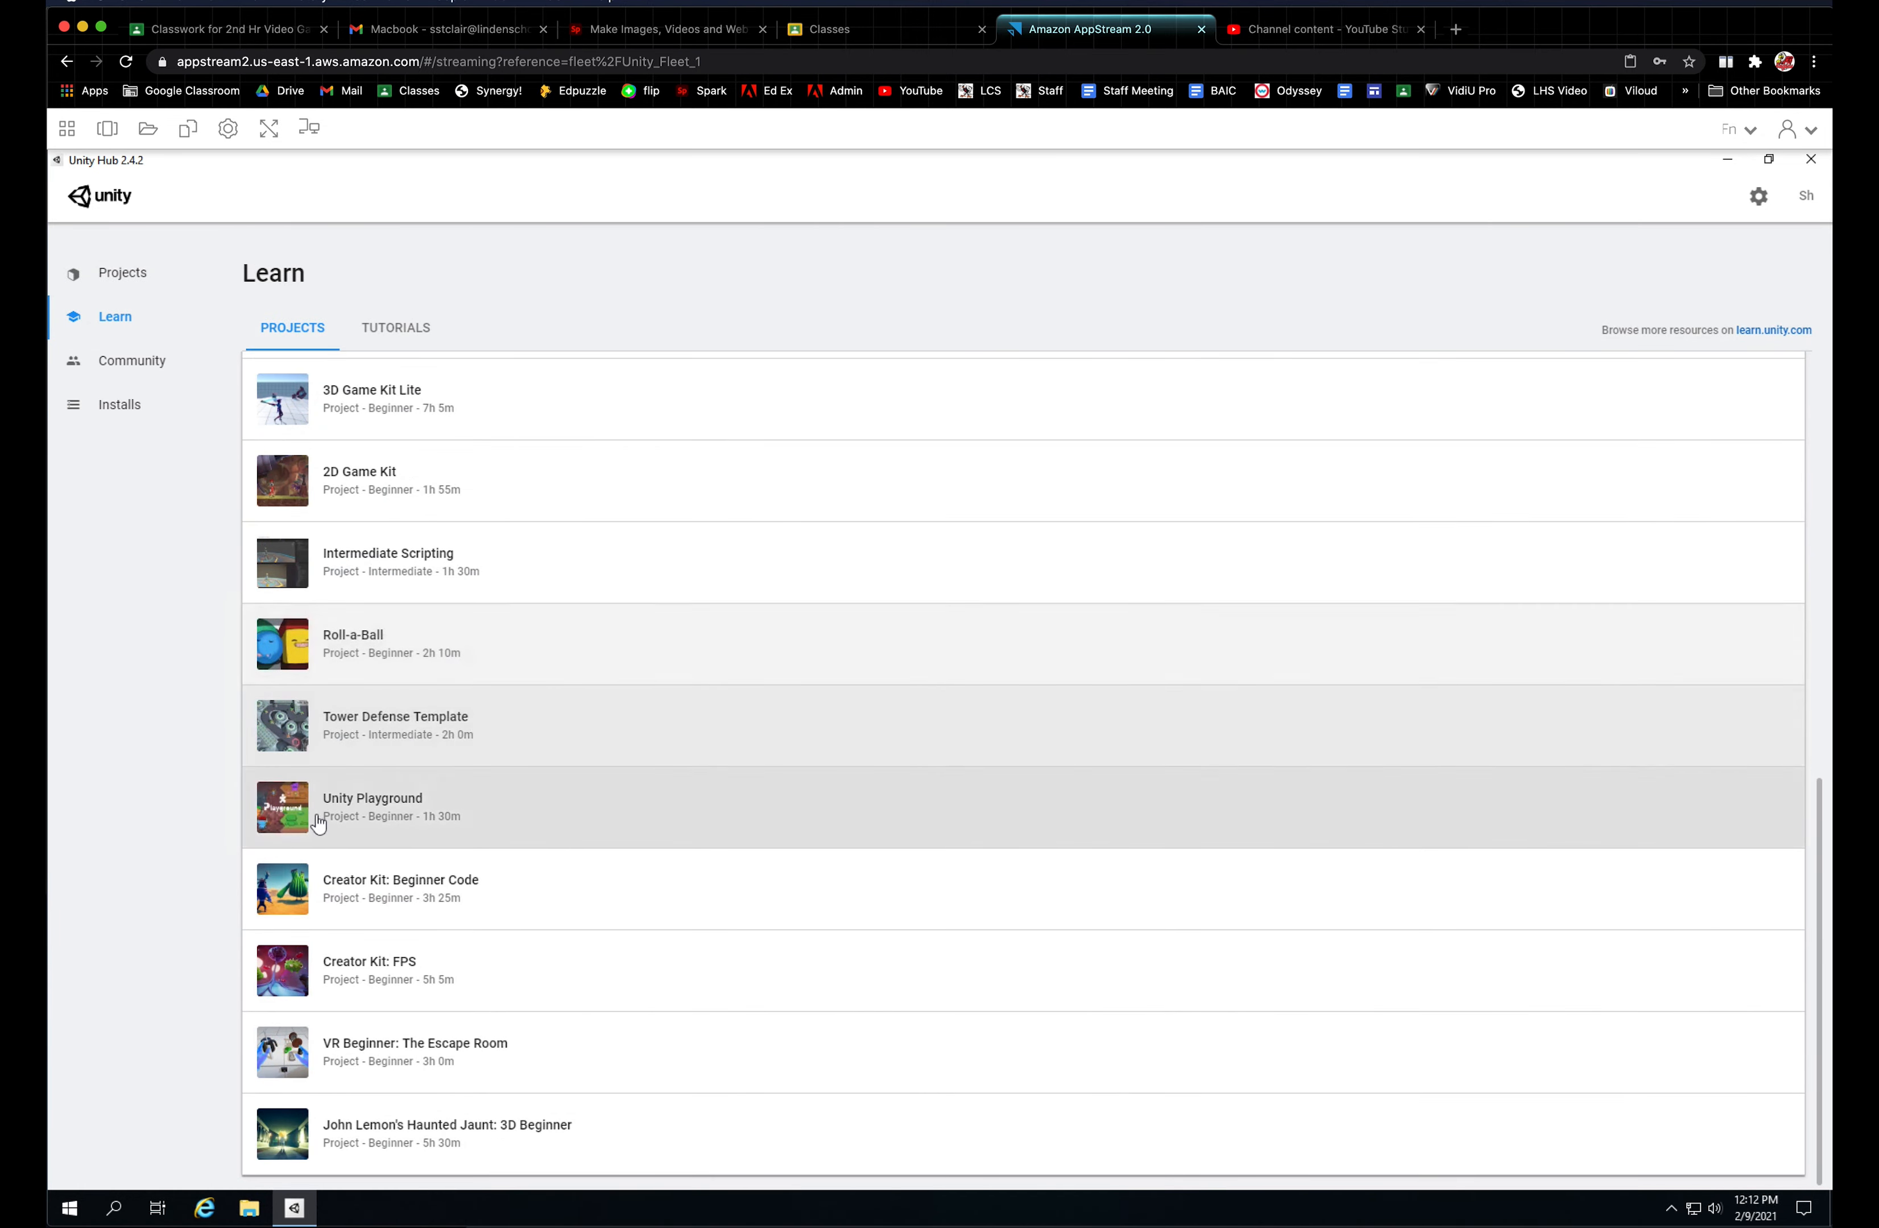
click(311, 819)
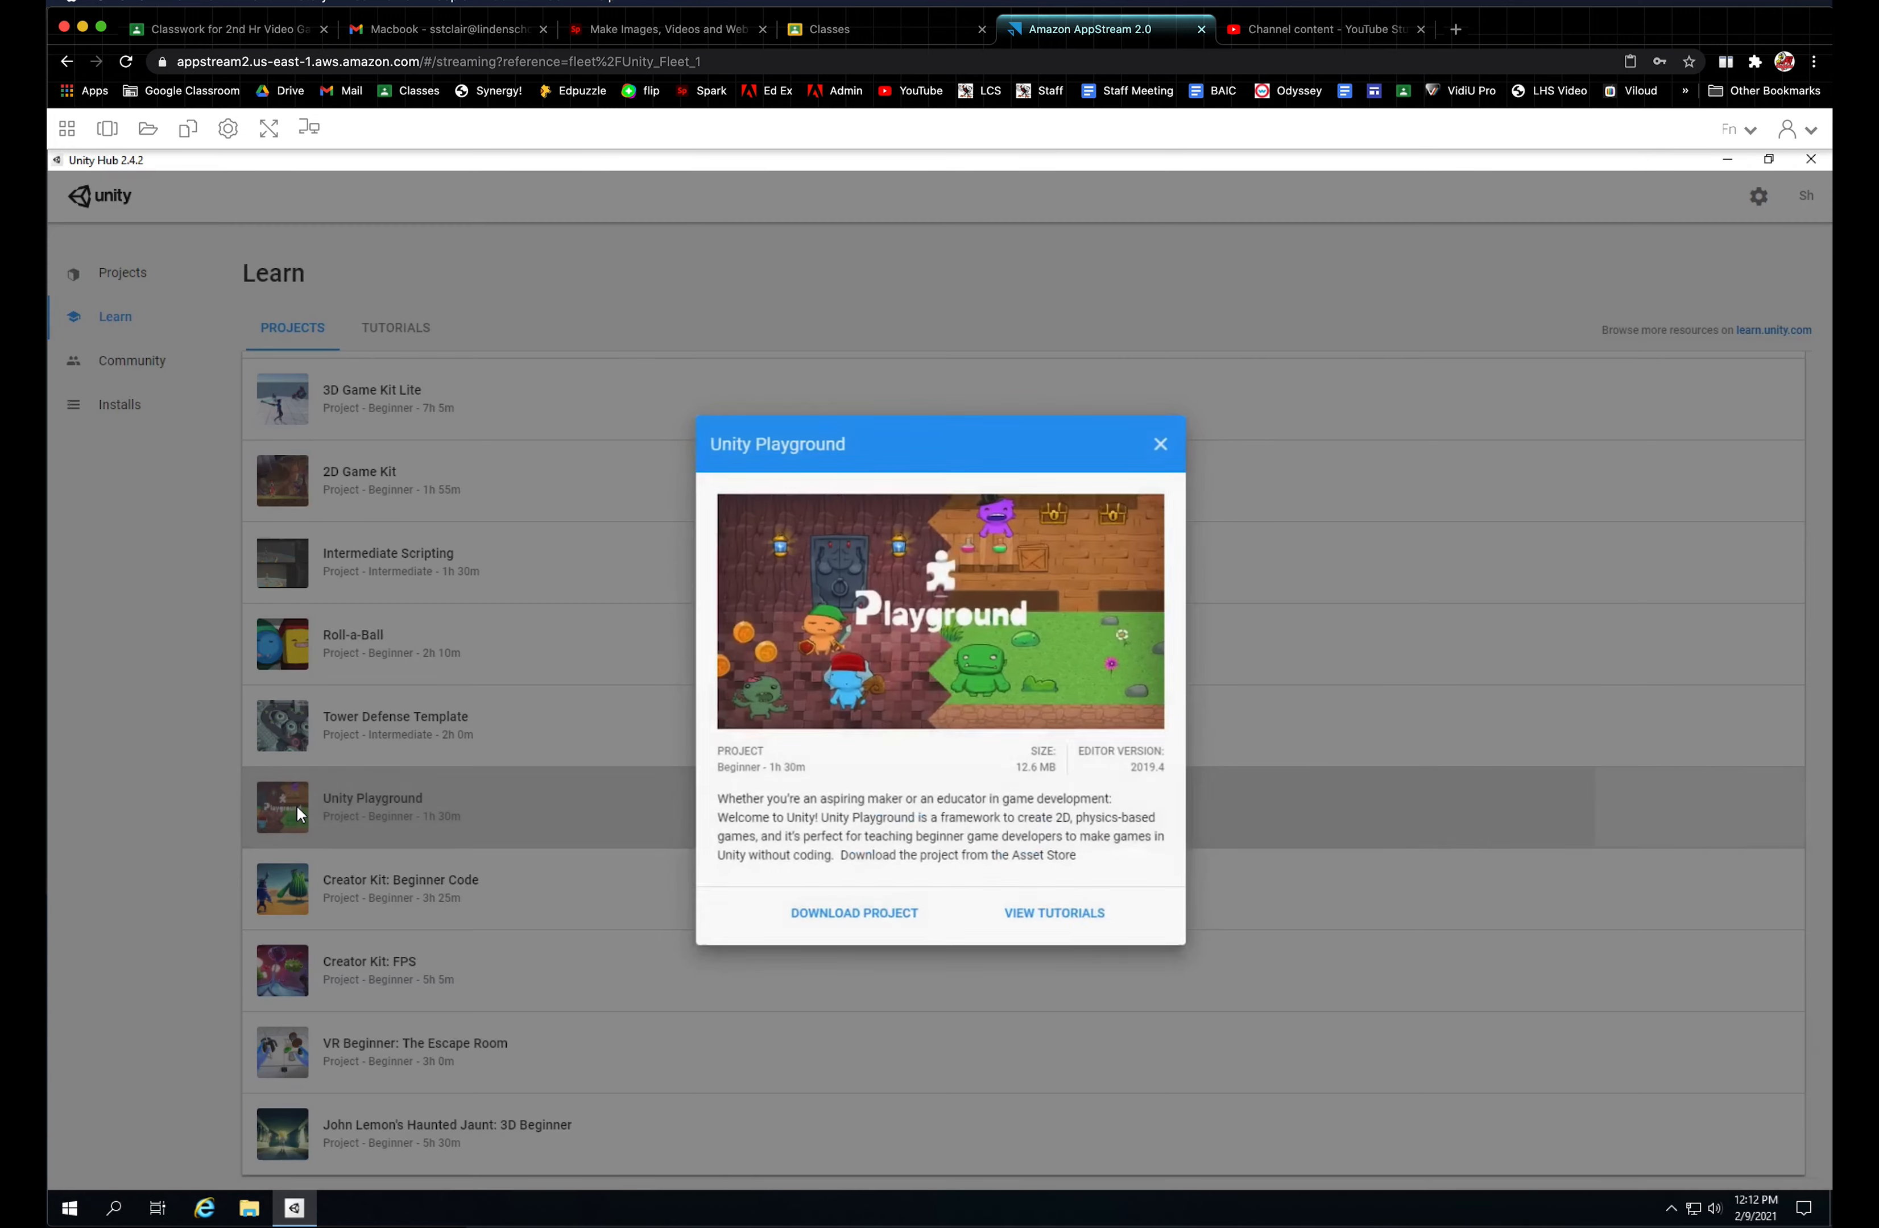
click(853, 935)
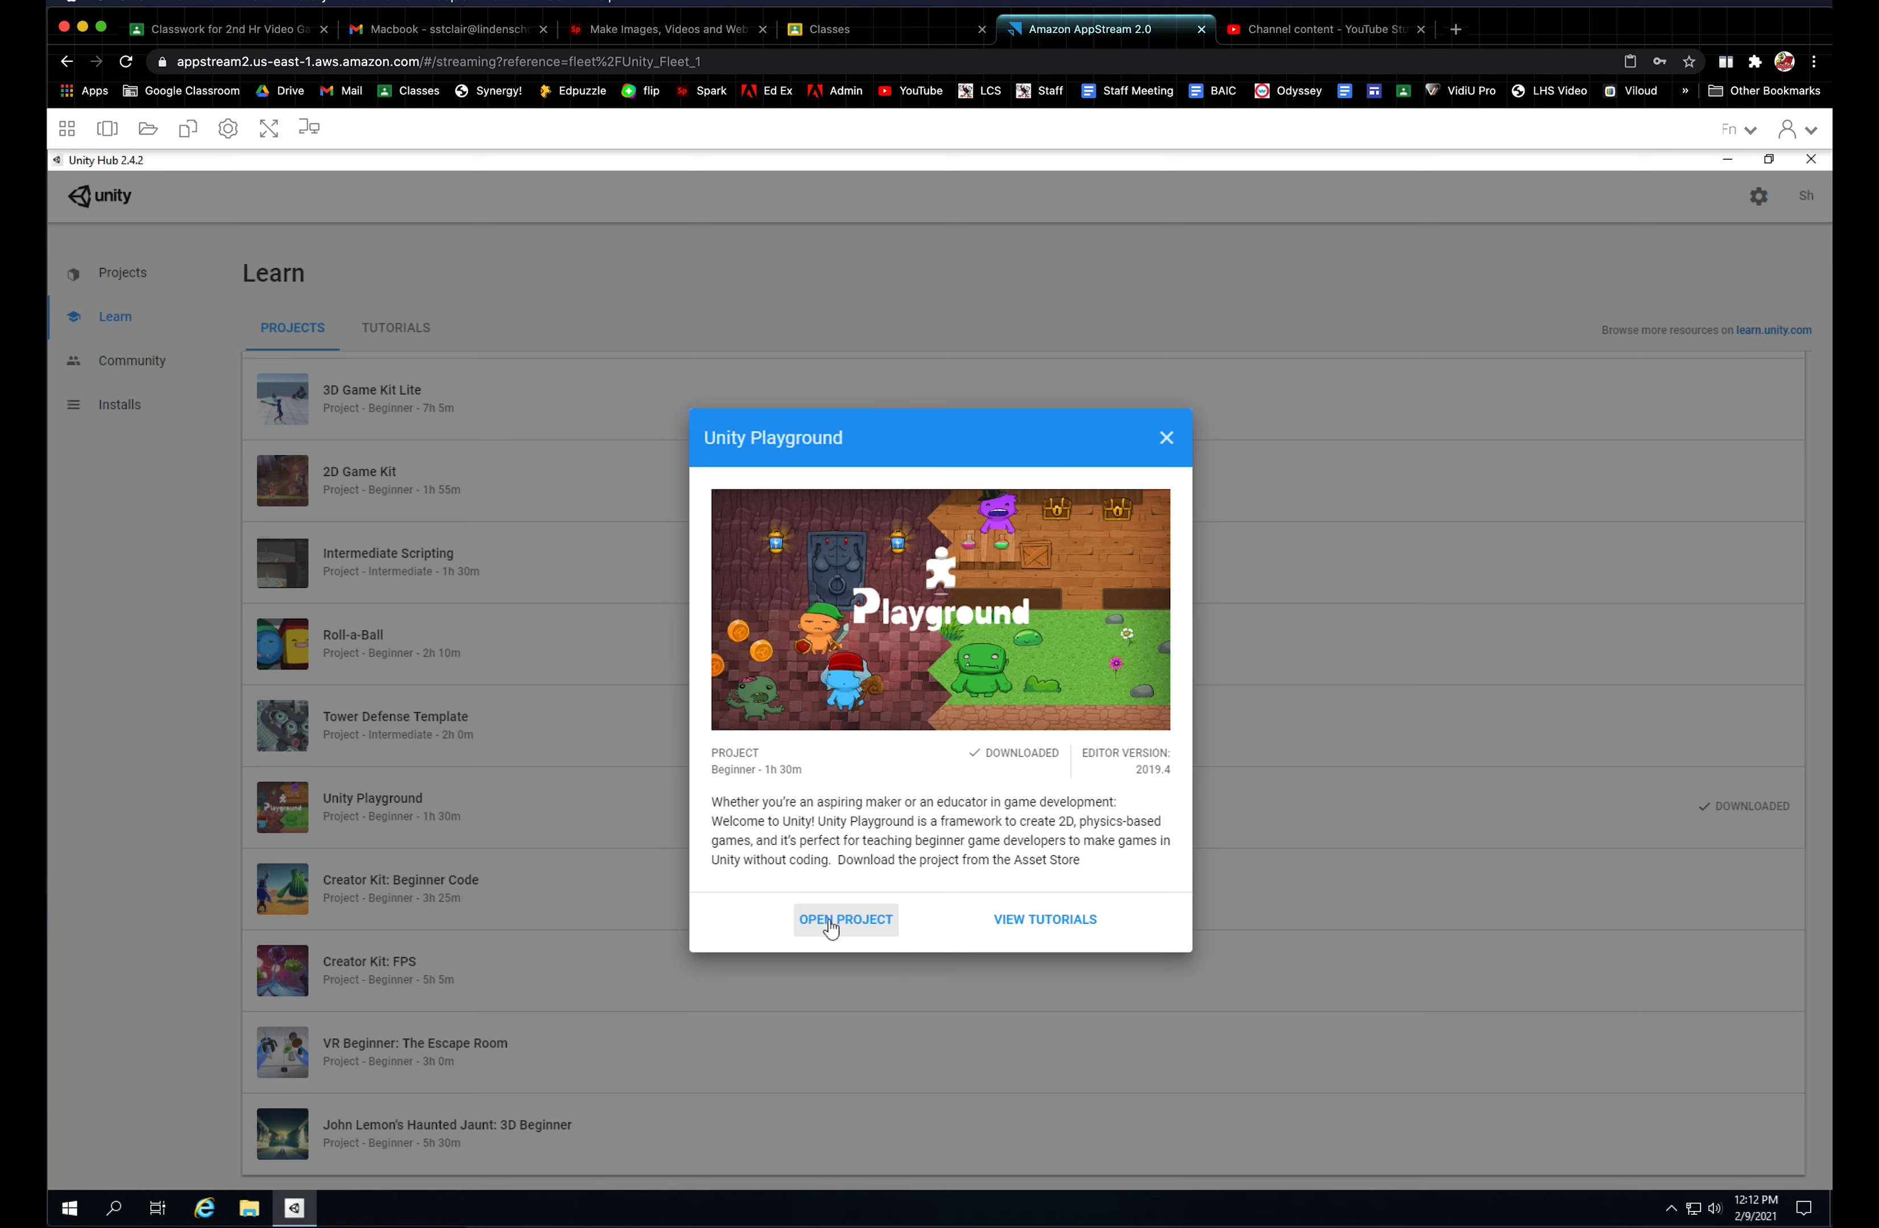
click(856, 917)
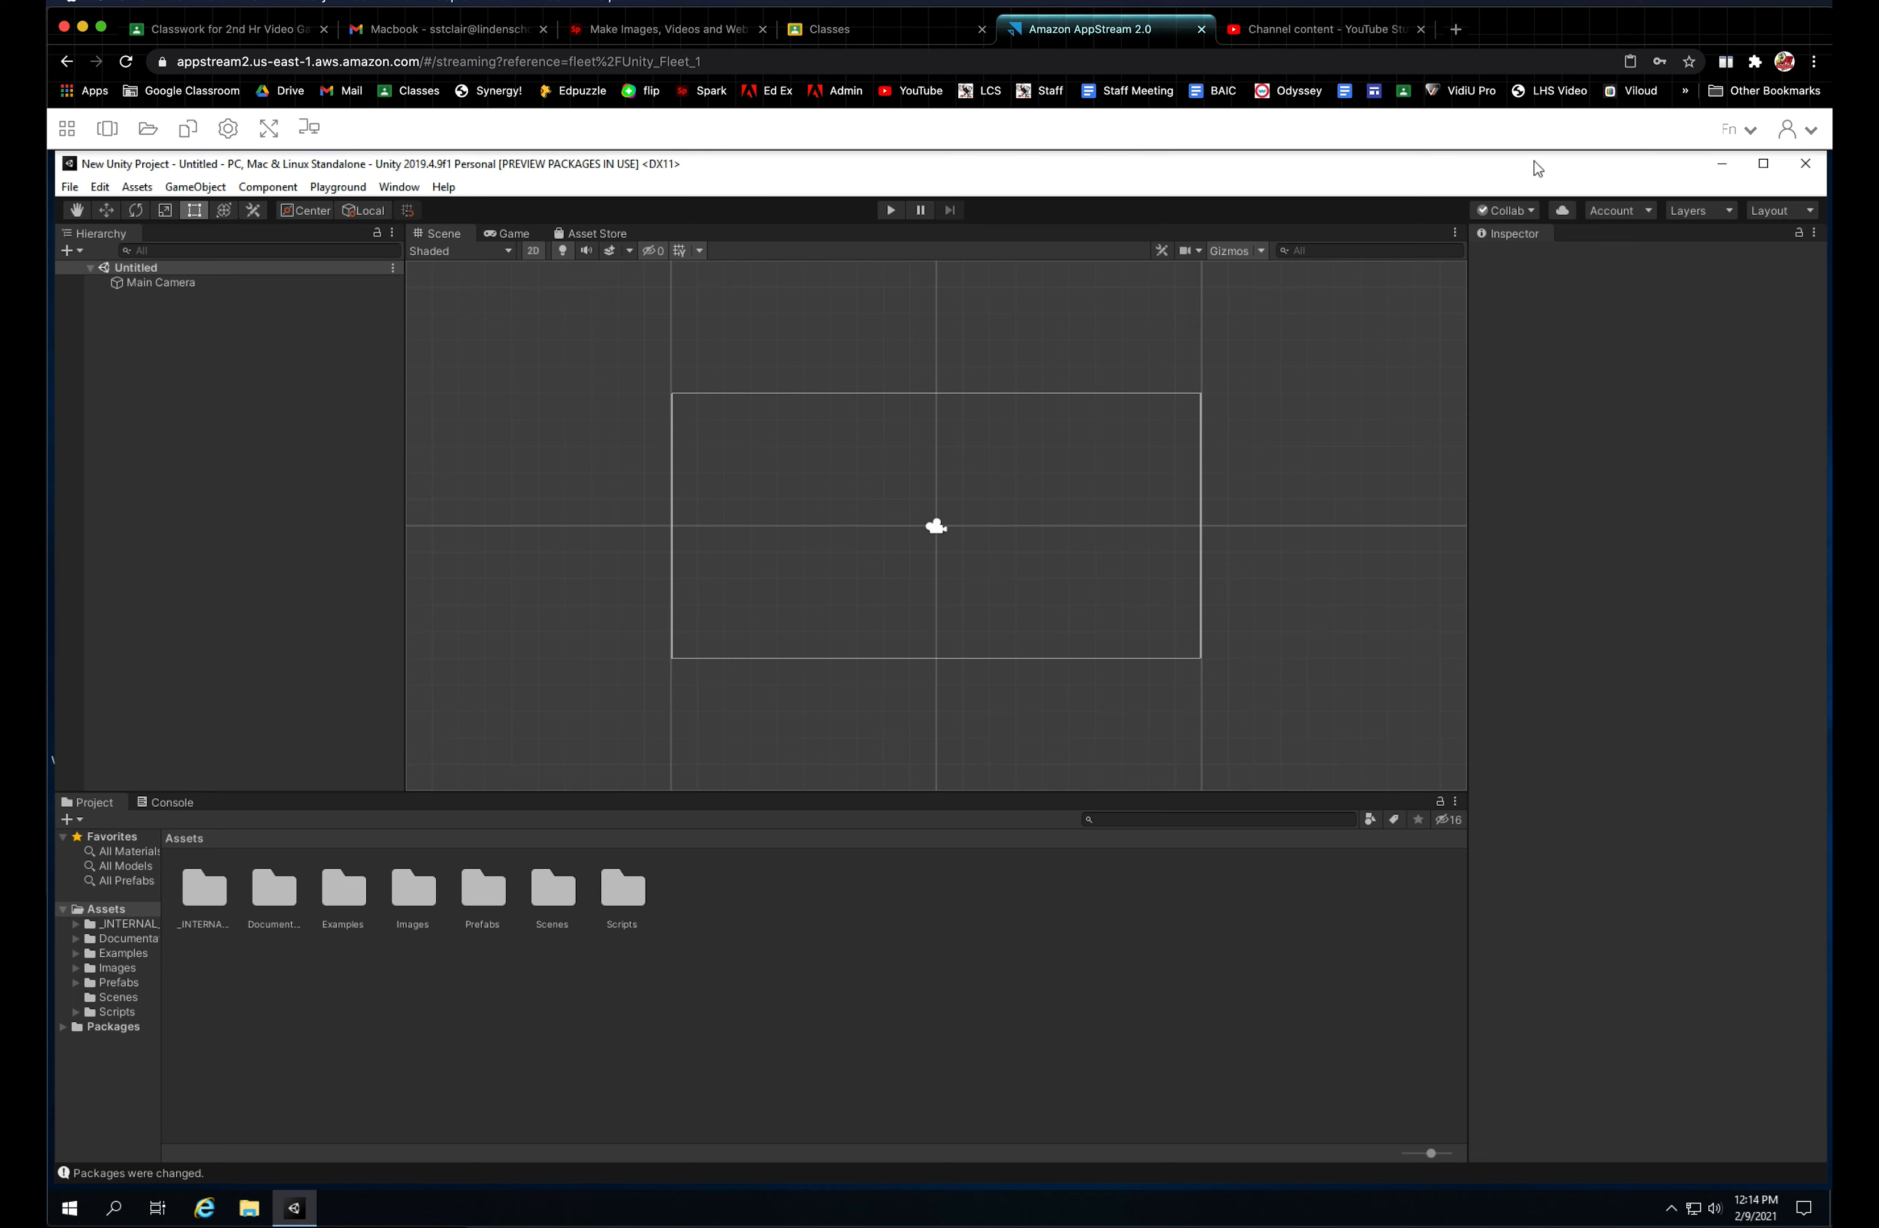
Step: Exit the editor and keep the project, saving it as Playground in C:\Temp
click(70, 189)
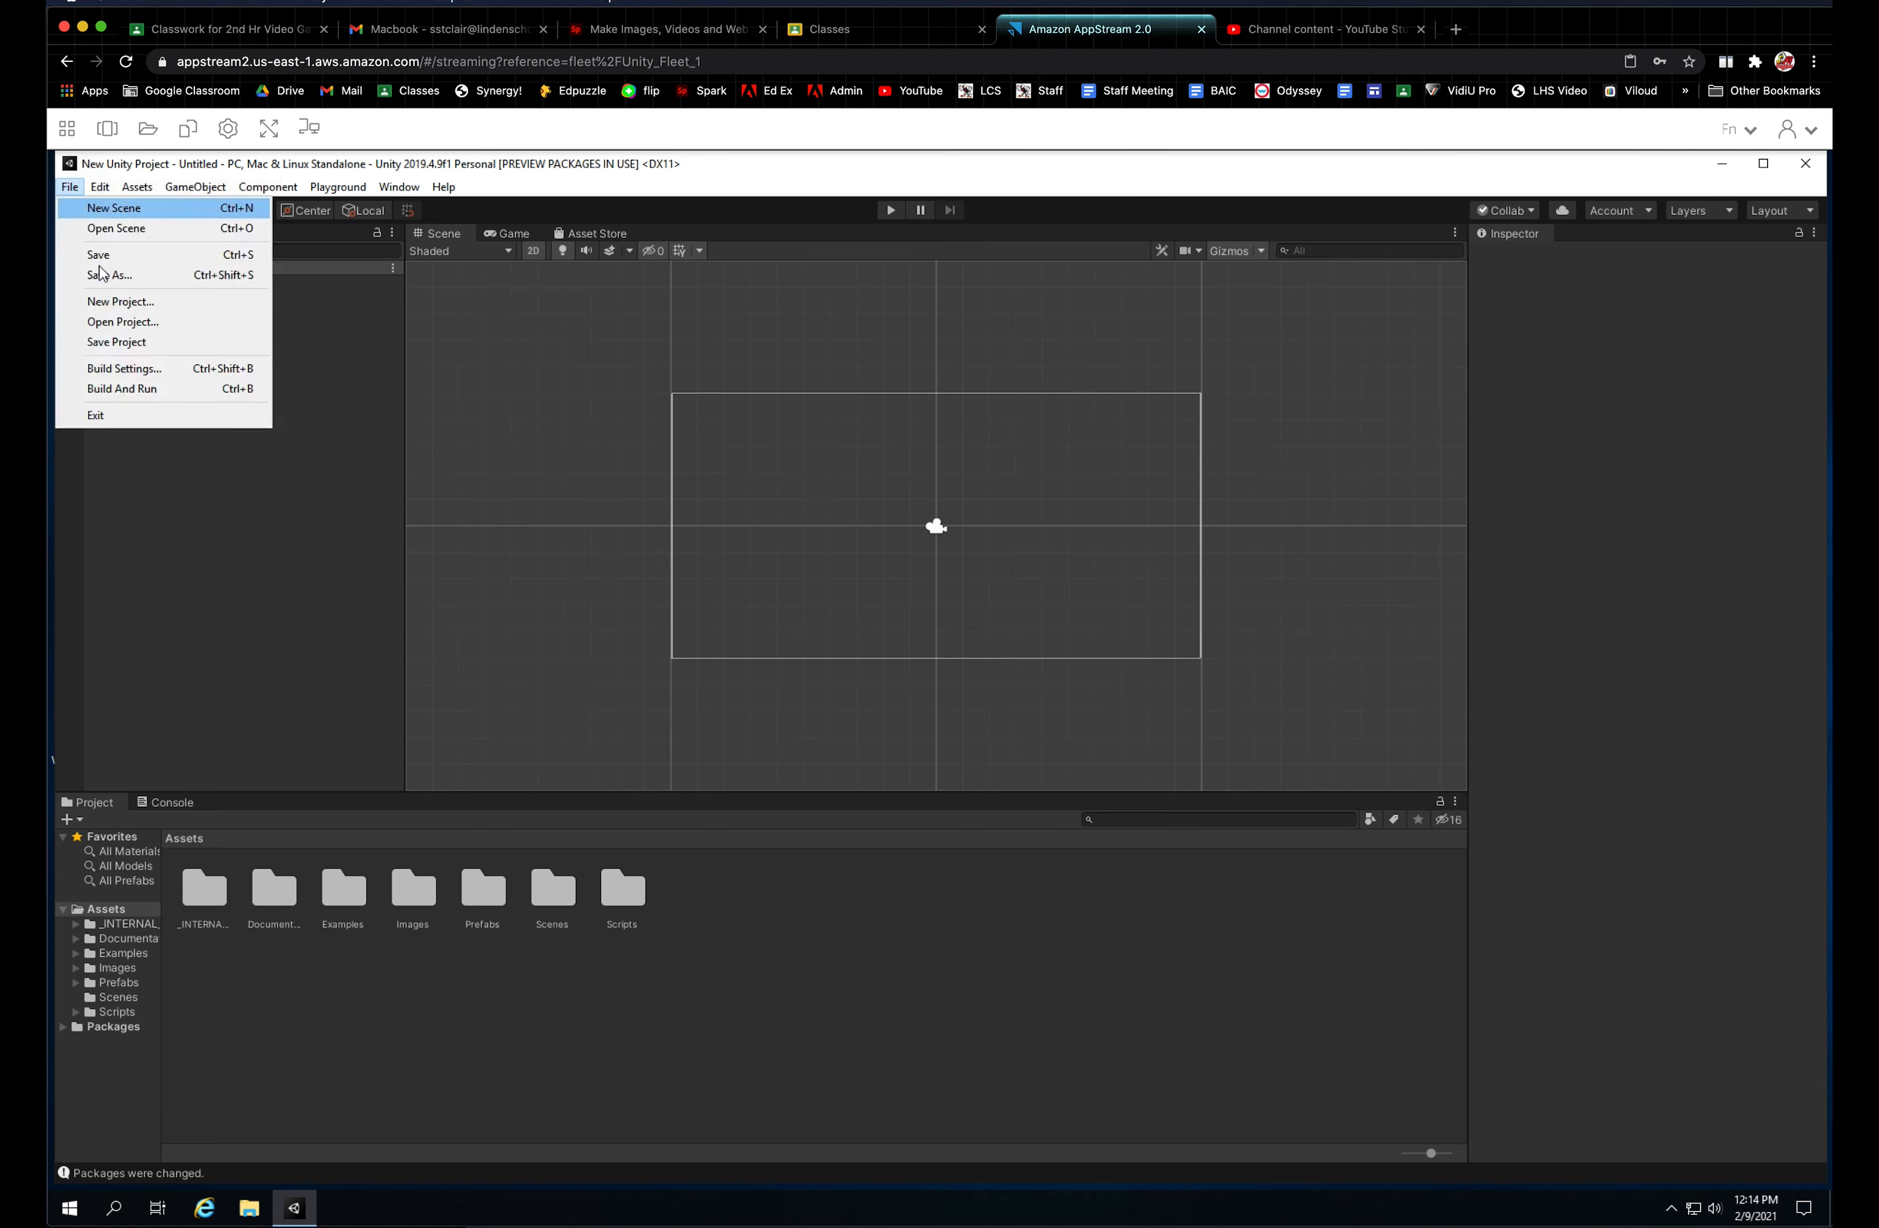
click(119, 417)
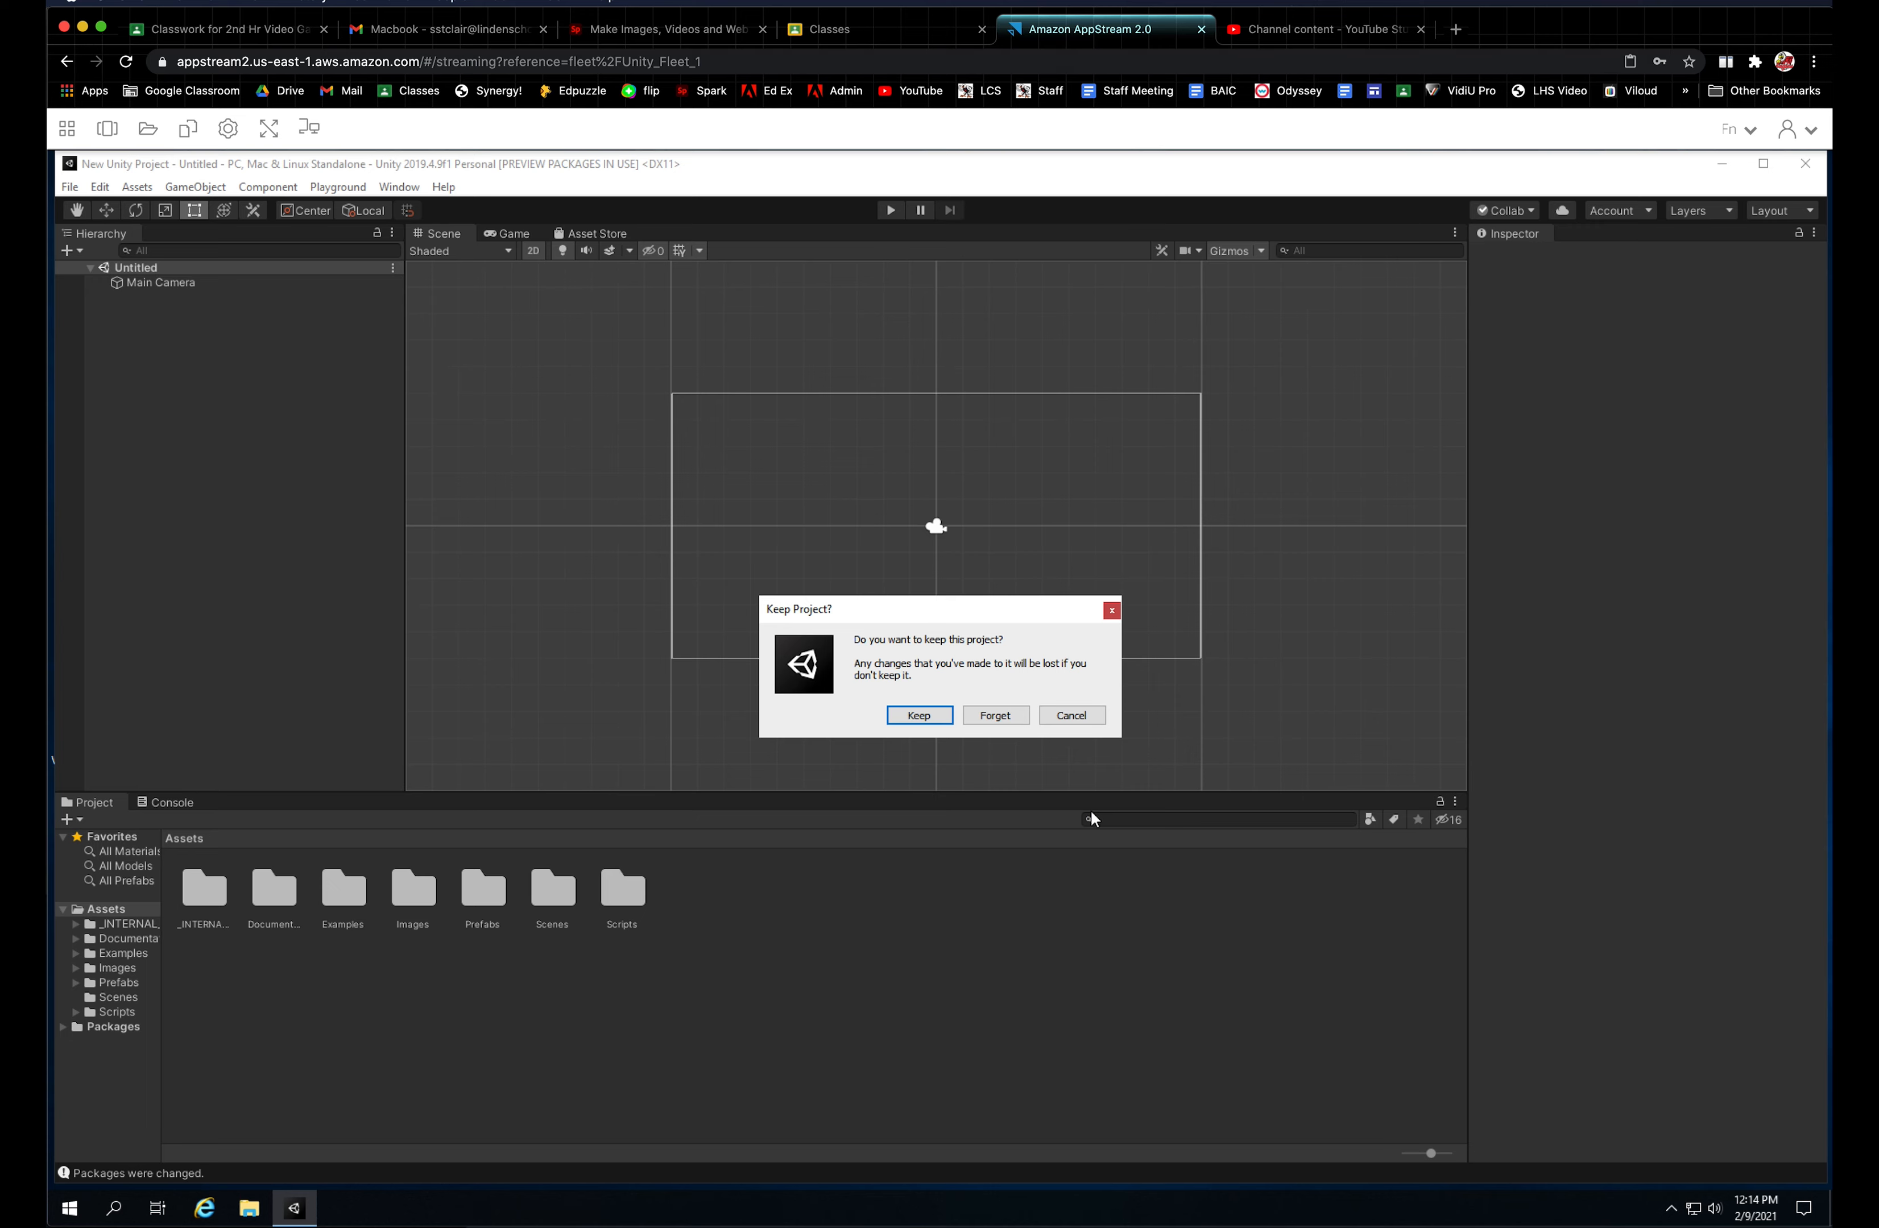
click(919, 714)
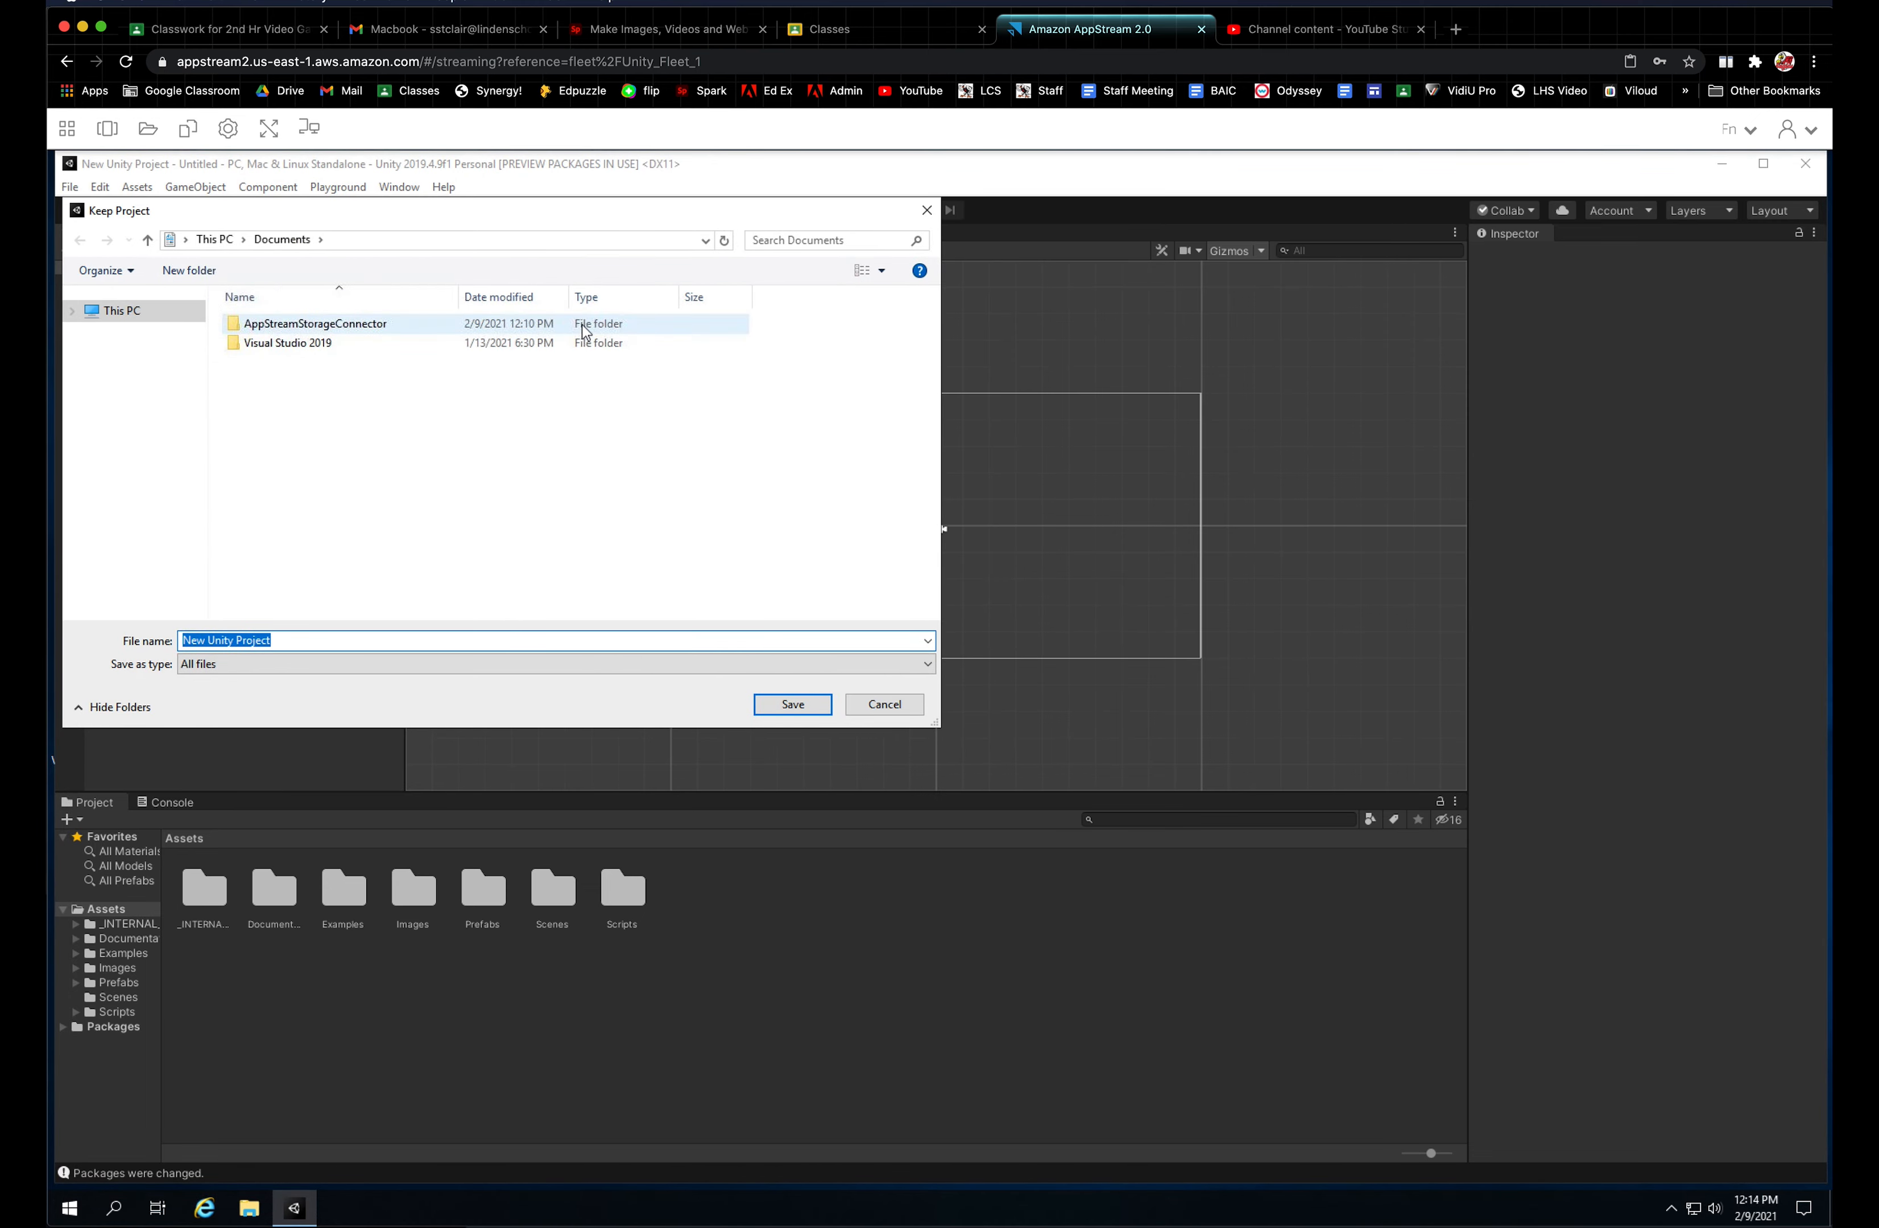
click(118, 315)
click(147, 240)
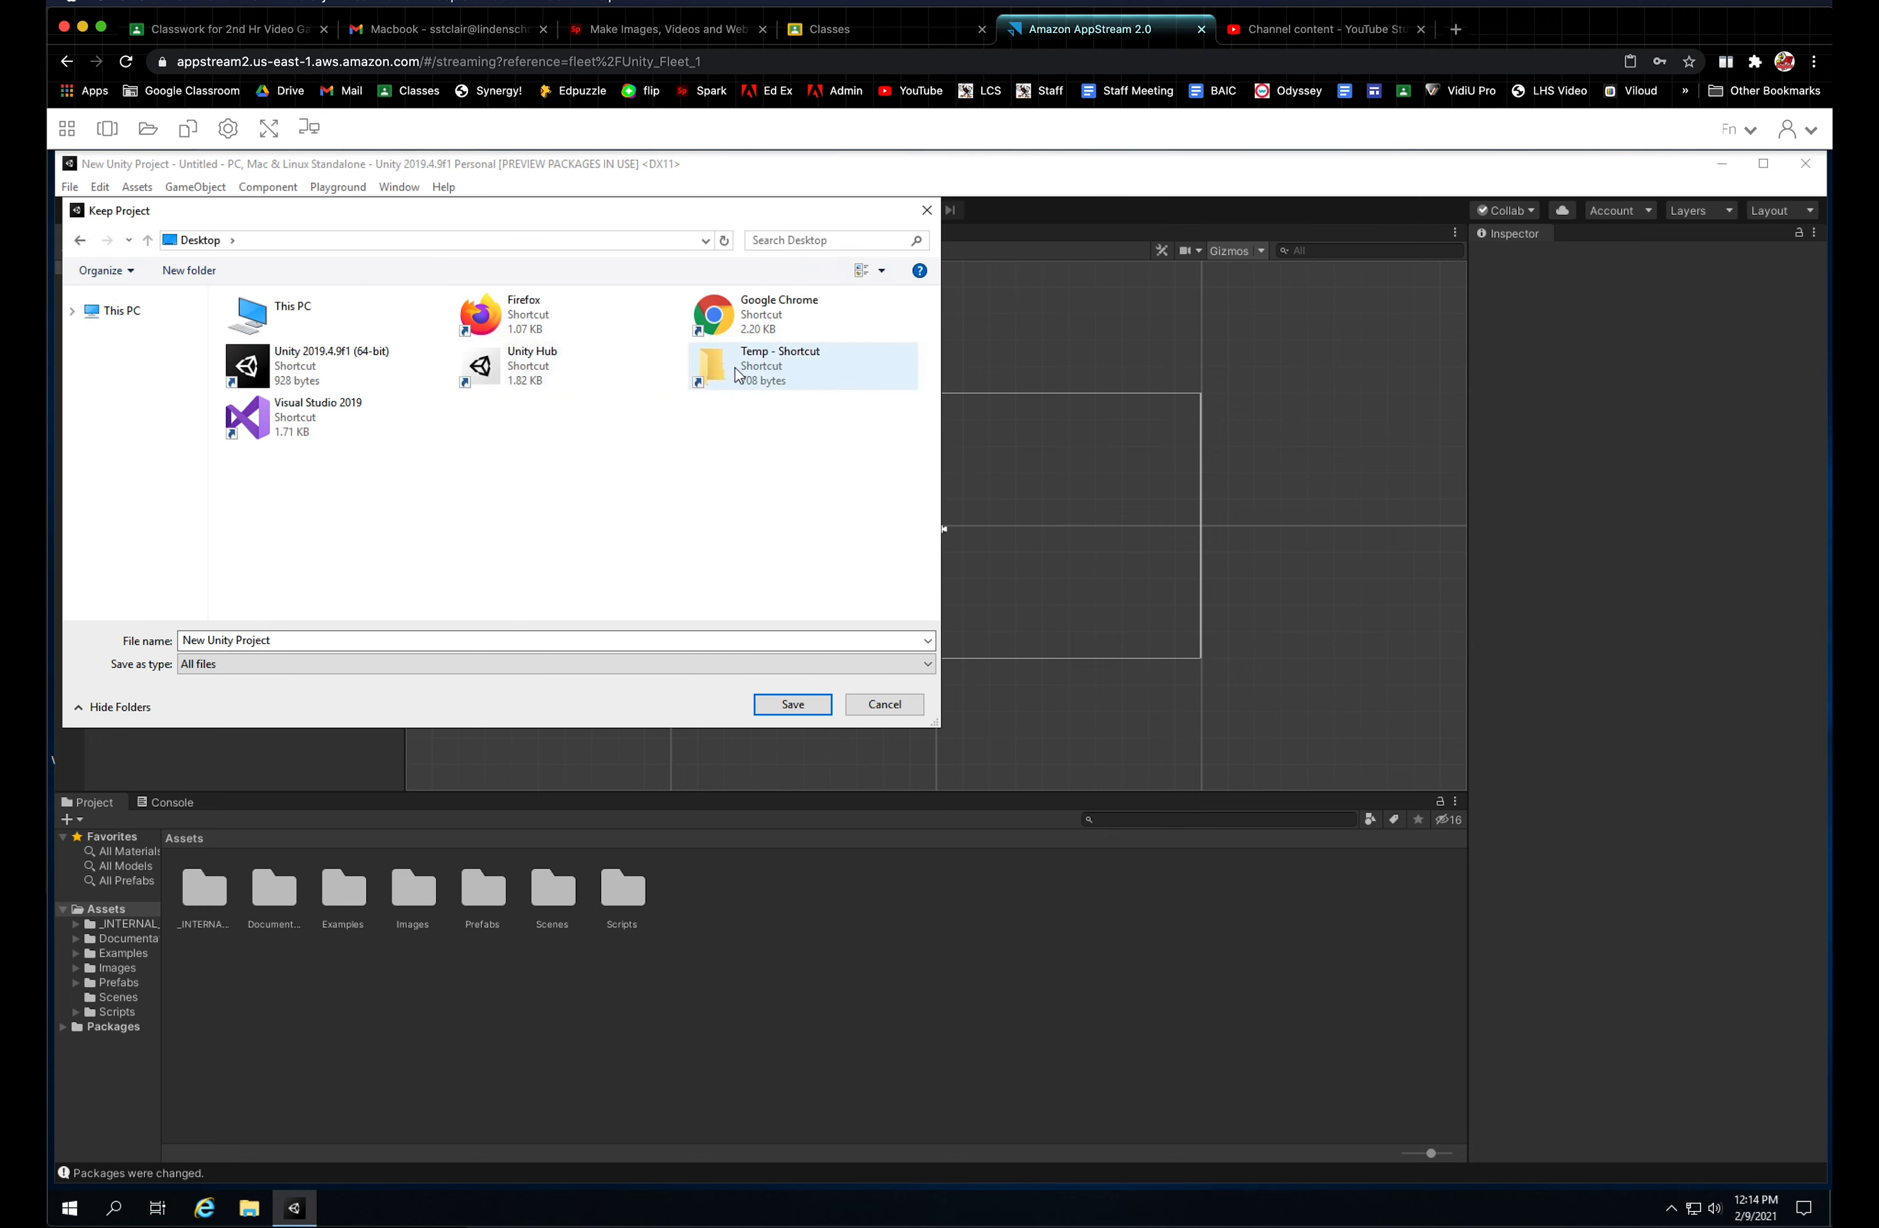
double_click(732, 372)
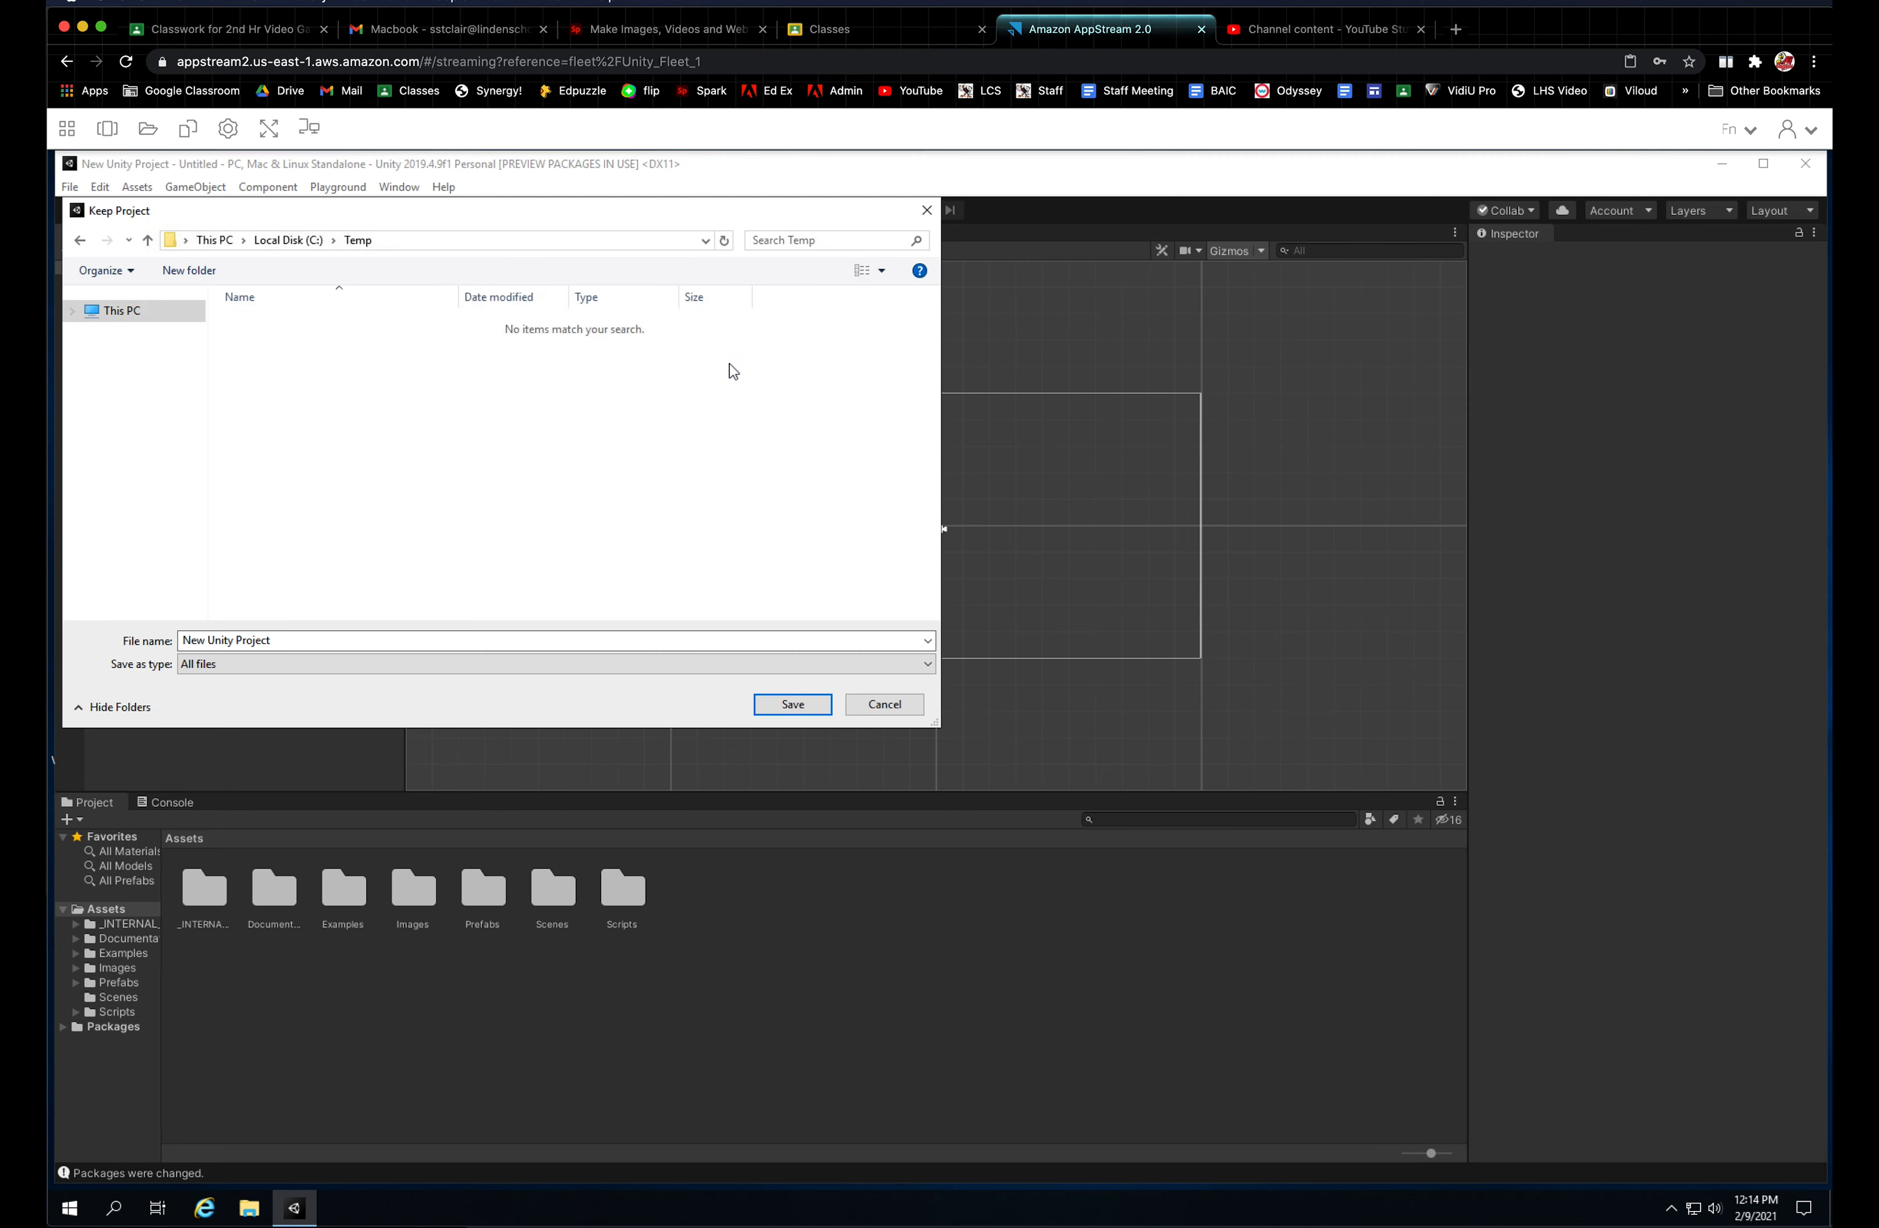
click(257, 638)
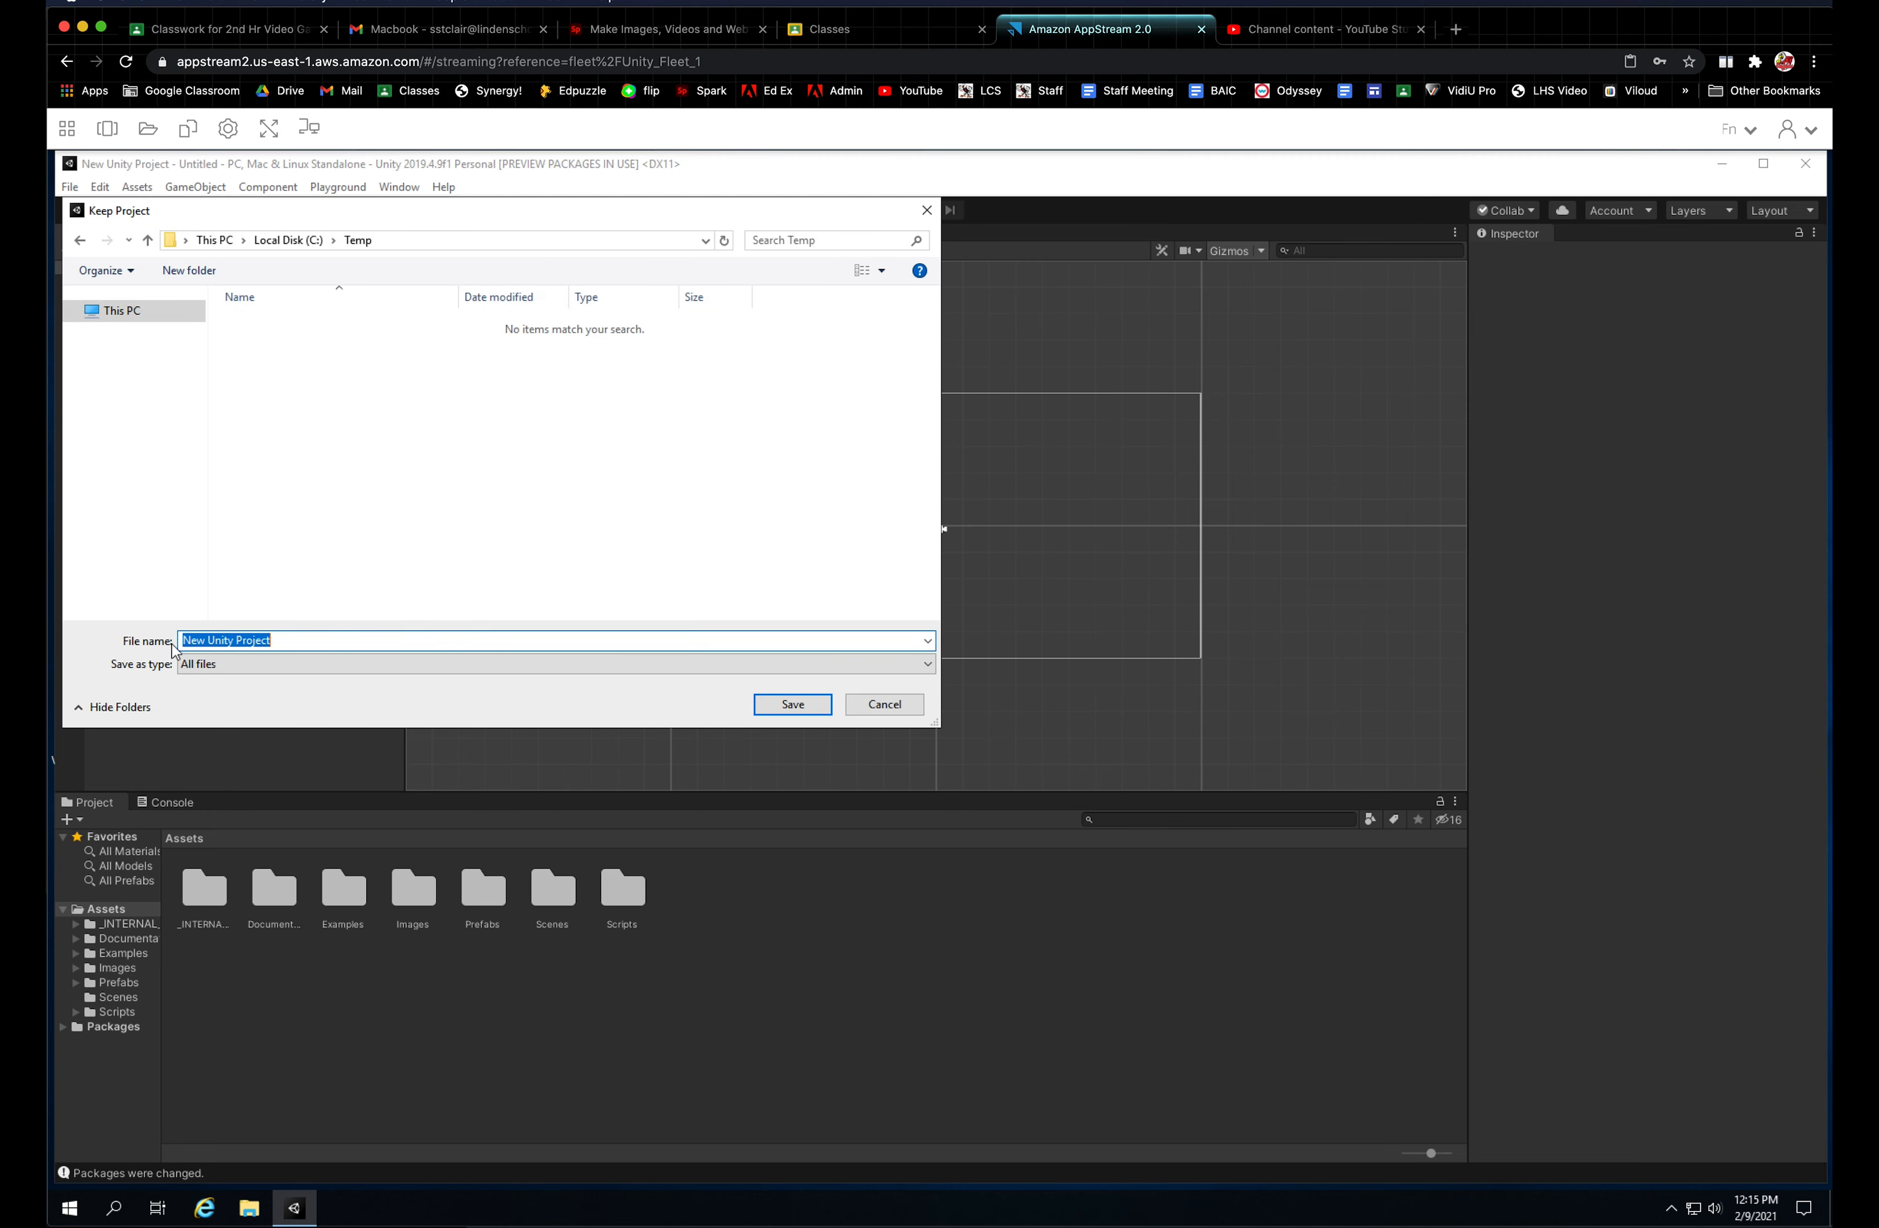
text(Playground)
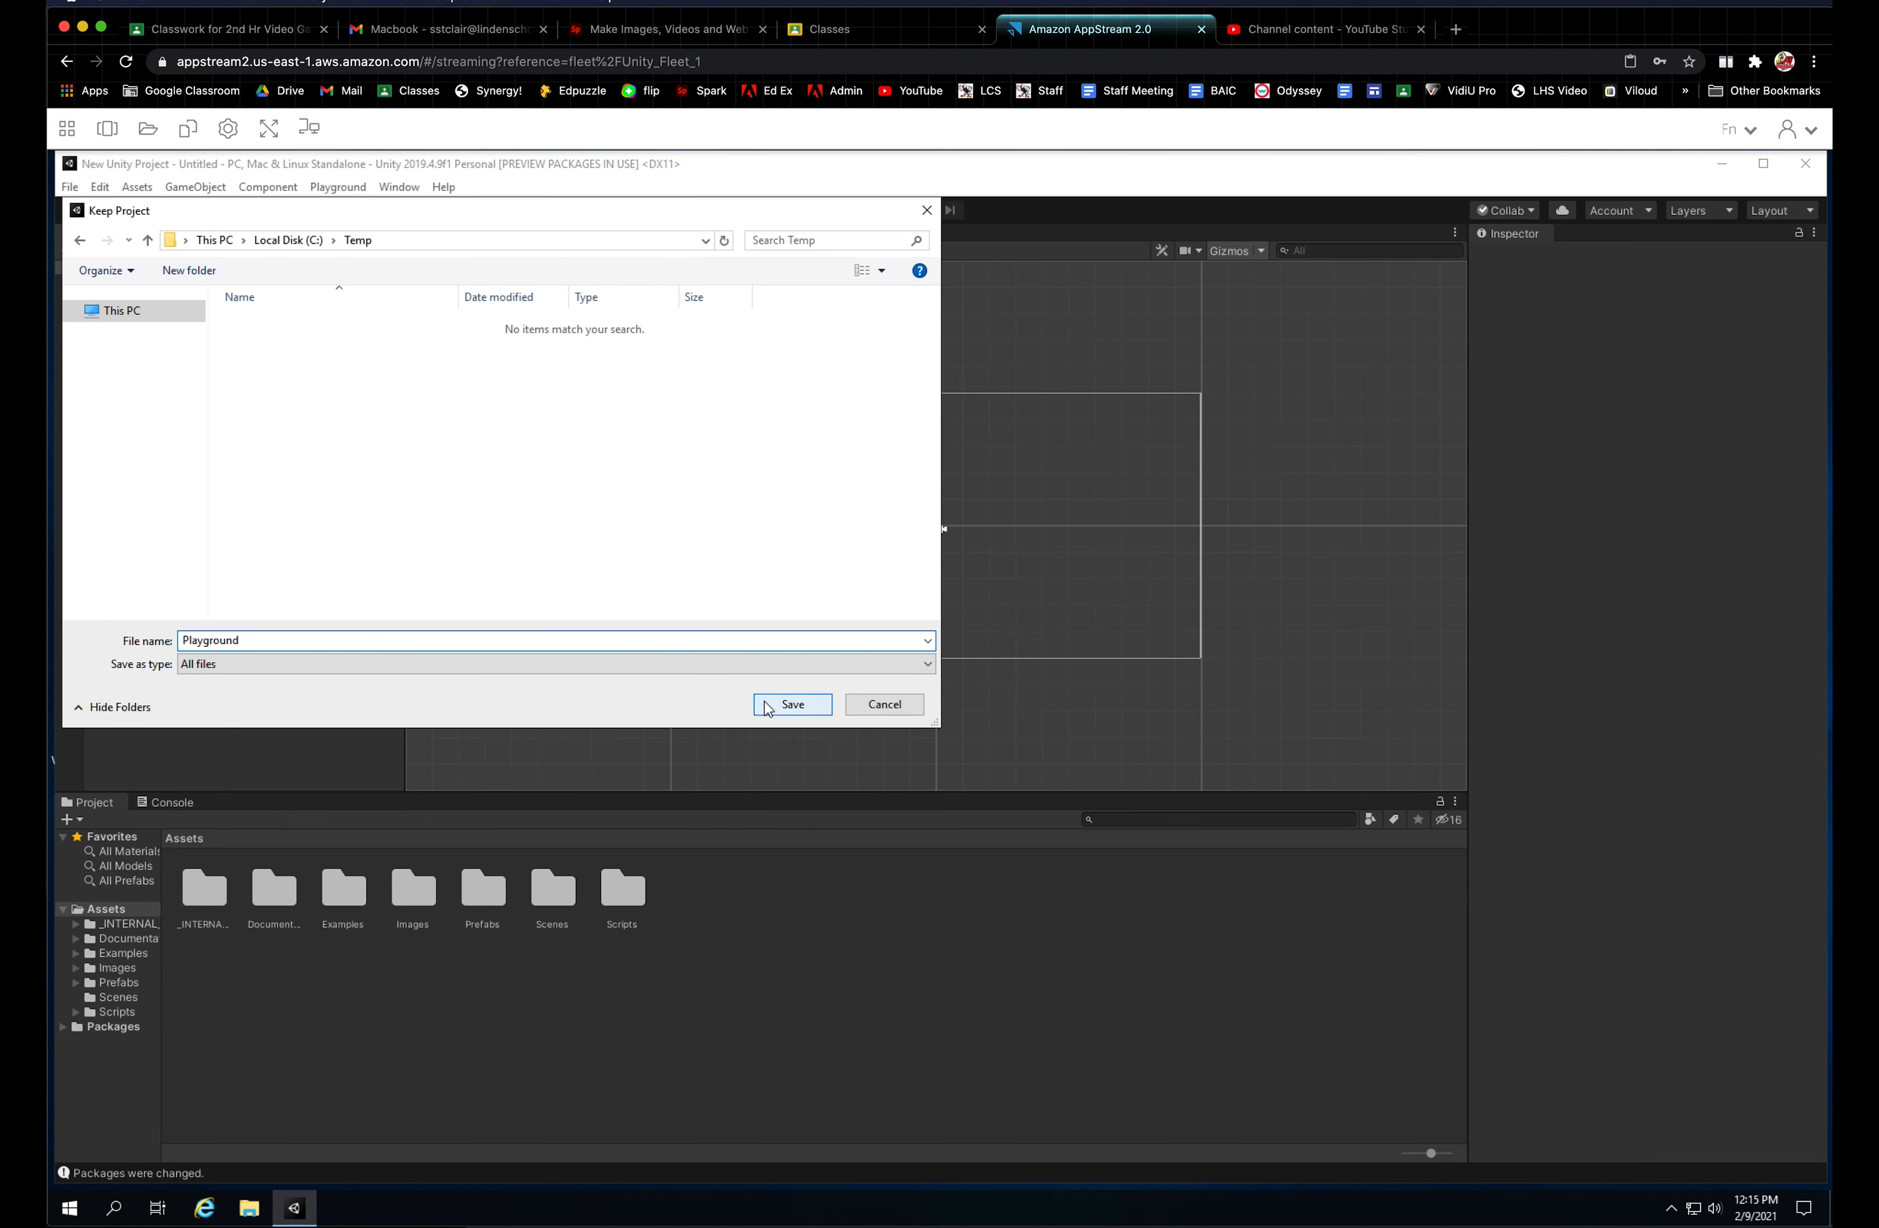
click(801, 709)
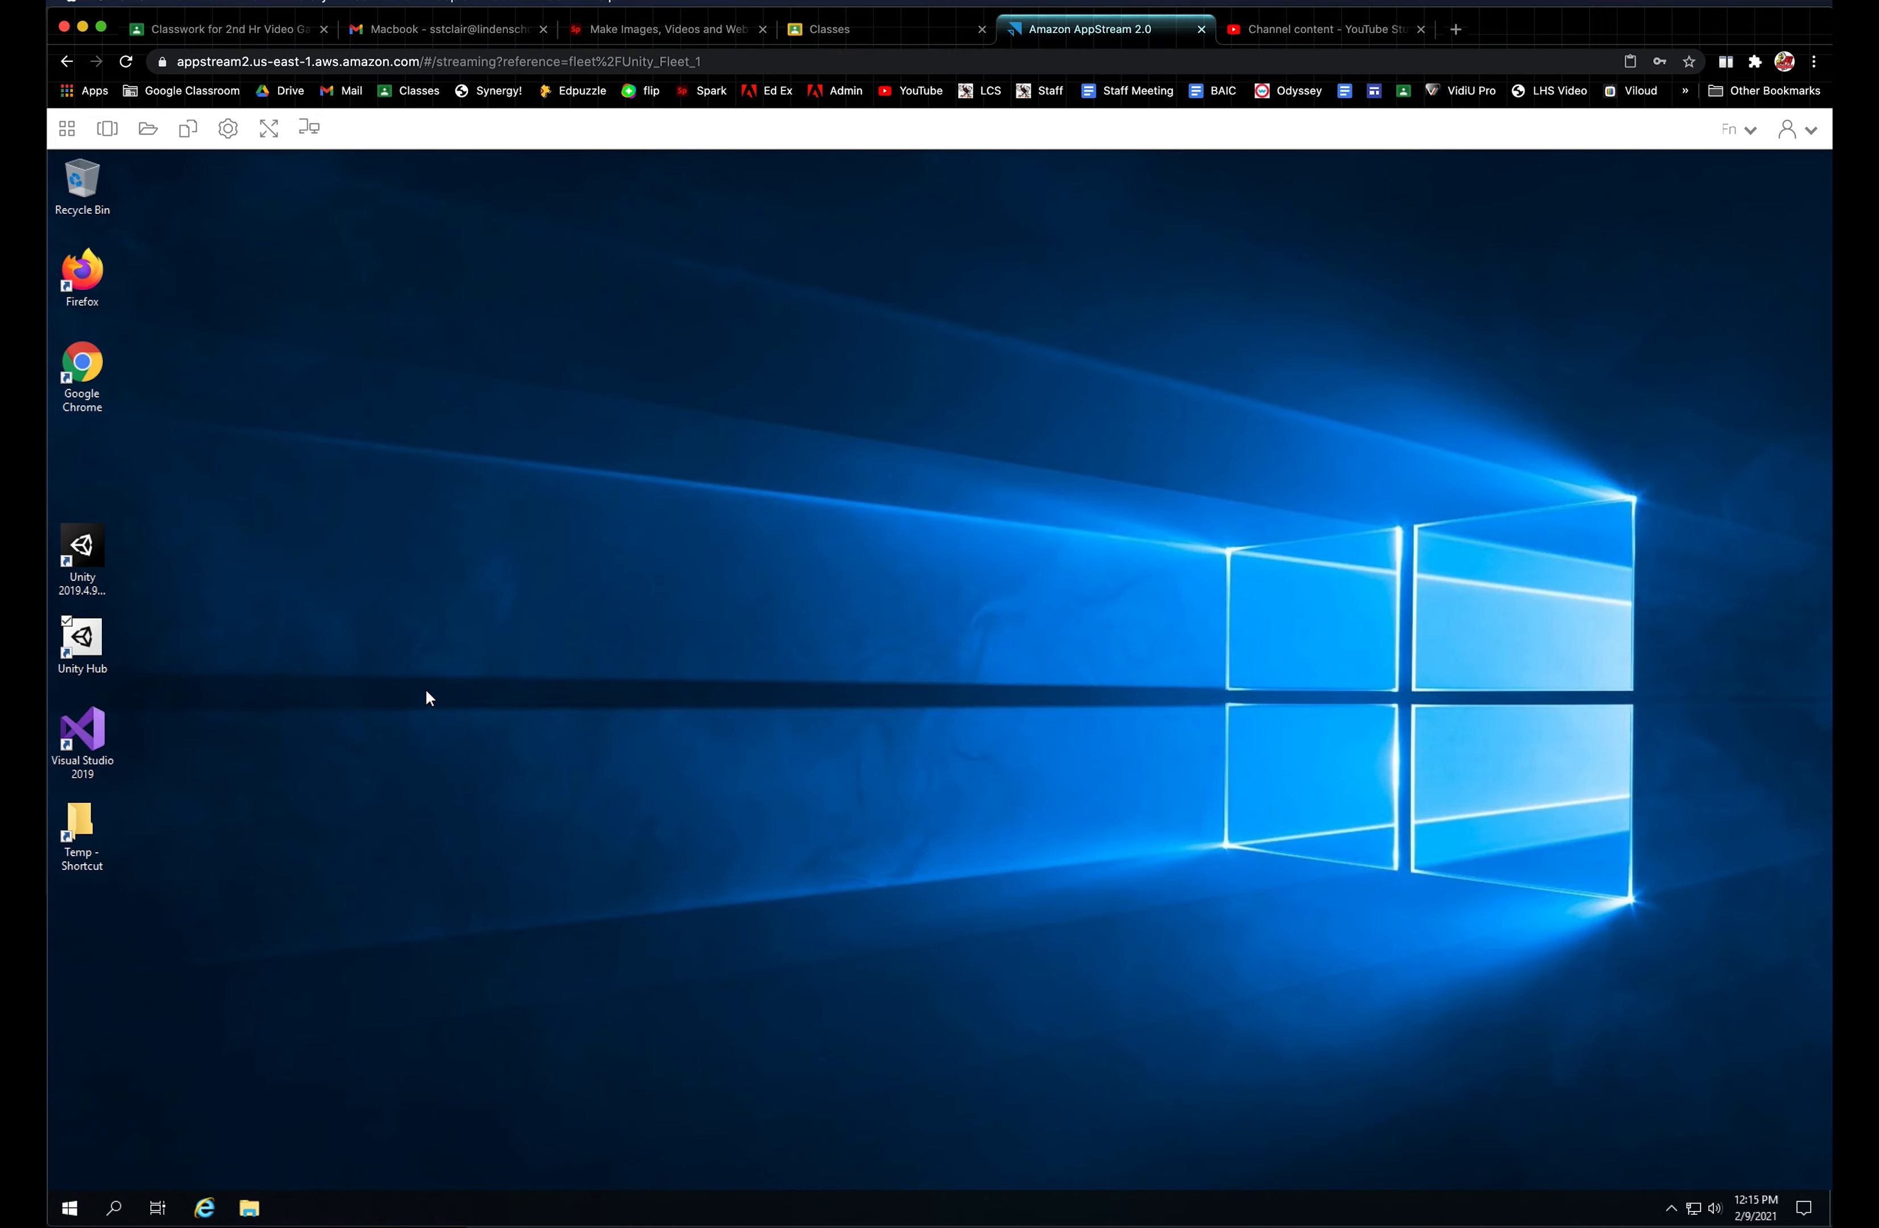
Step: Reopen Unity Hub, add the Playground folder from C:\Temp to the project list and open that project
double_click(83, 636)
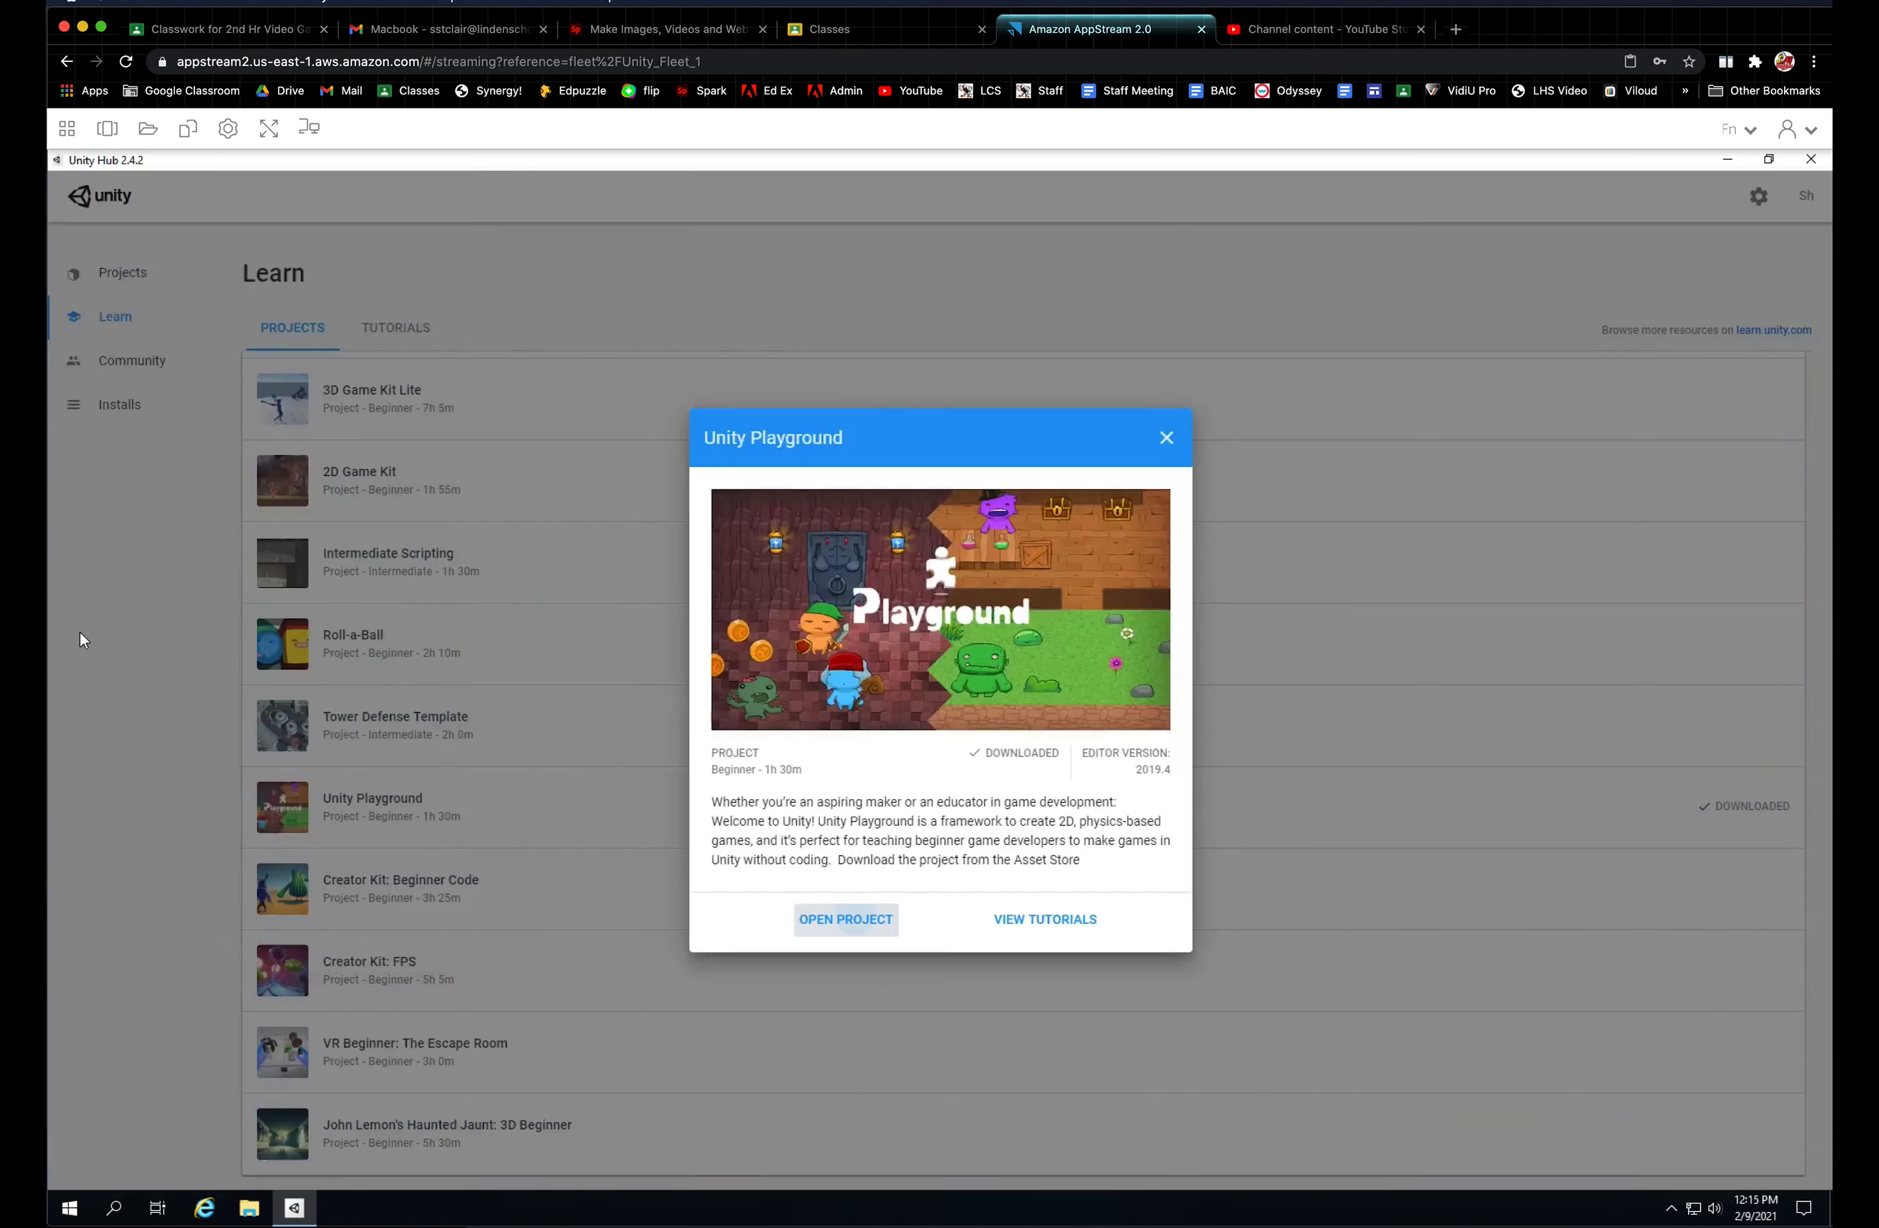
click(79, 632)
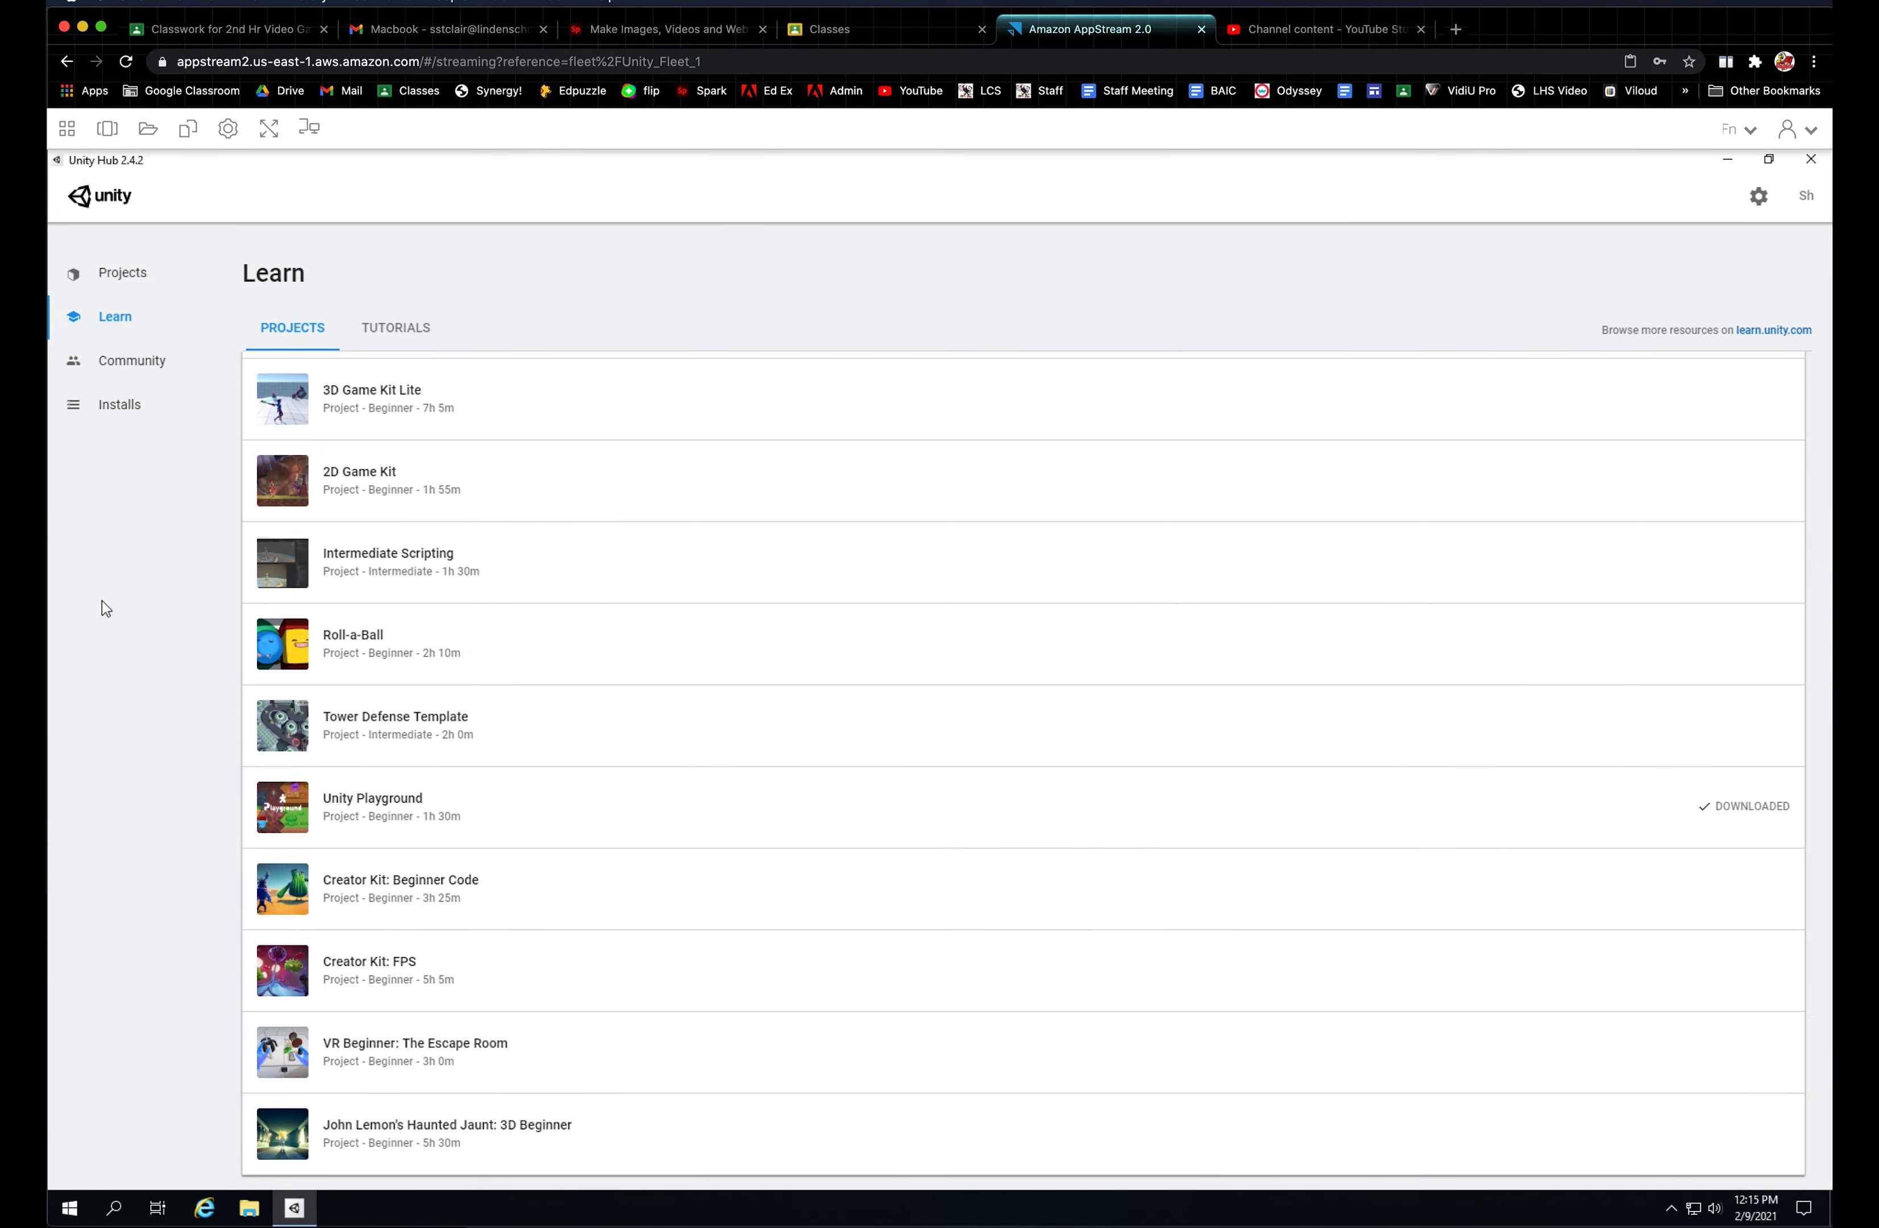
click(125, 280)
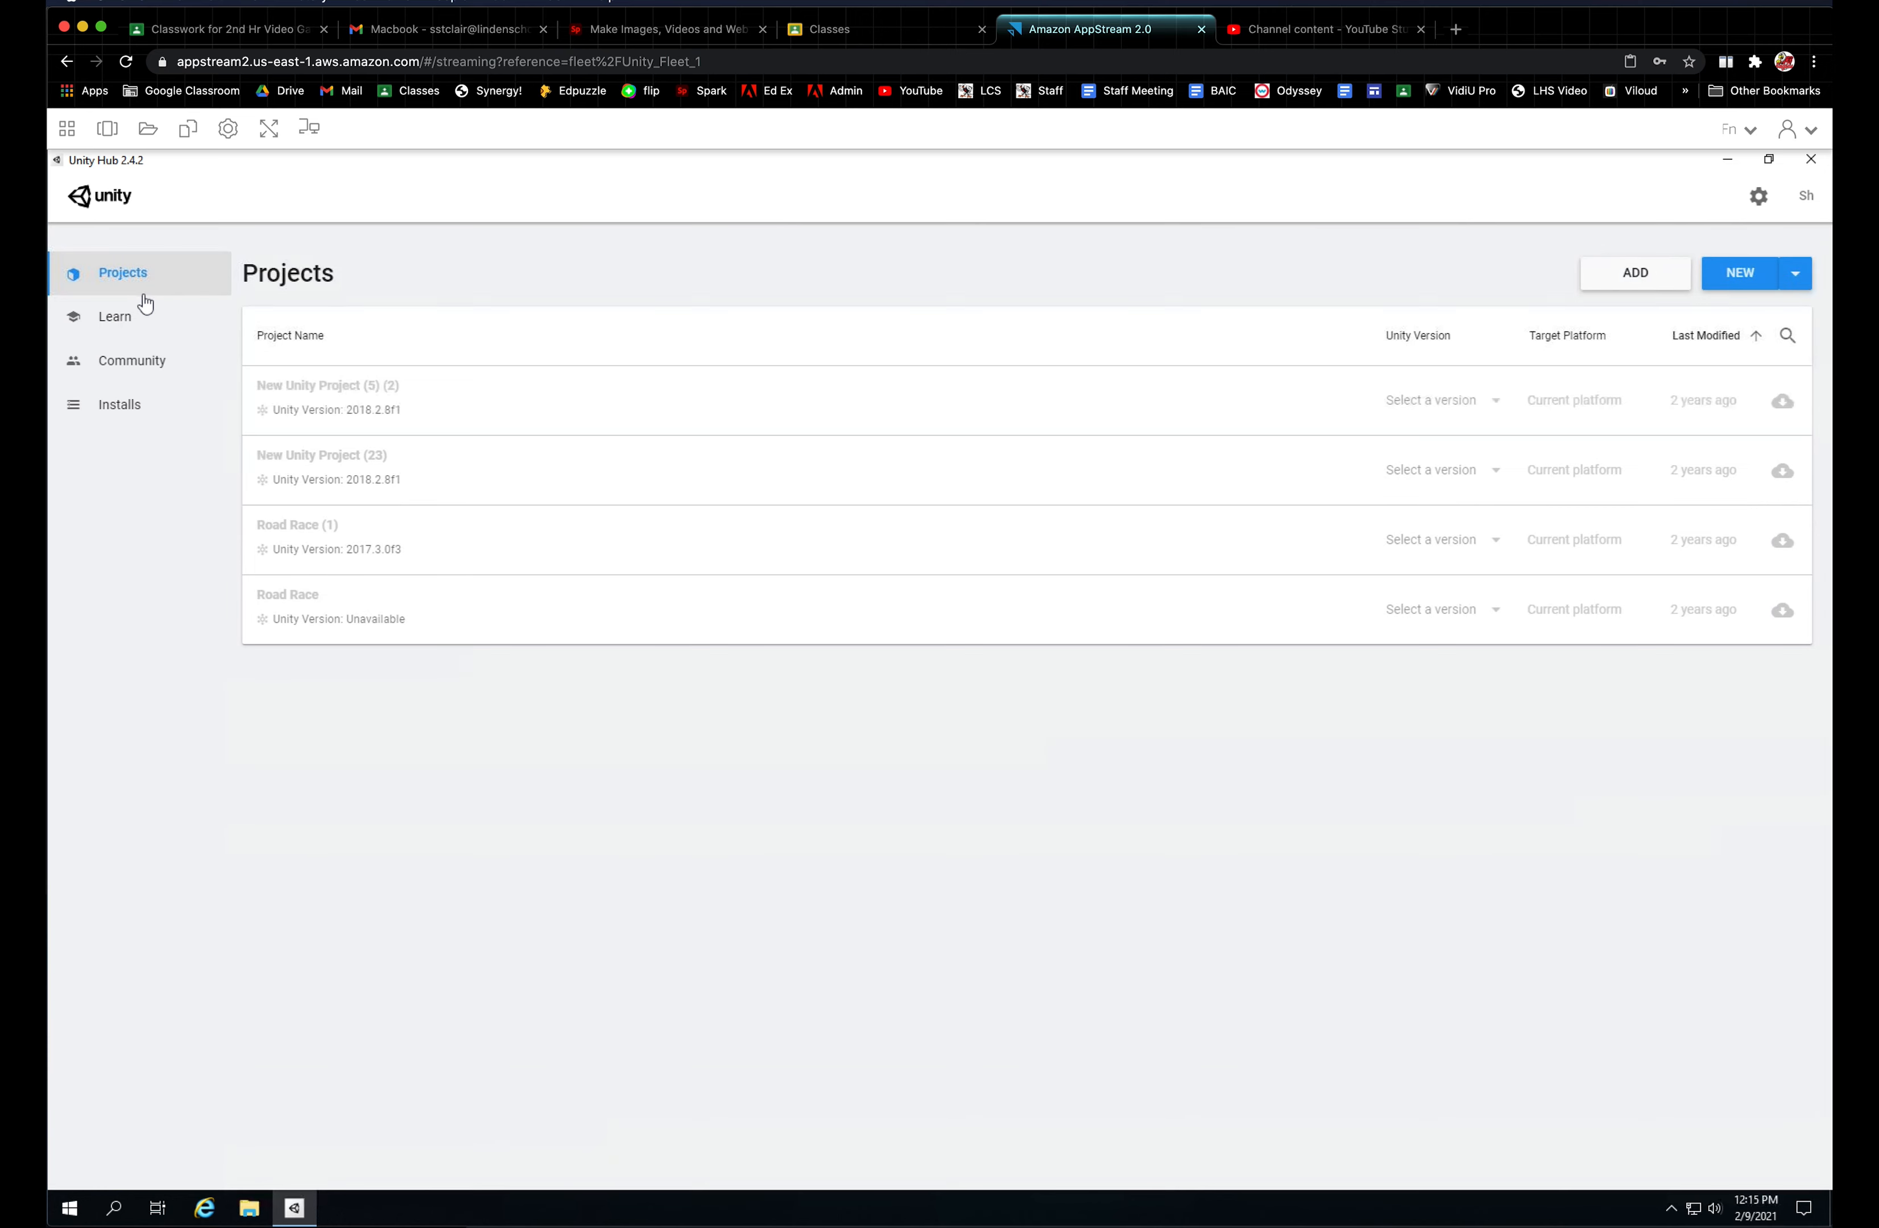
click(1622, 287)
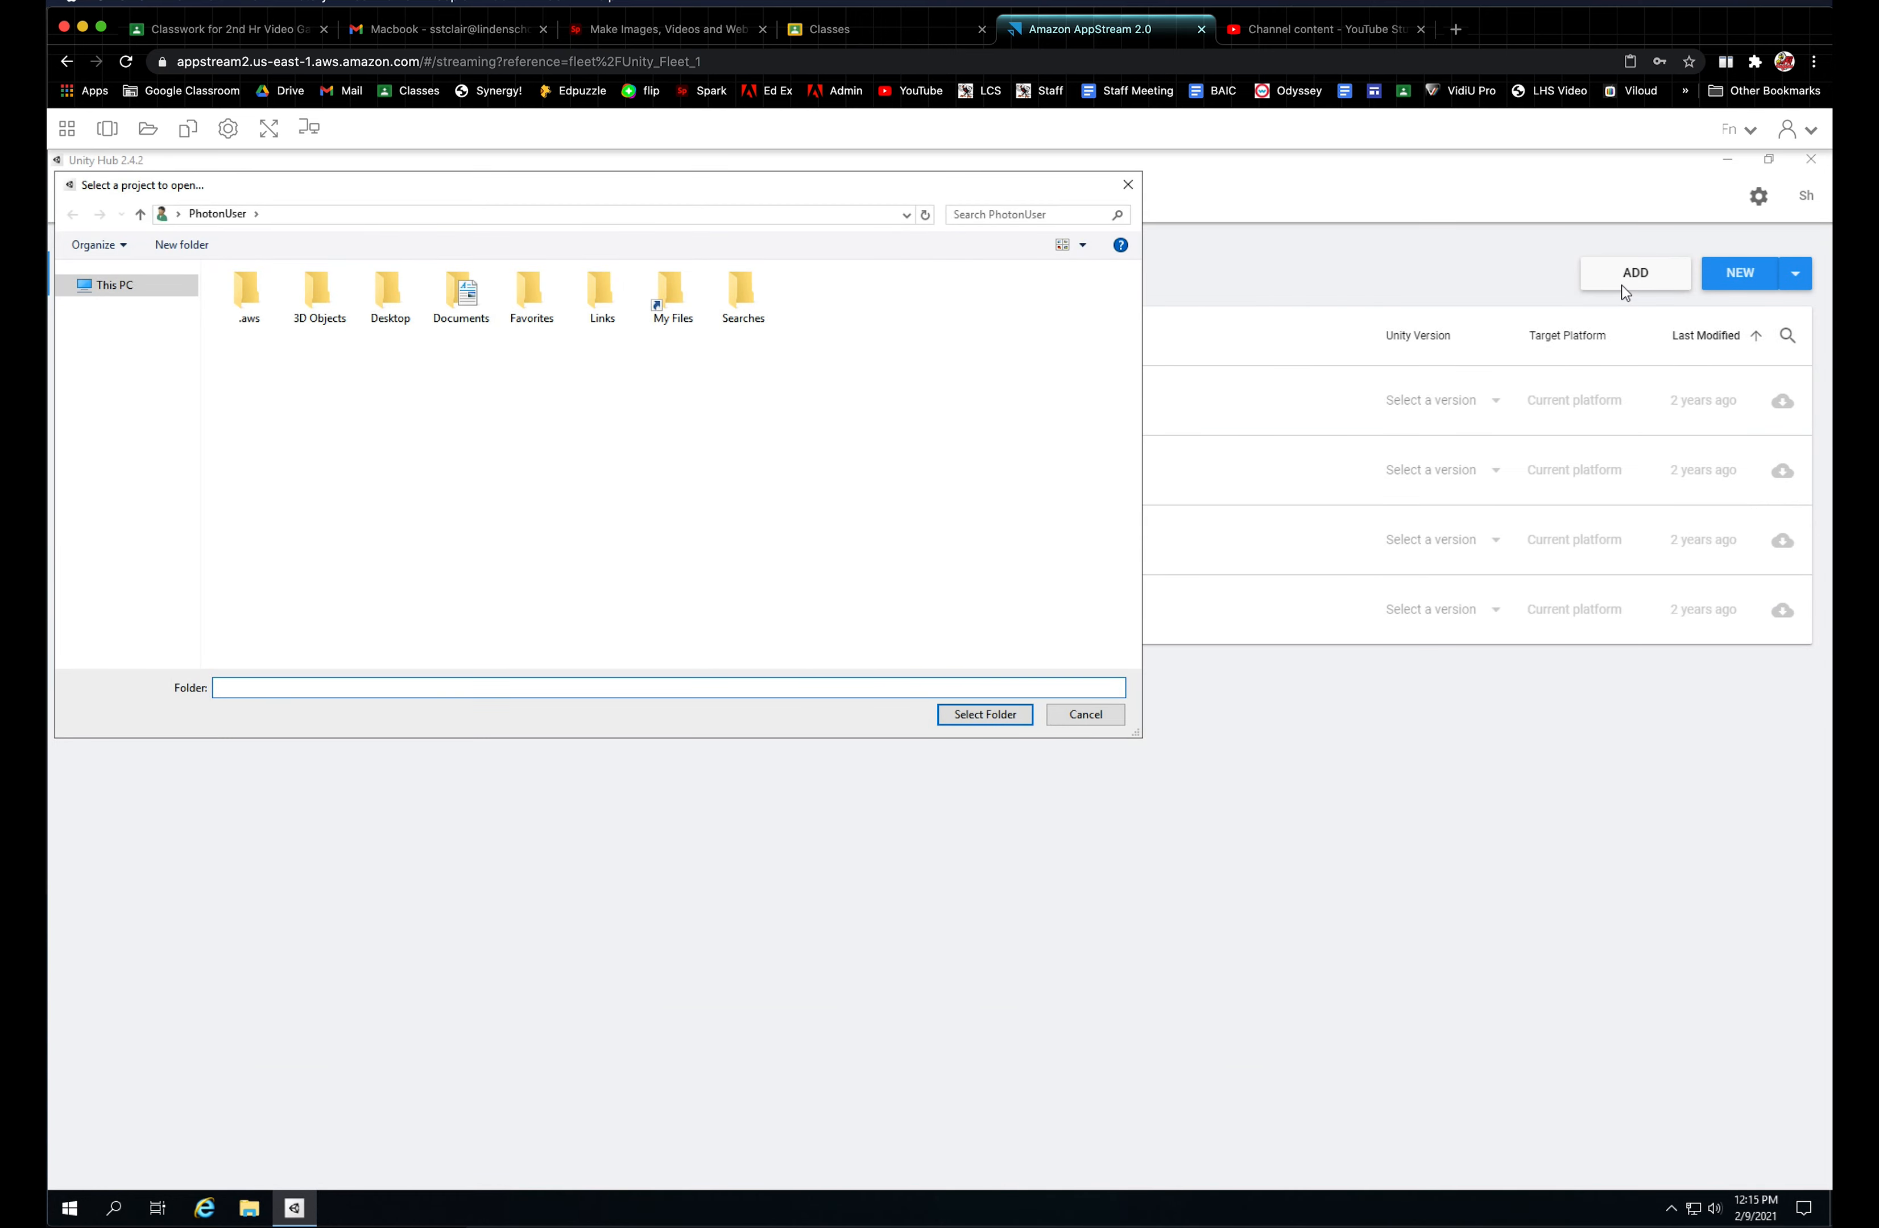
click(120, 289)
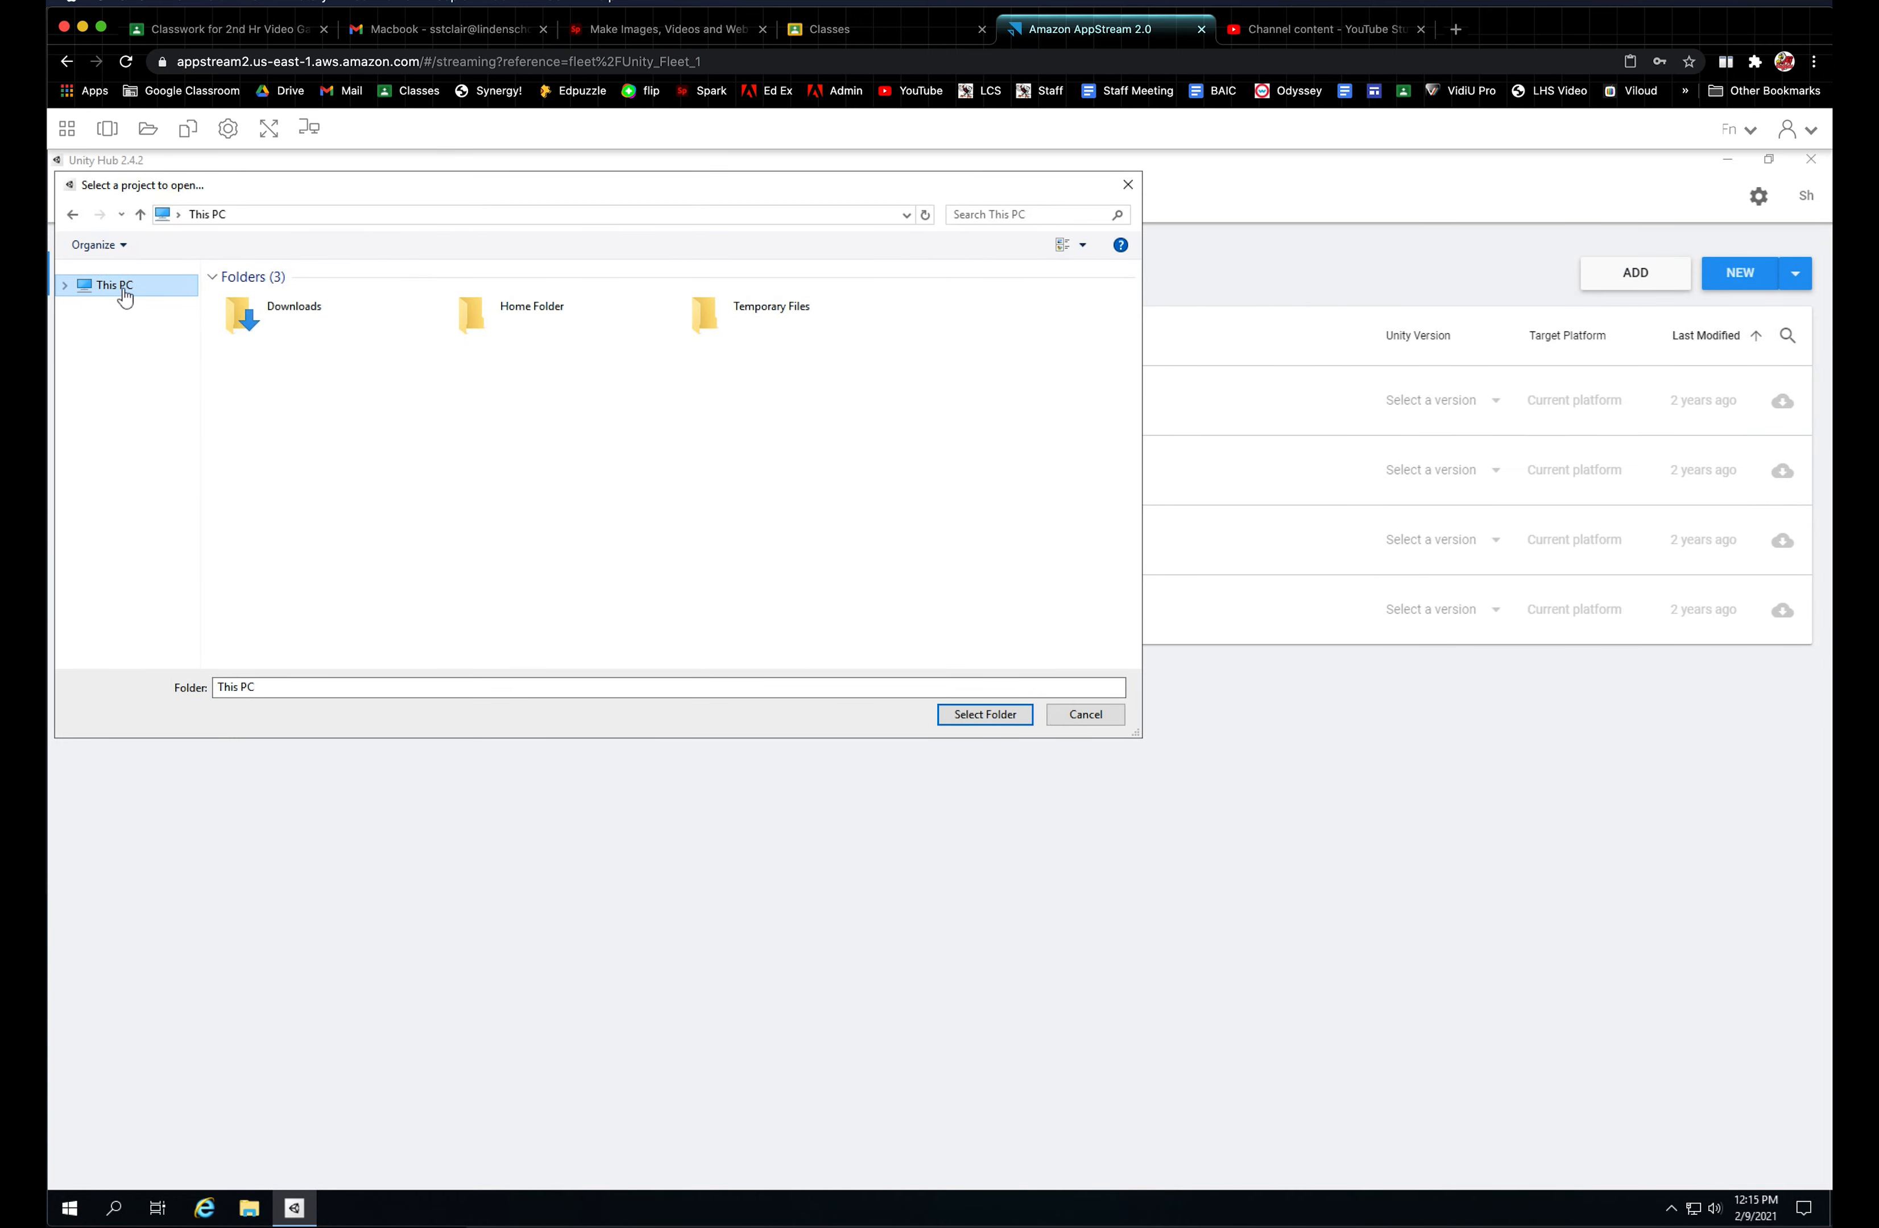
click(140, 214)
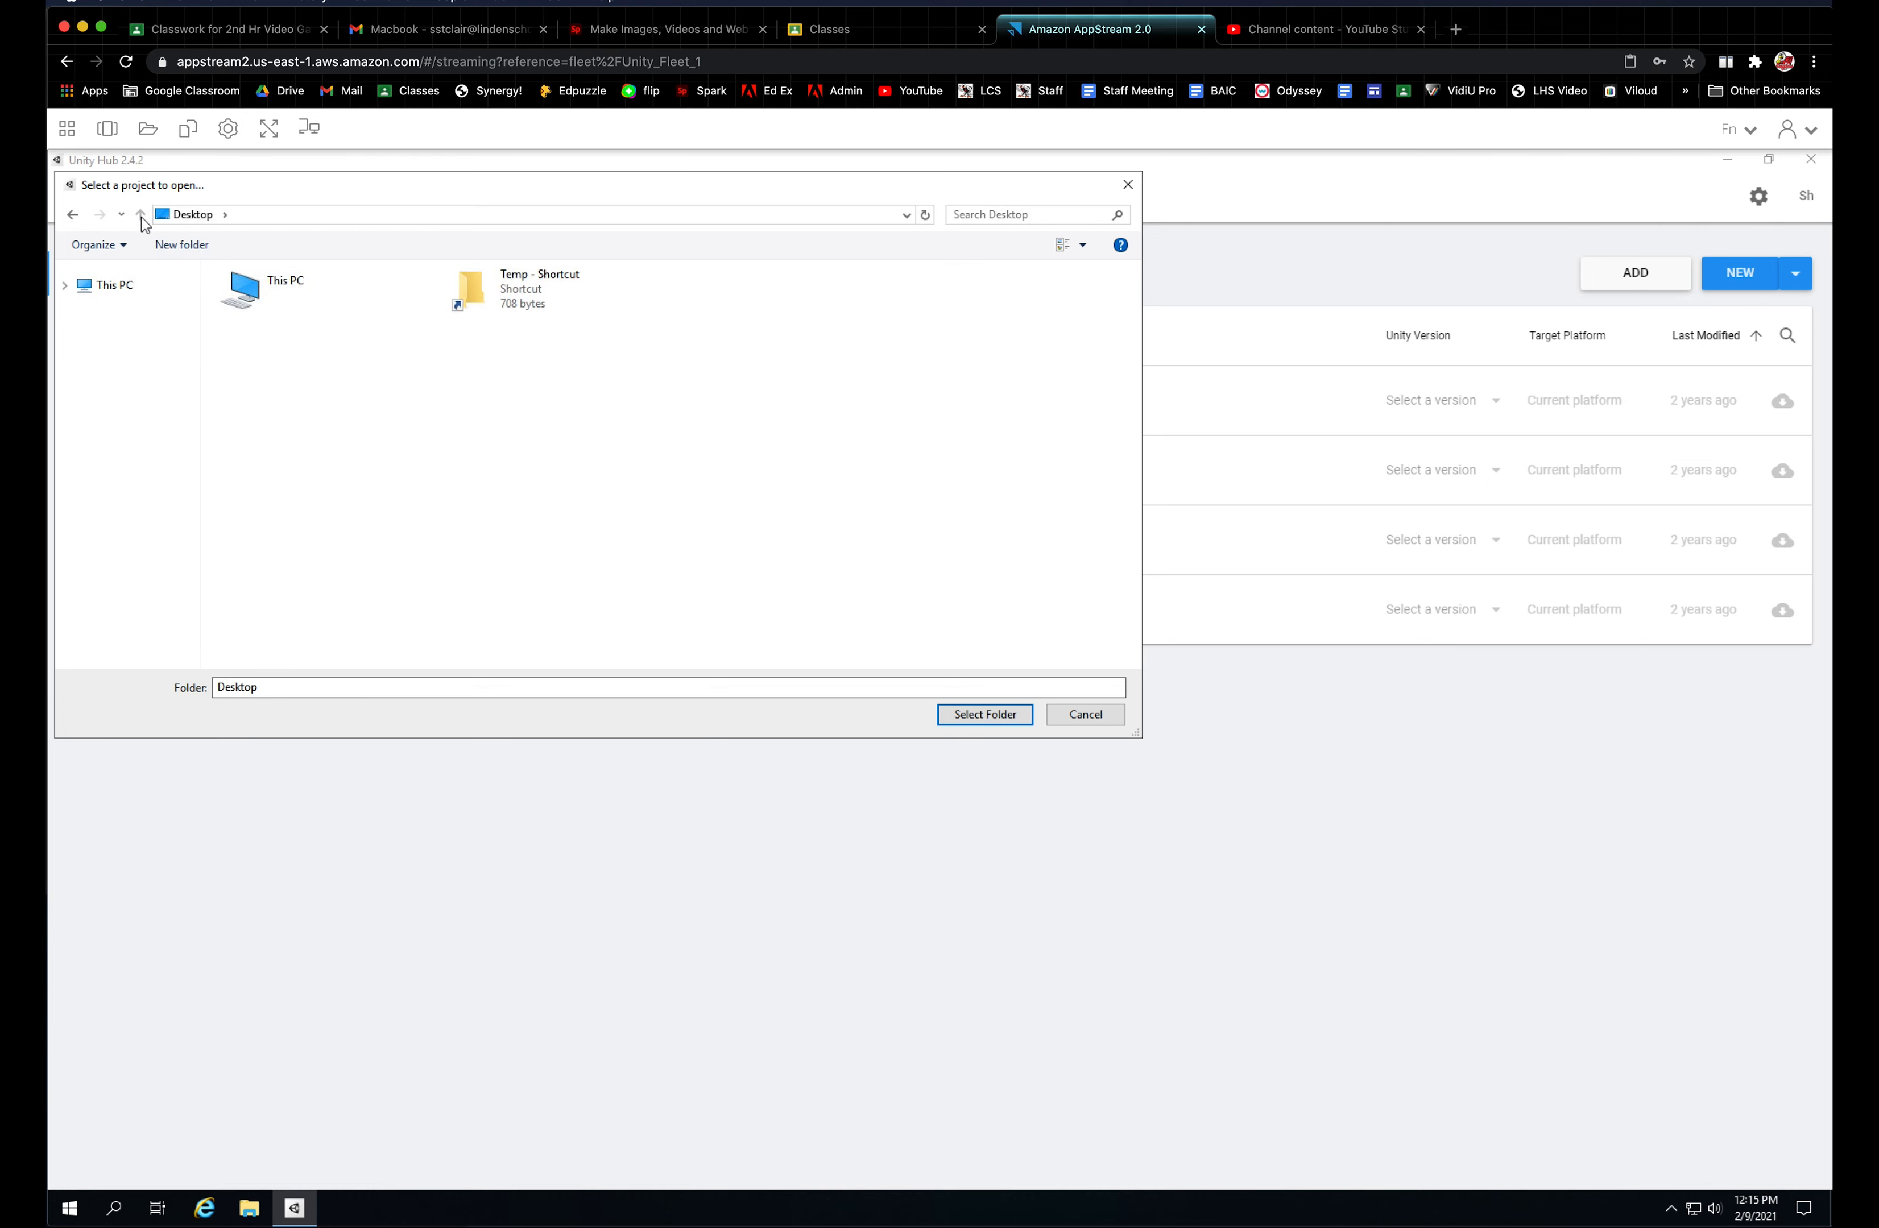
double_click(481, 295)
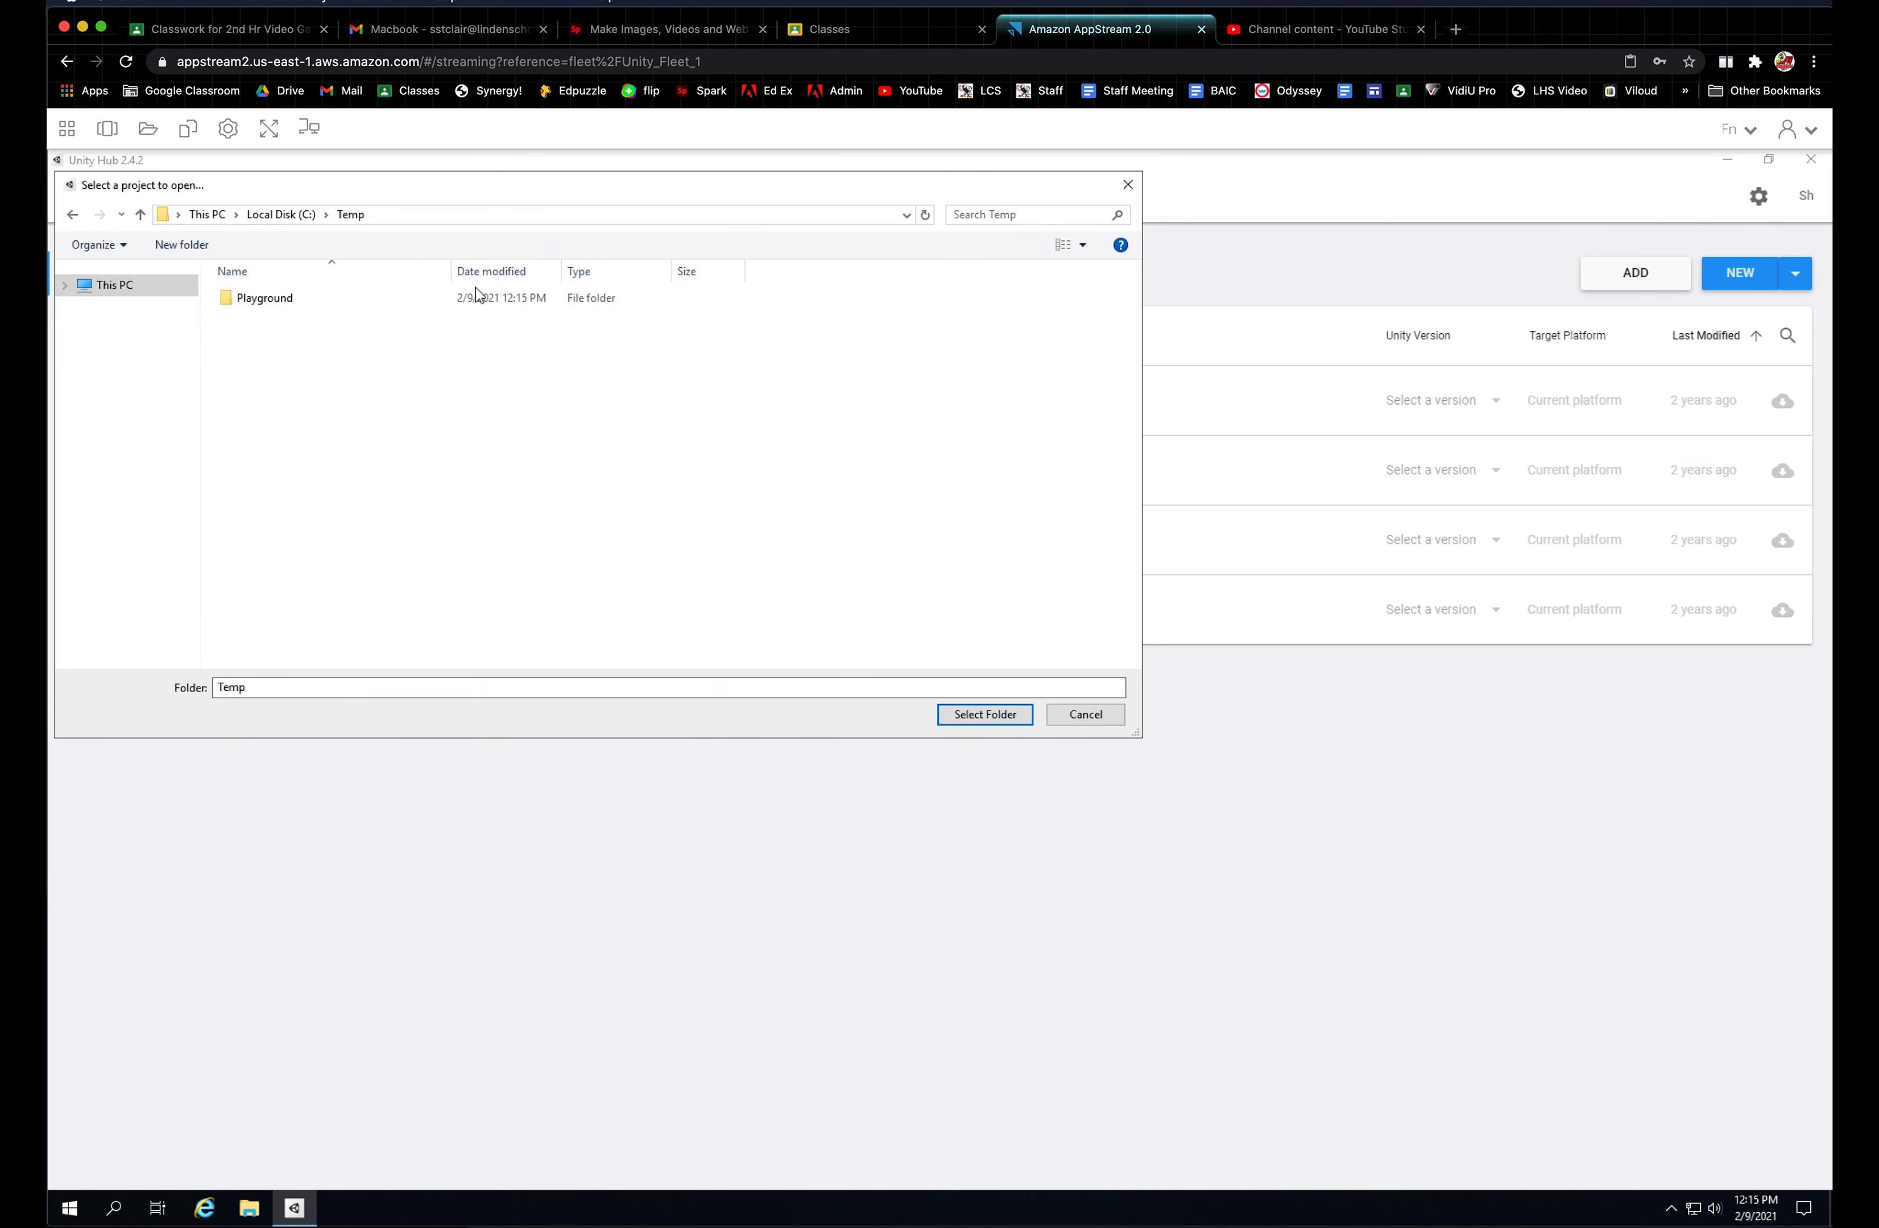
click(269, 302)
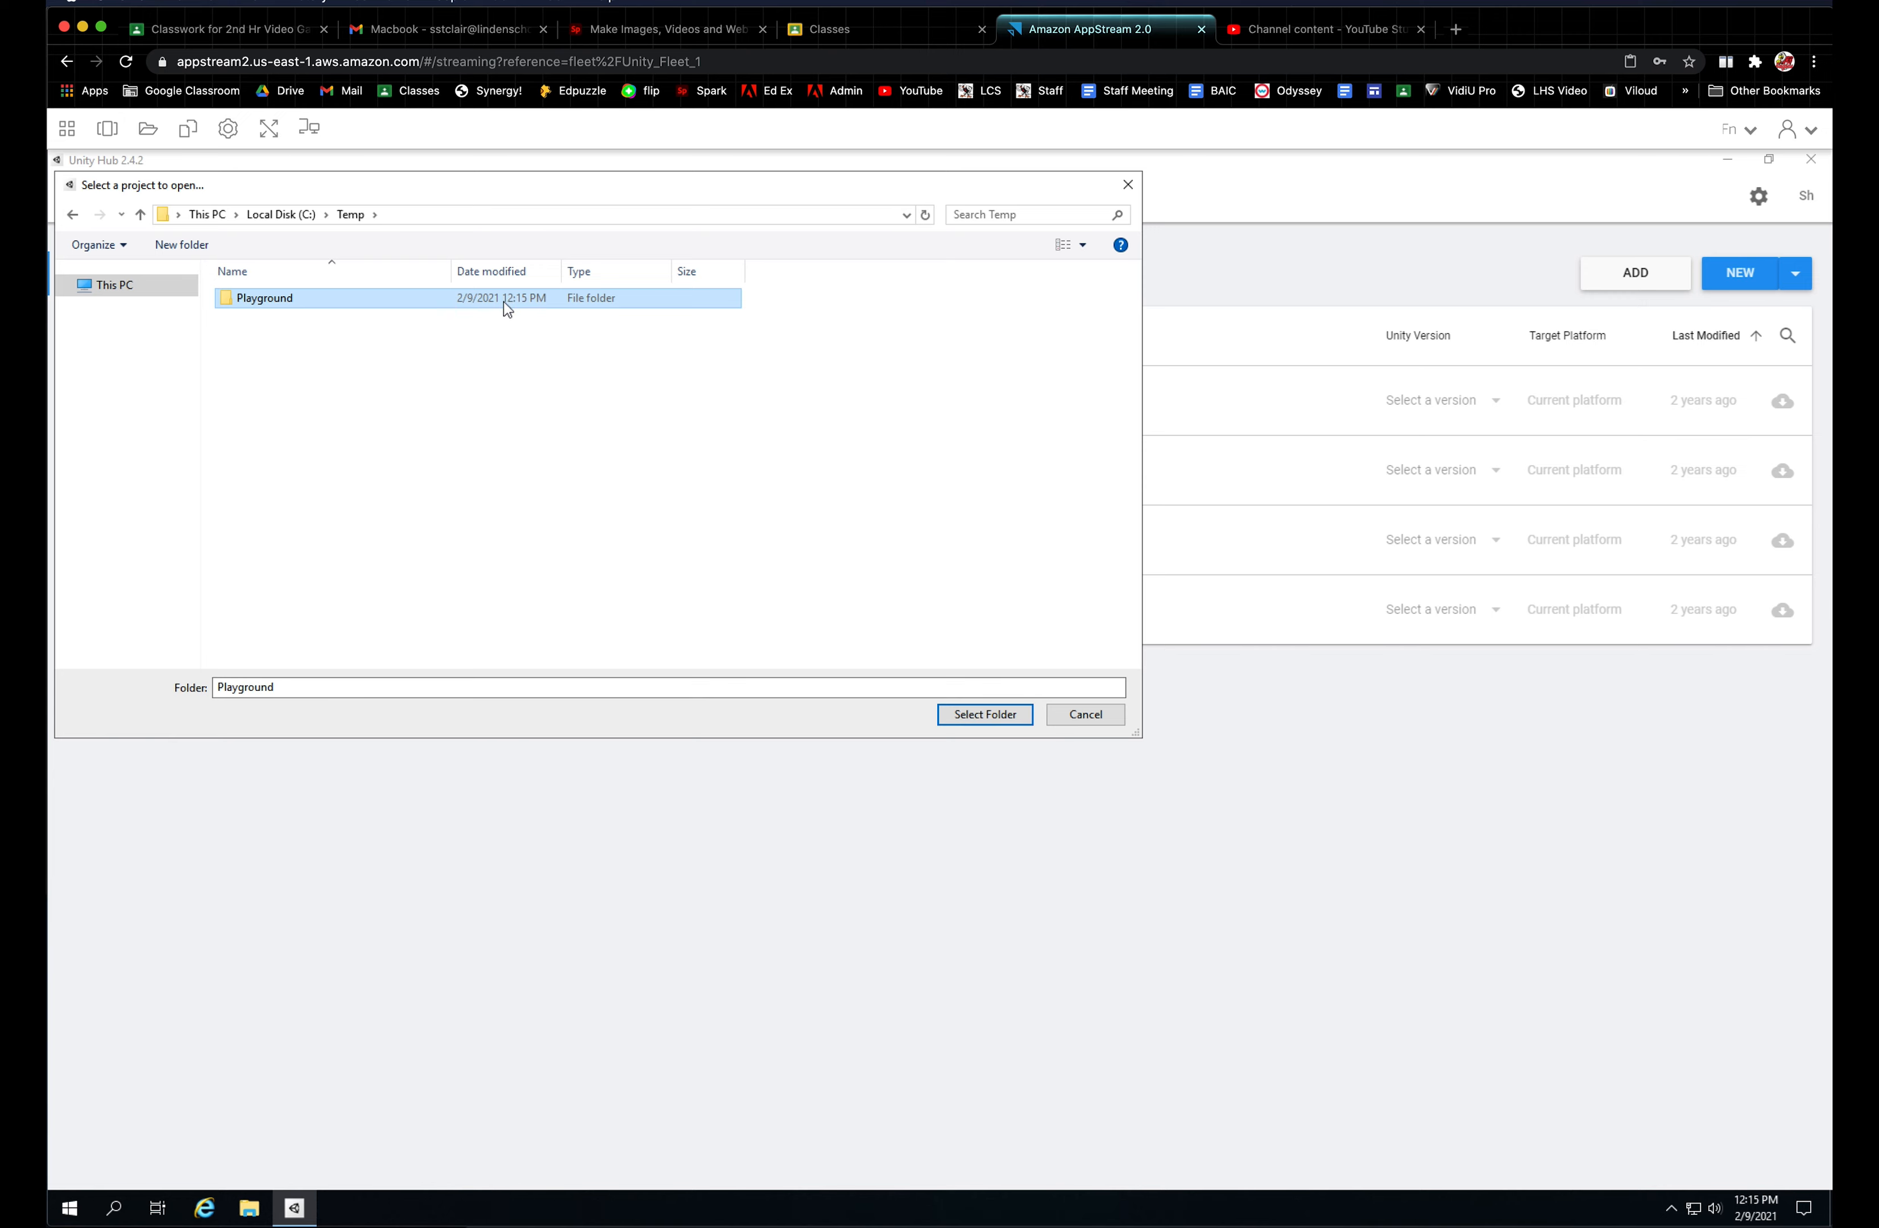
click(1003, 721)
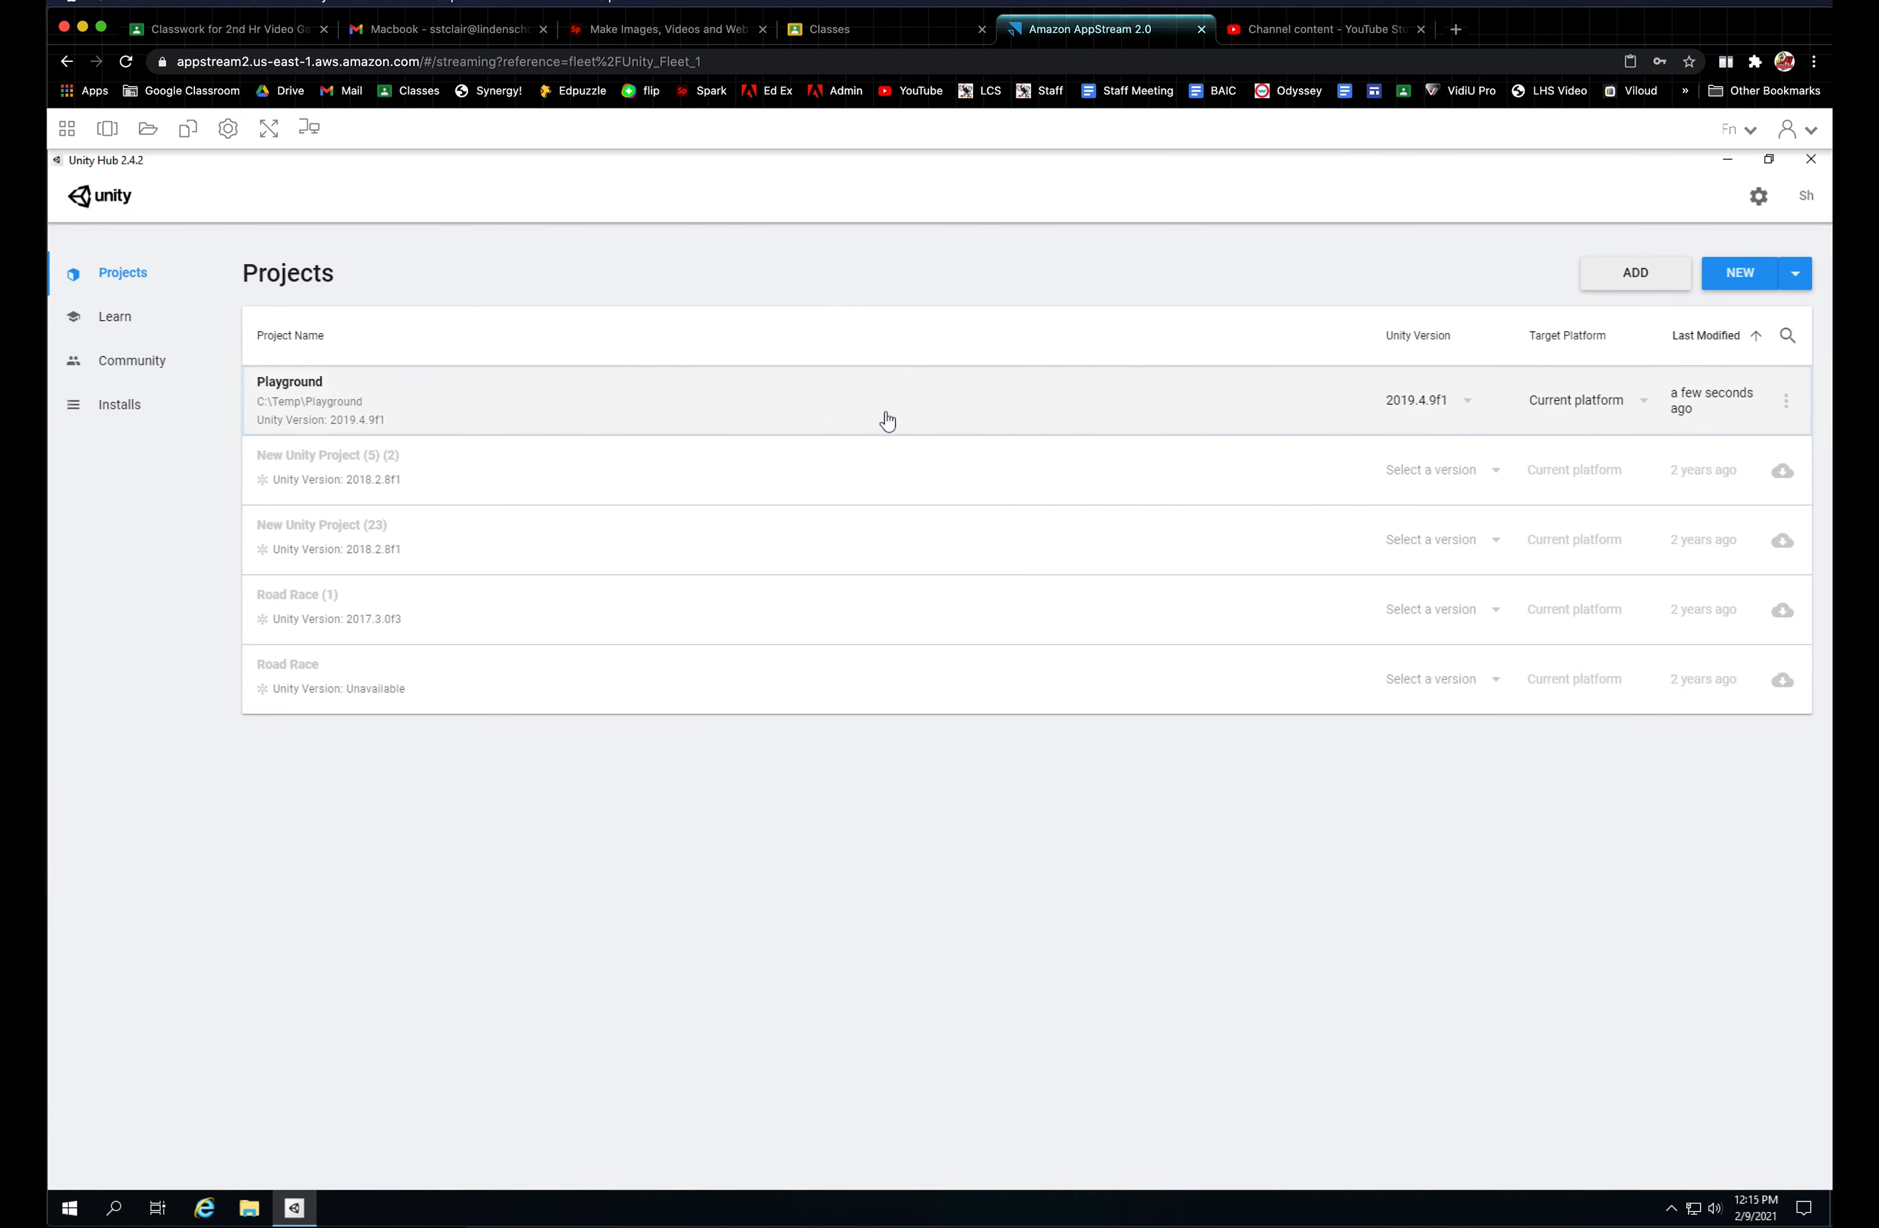
click(705, 406)
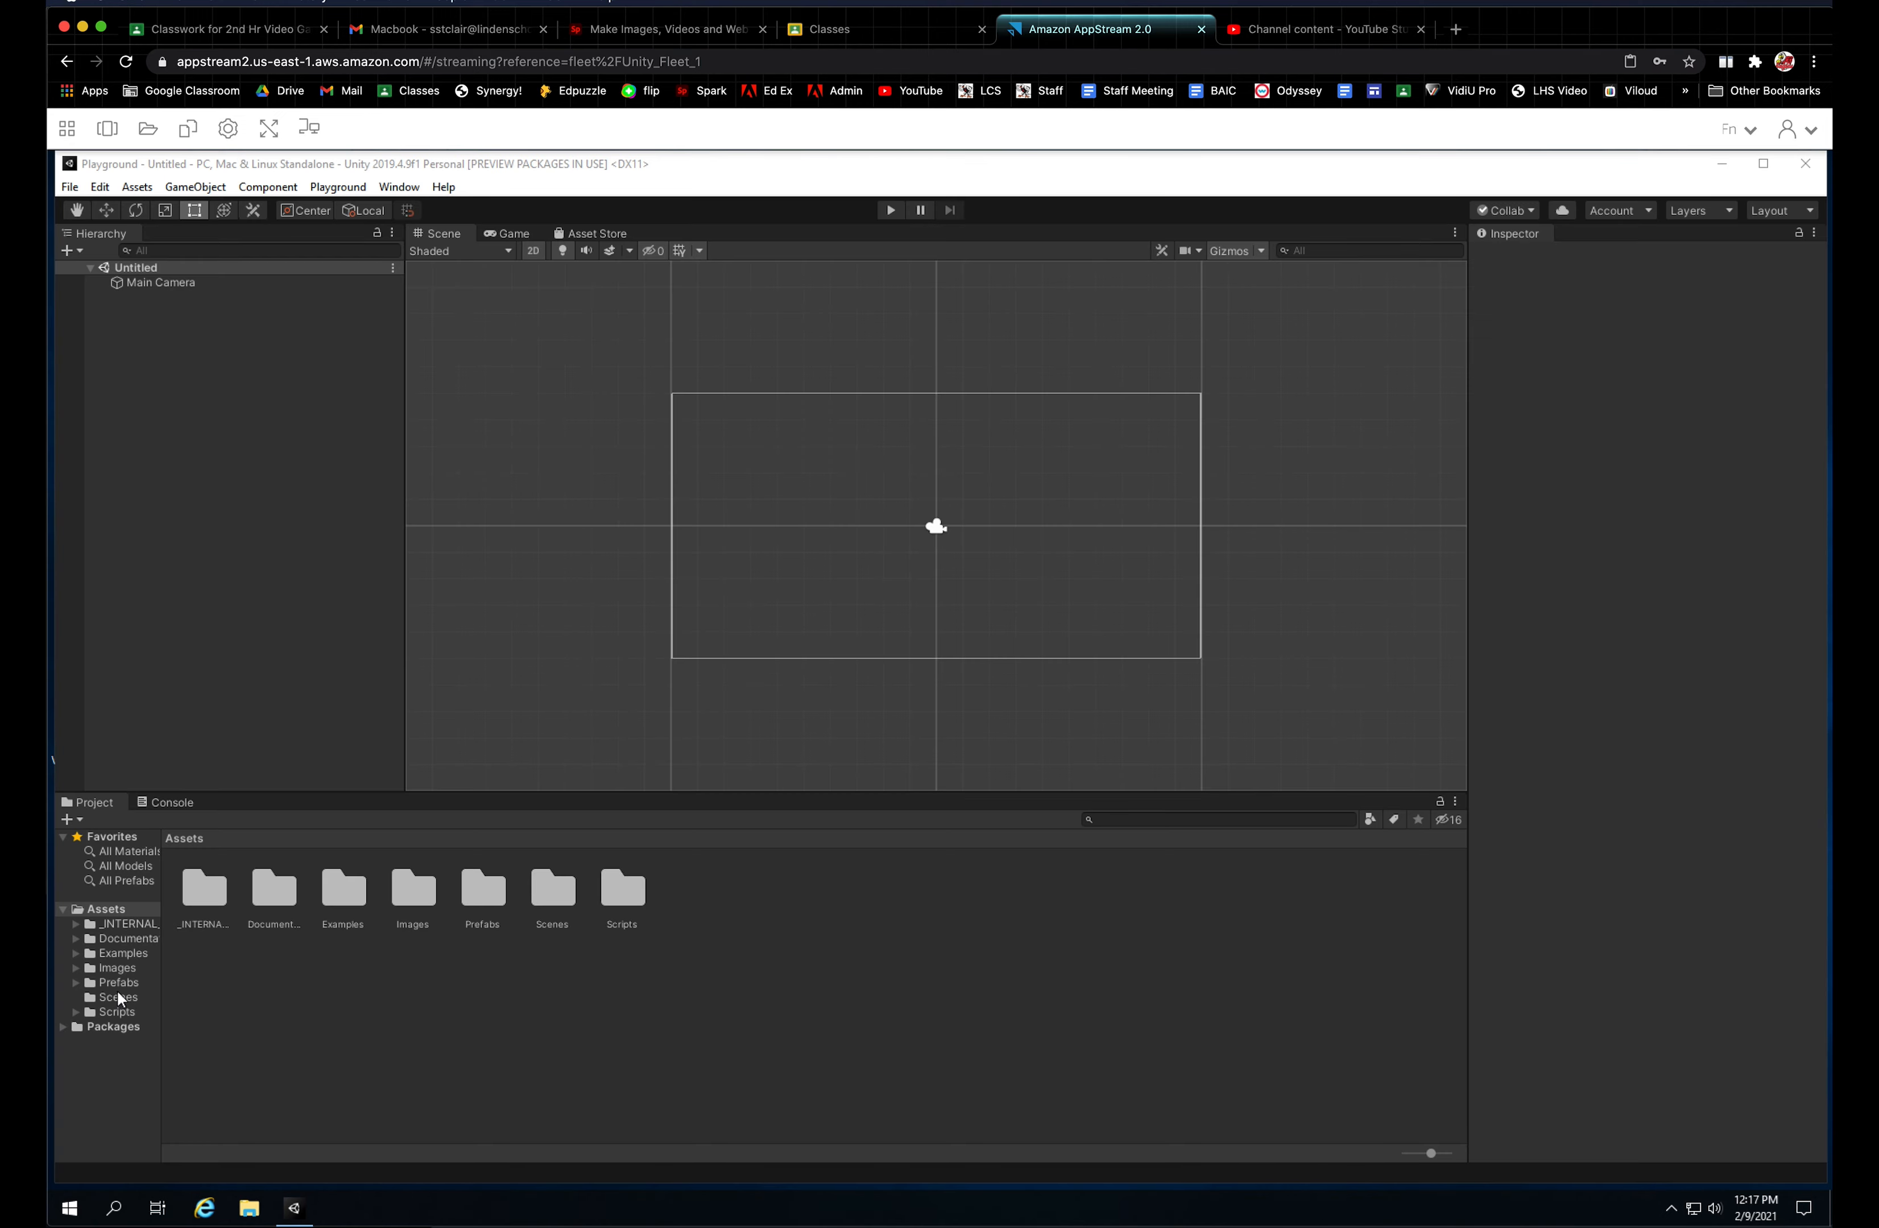
Step: Create a new scene named Space in the Scenes folder and open it
click(115, 998)
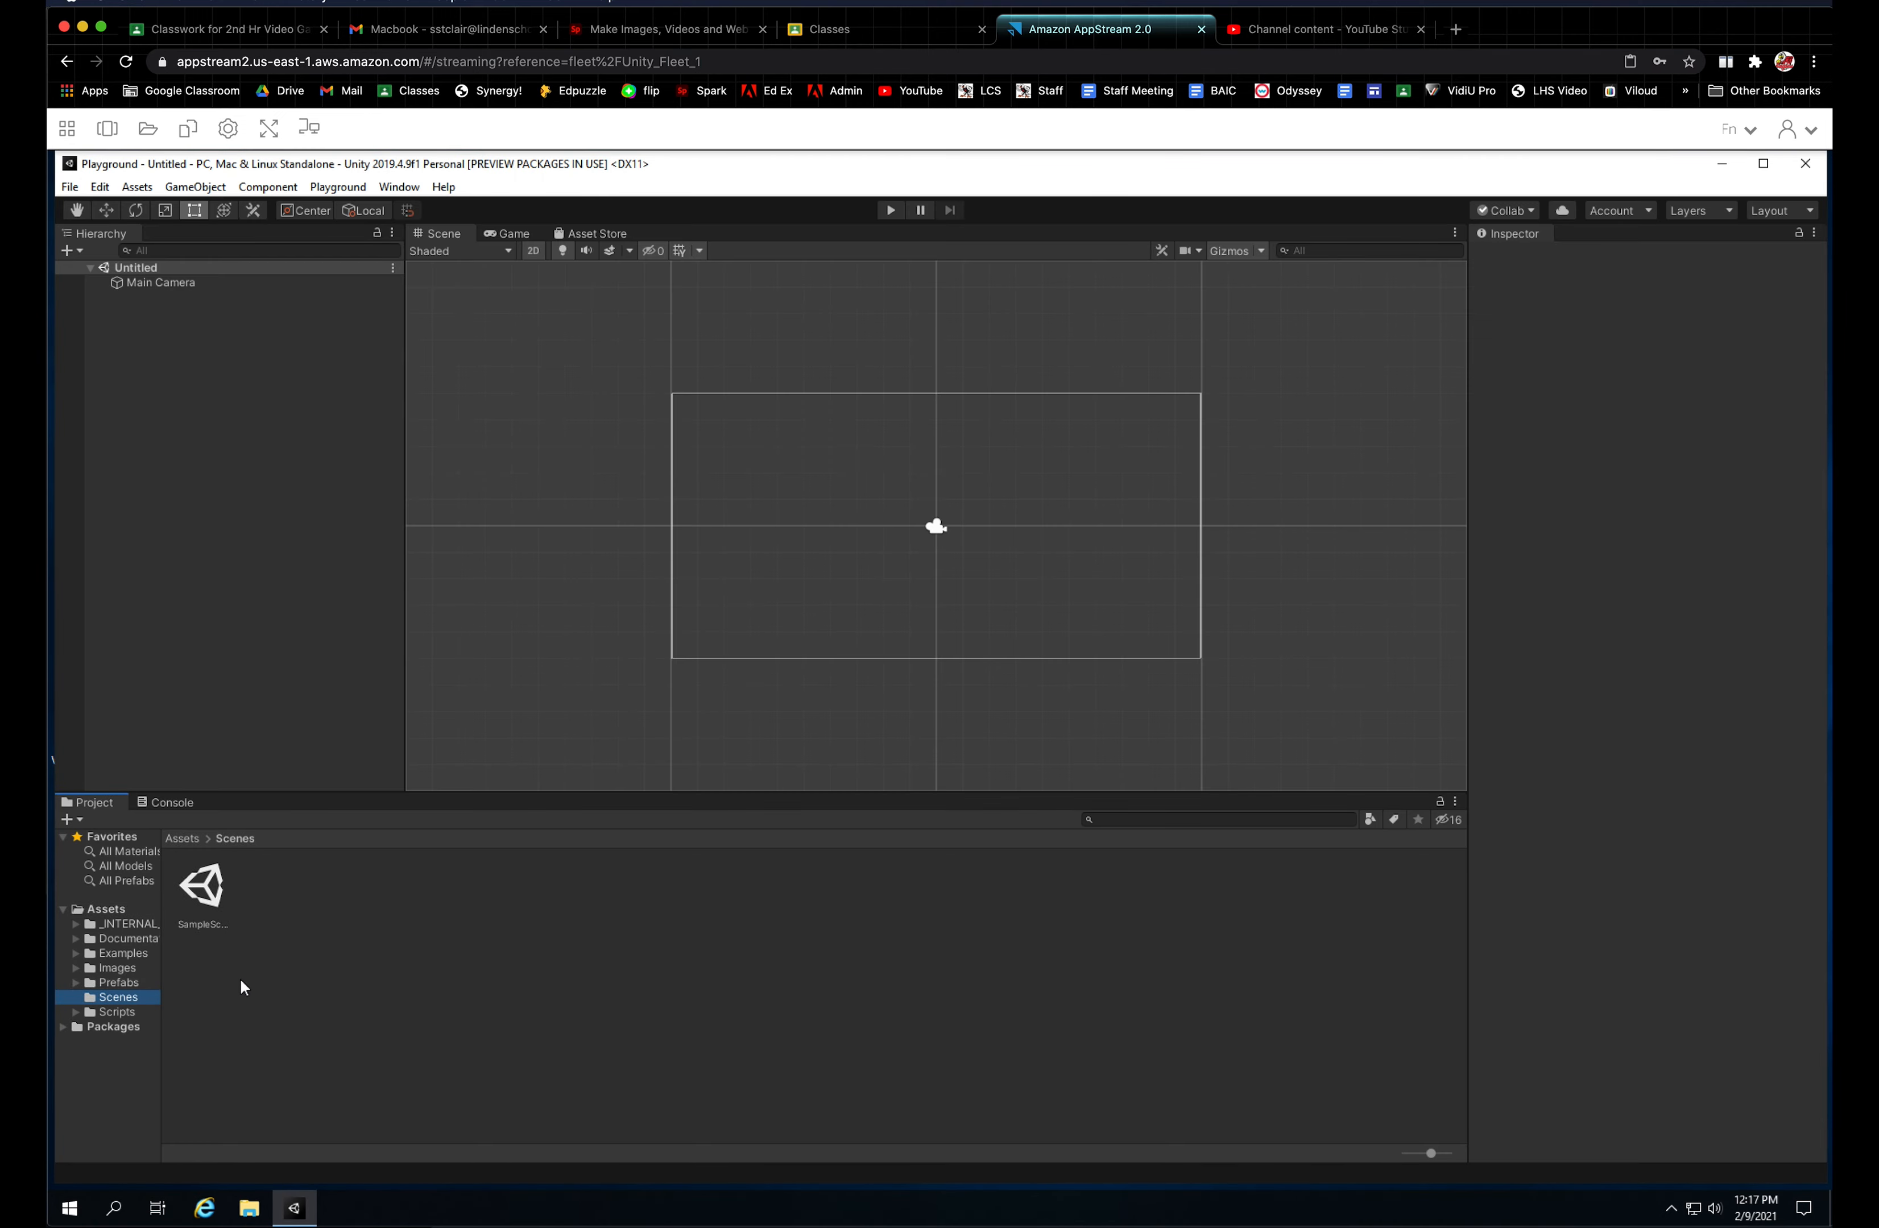
right_click(294, 919)
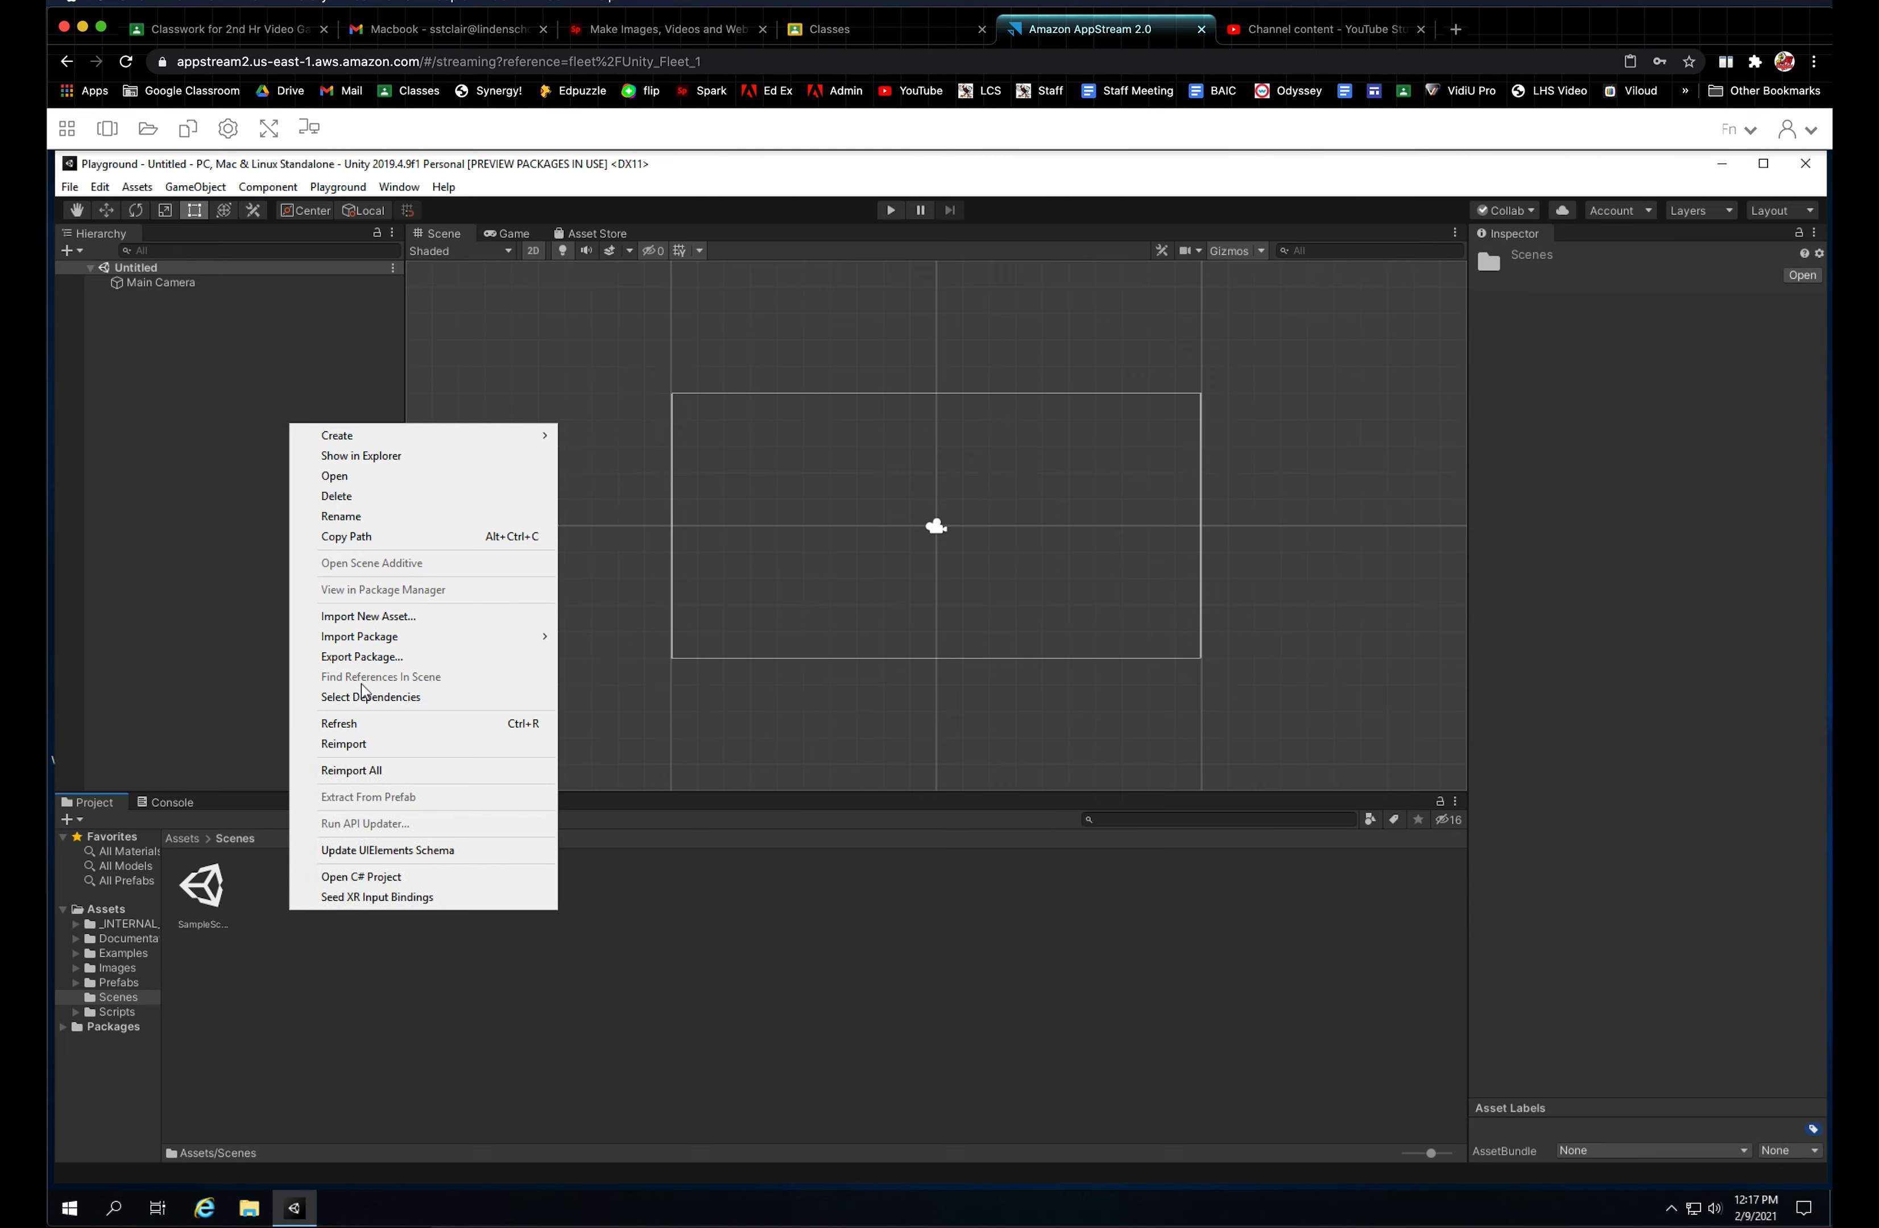
mouse_move(400, 439)
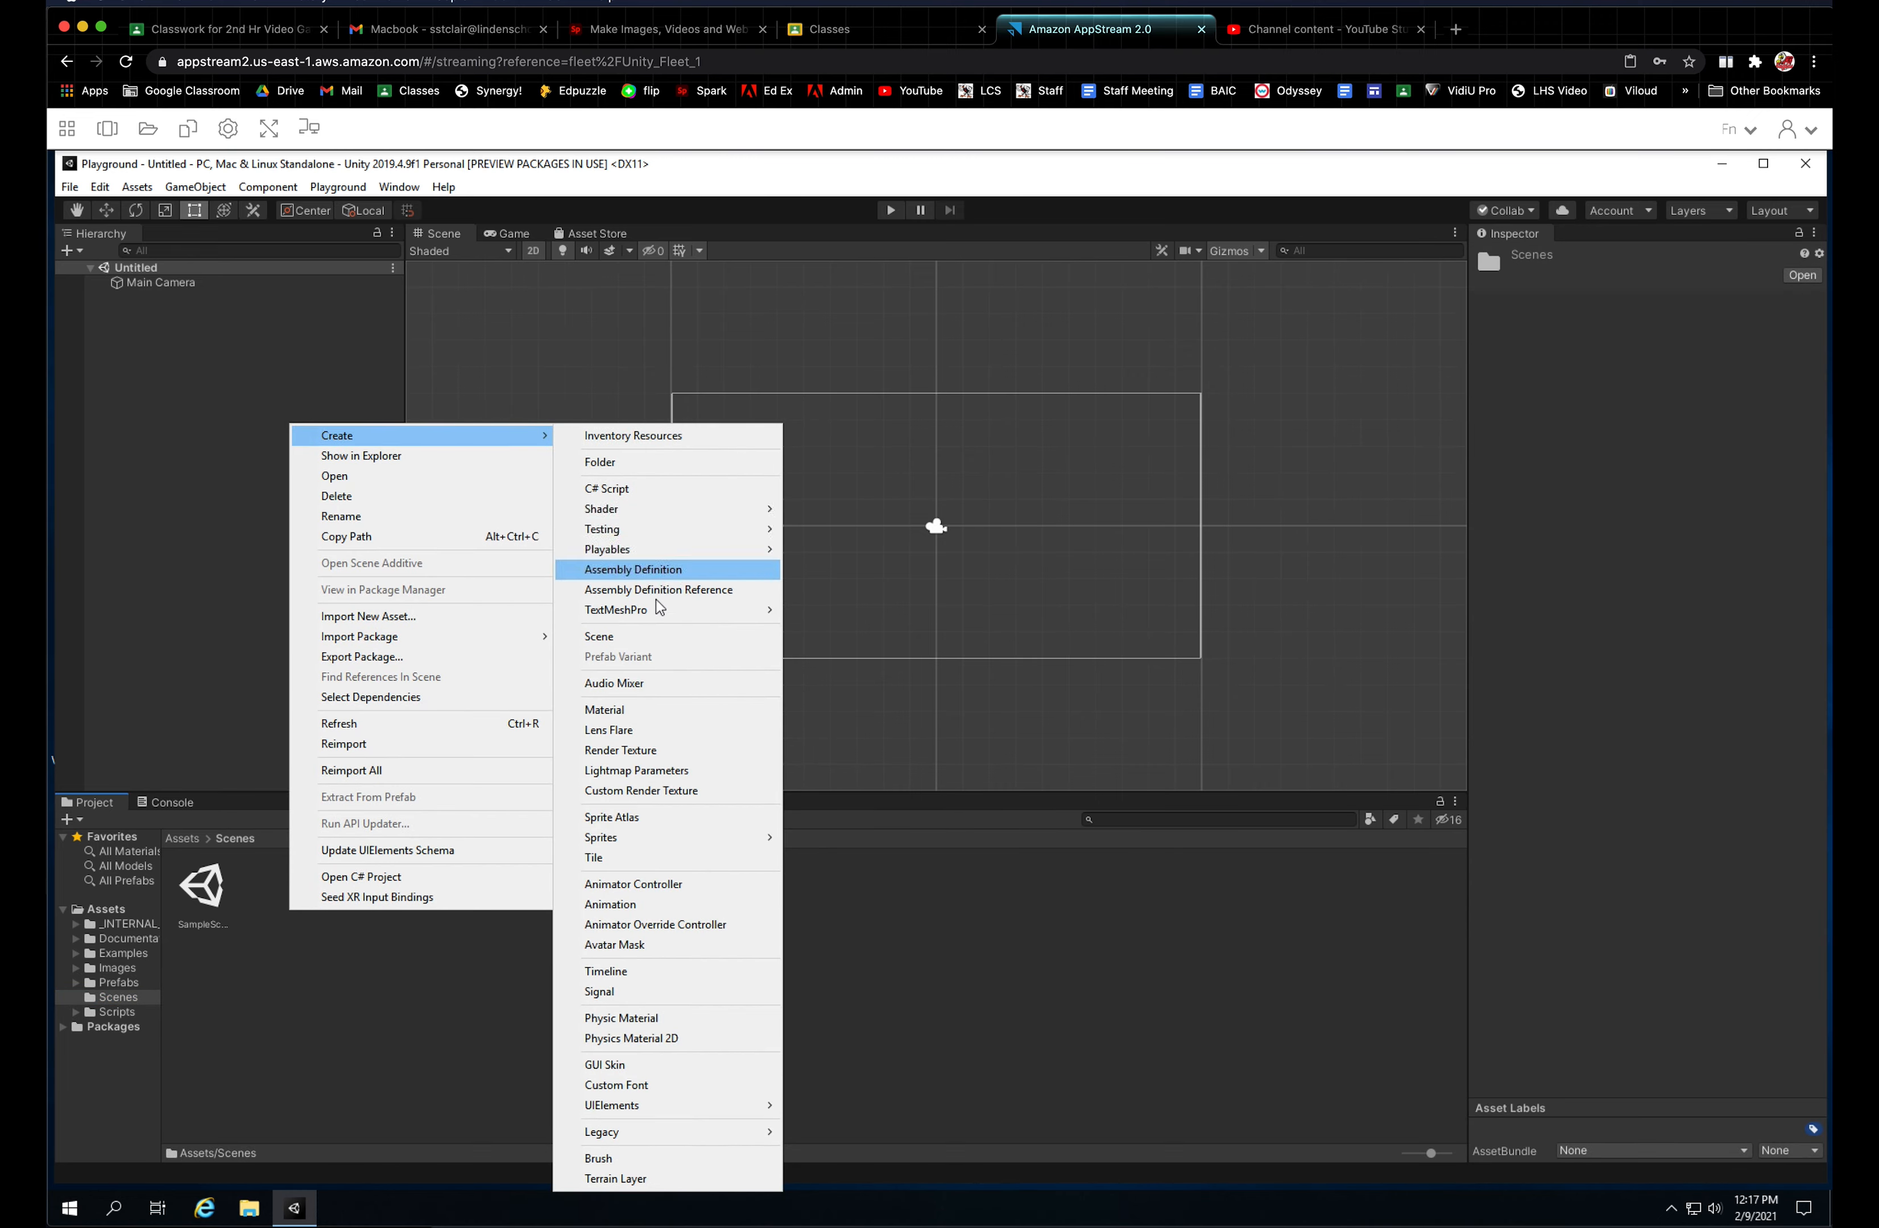
click(618, 636)
text(Space)
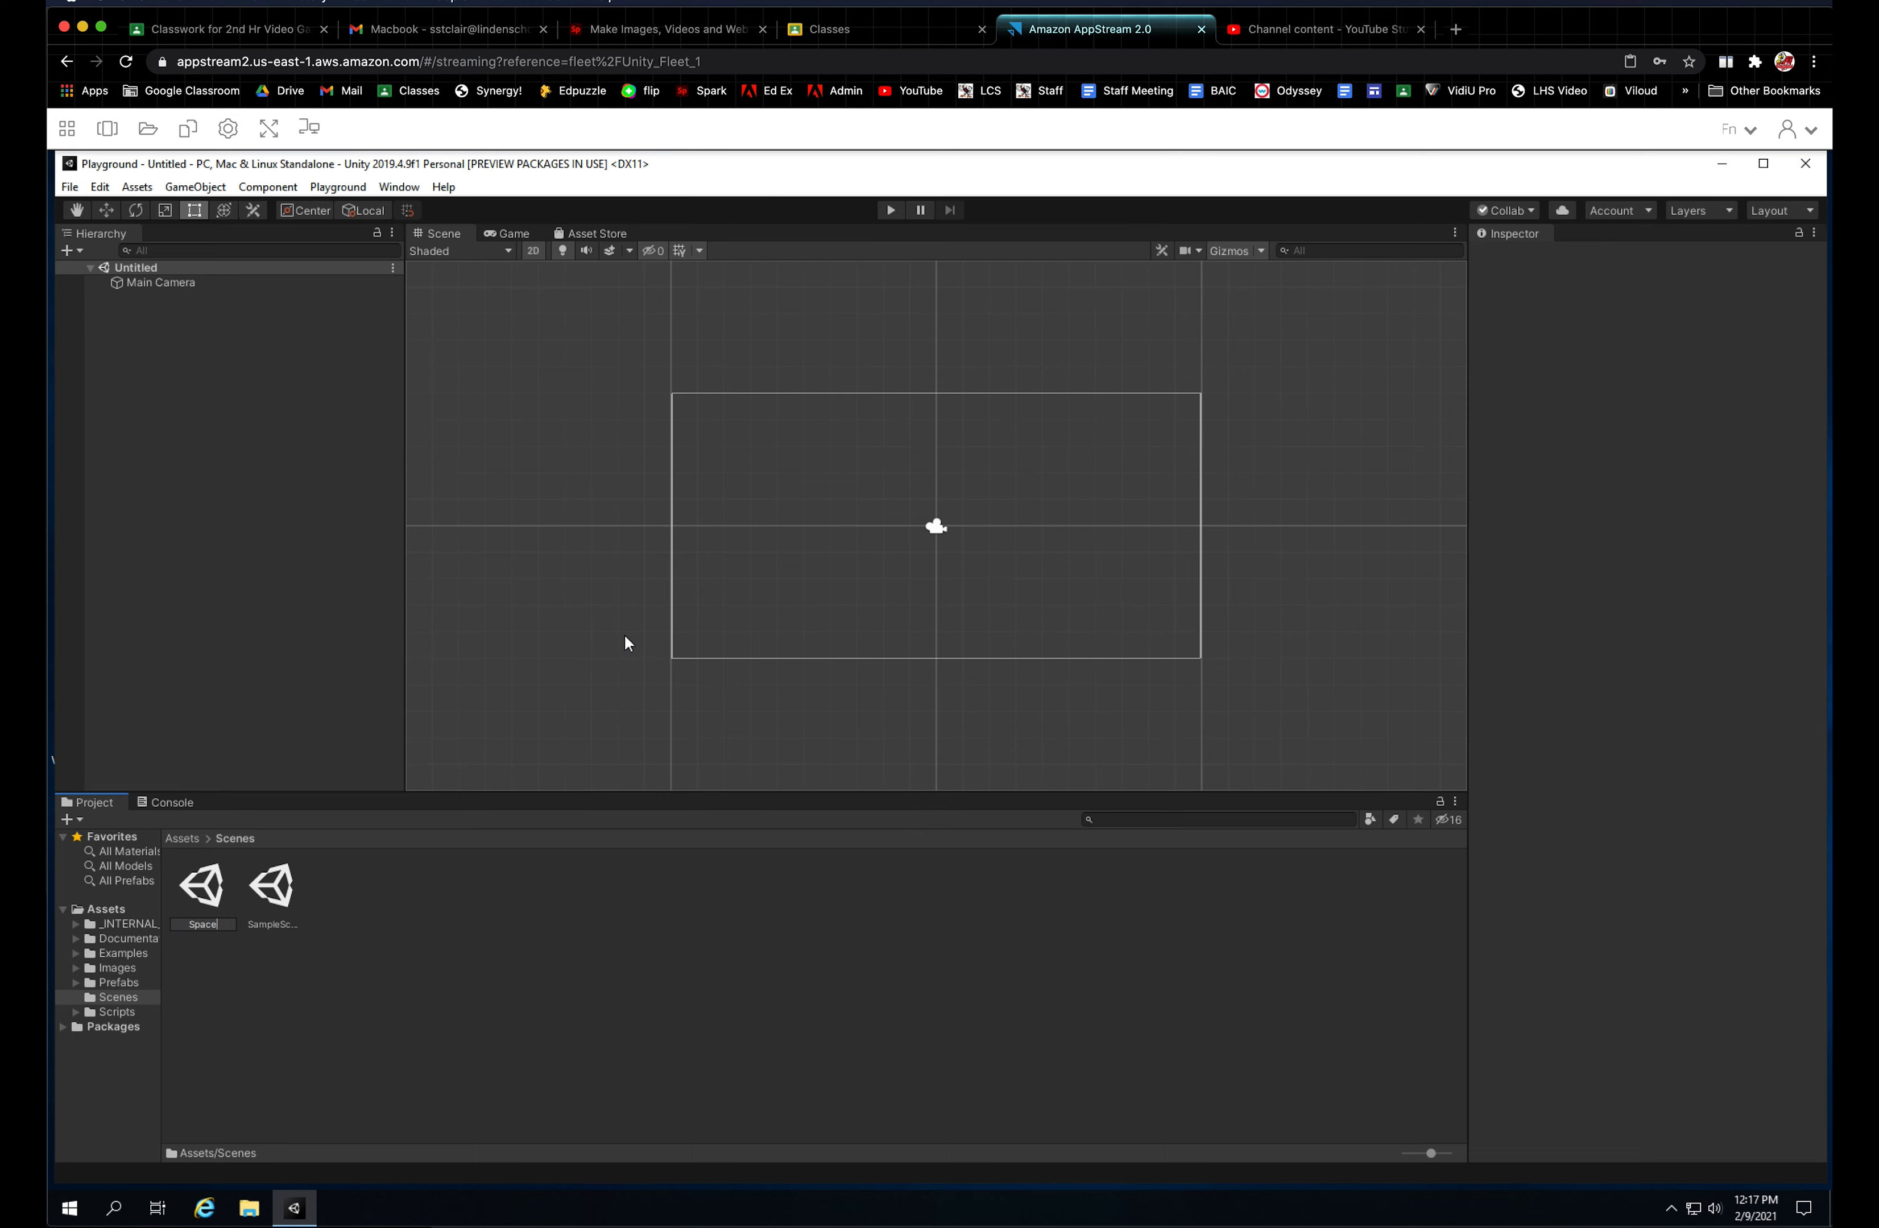
key(Return)
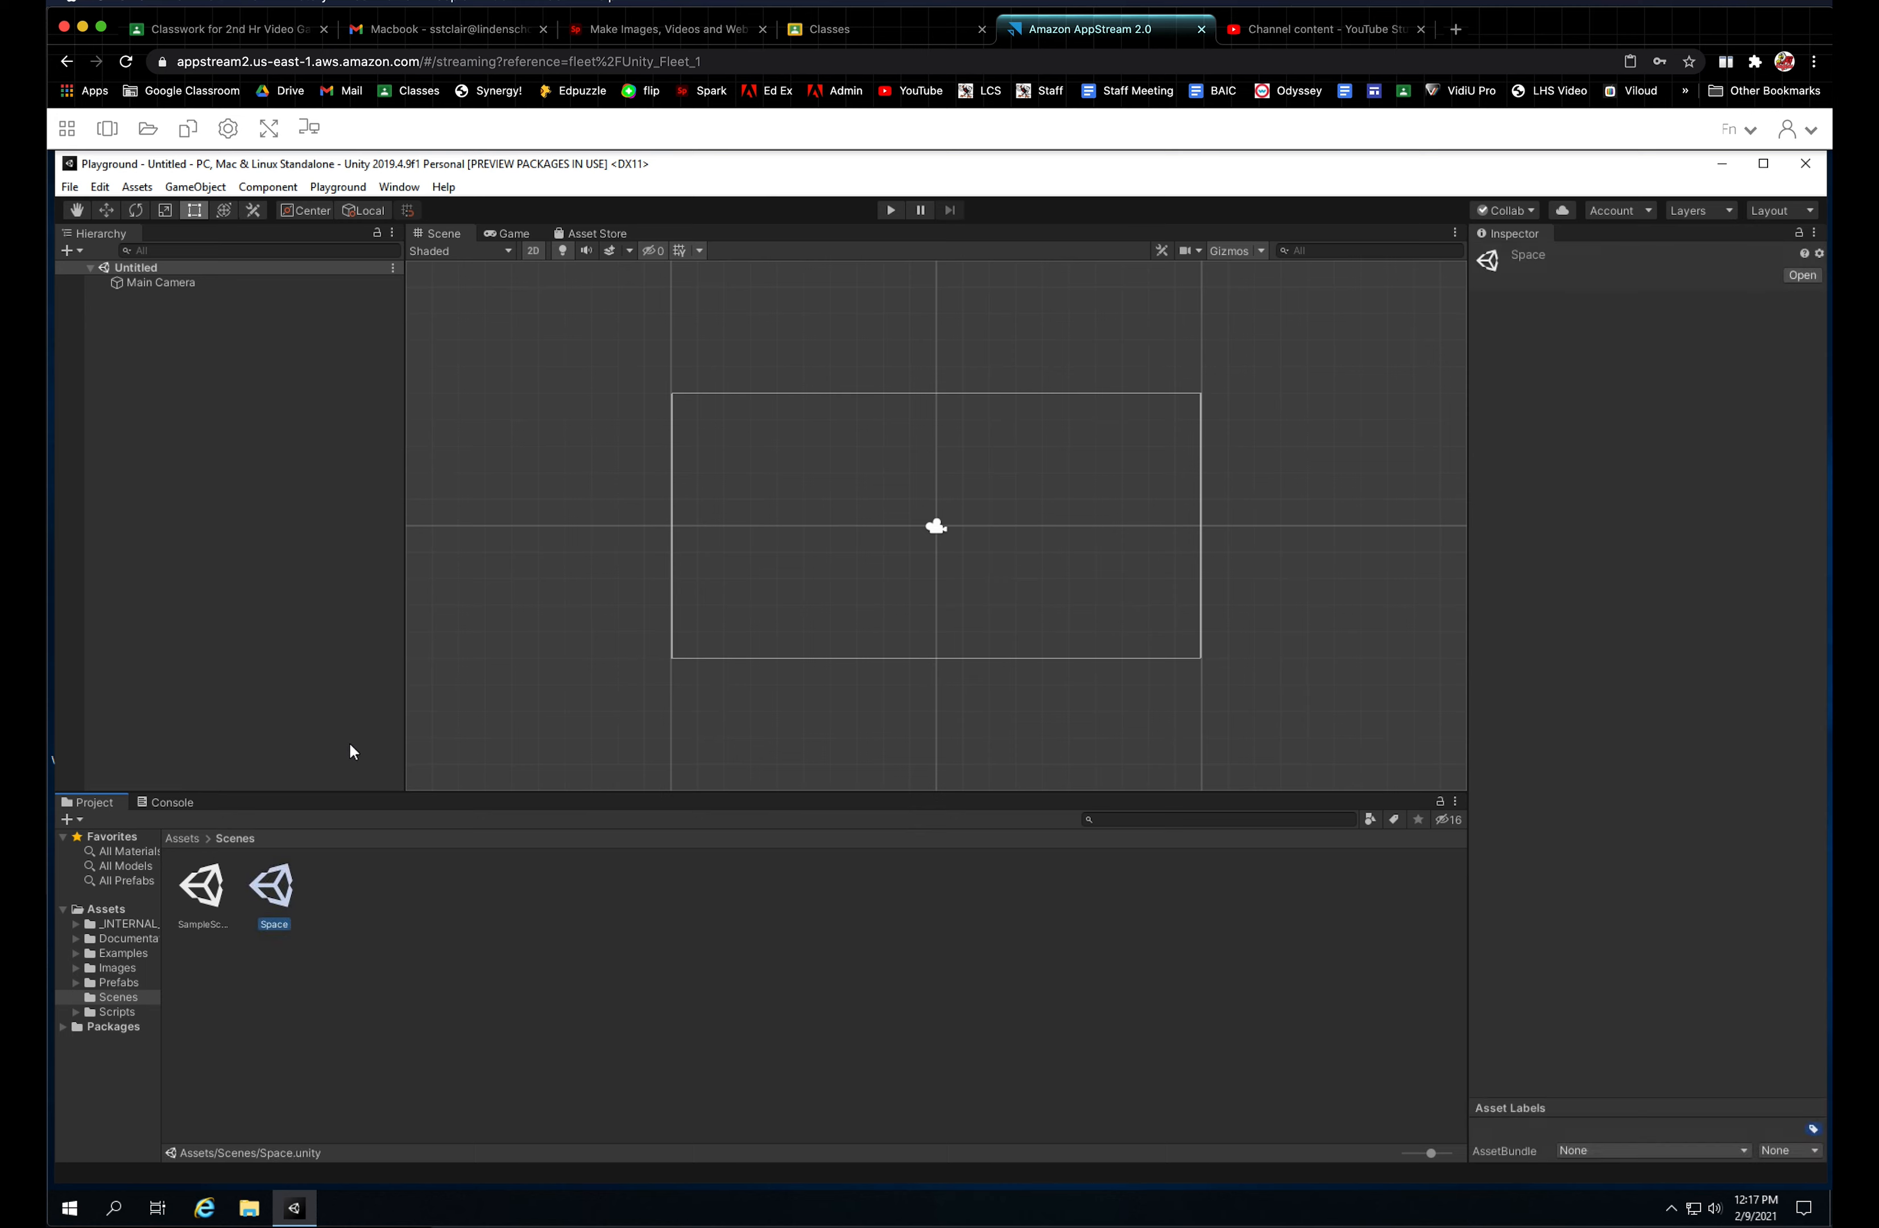
double_click(273, 885)
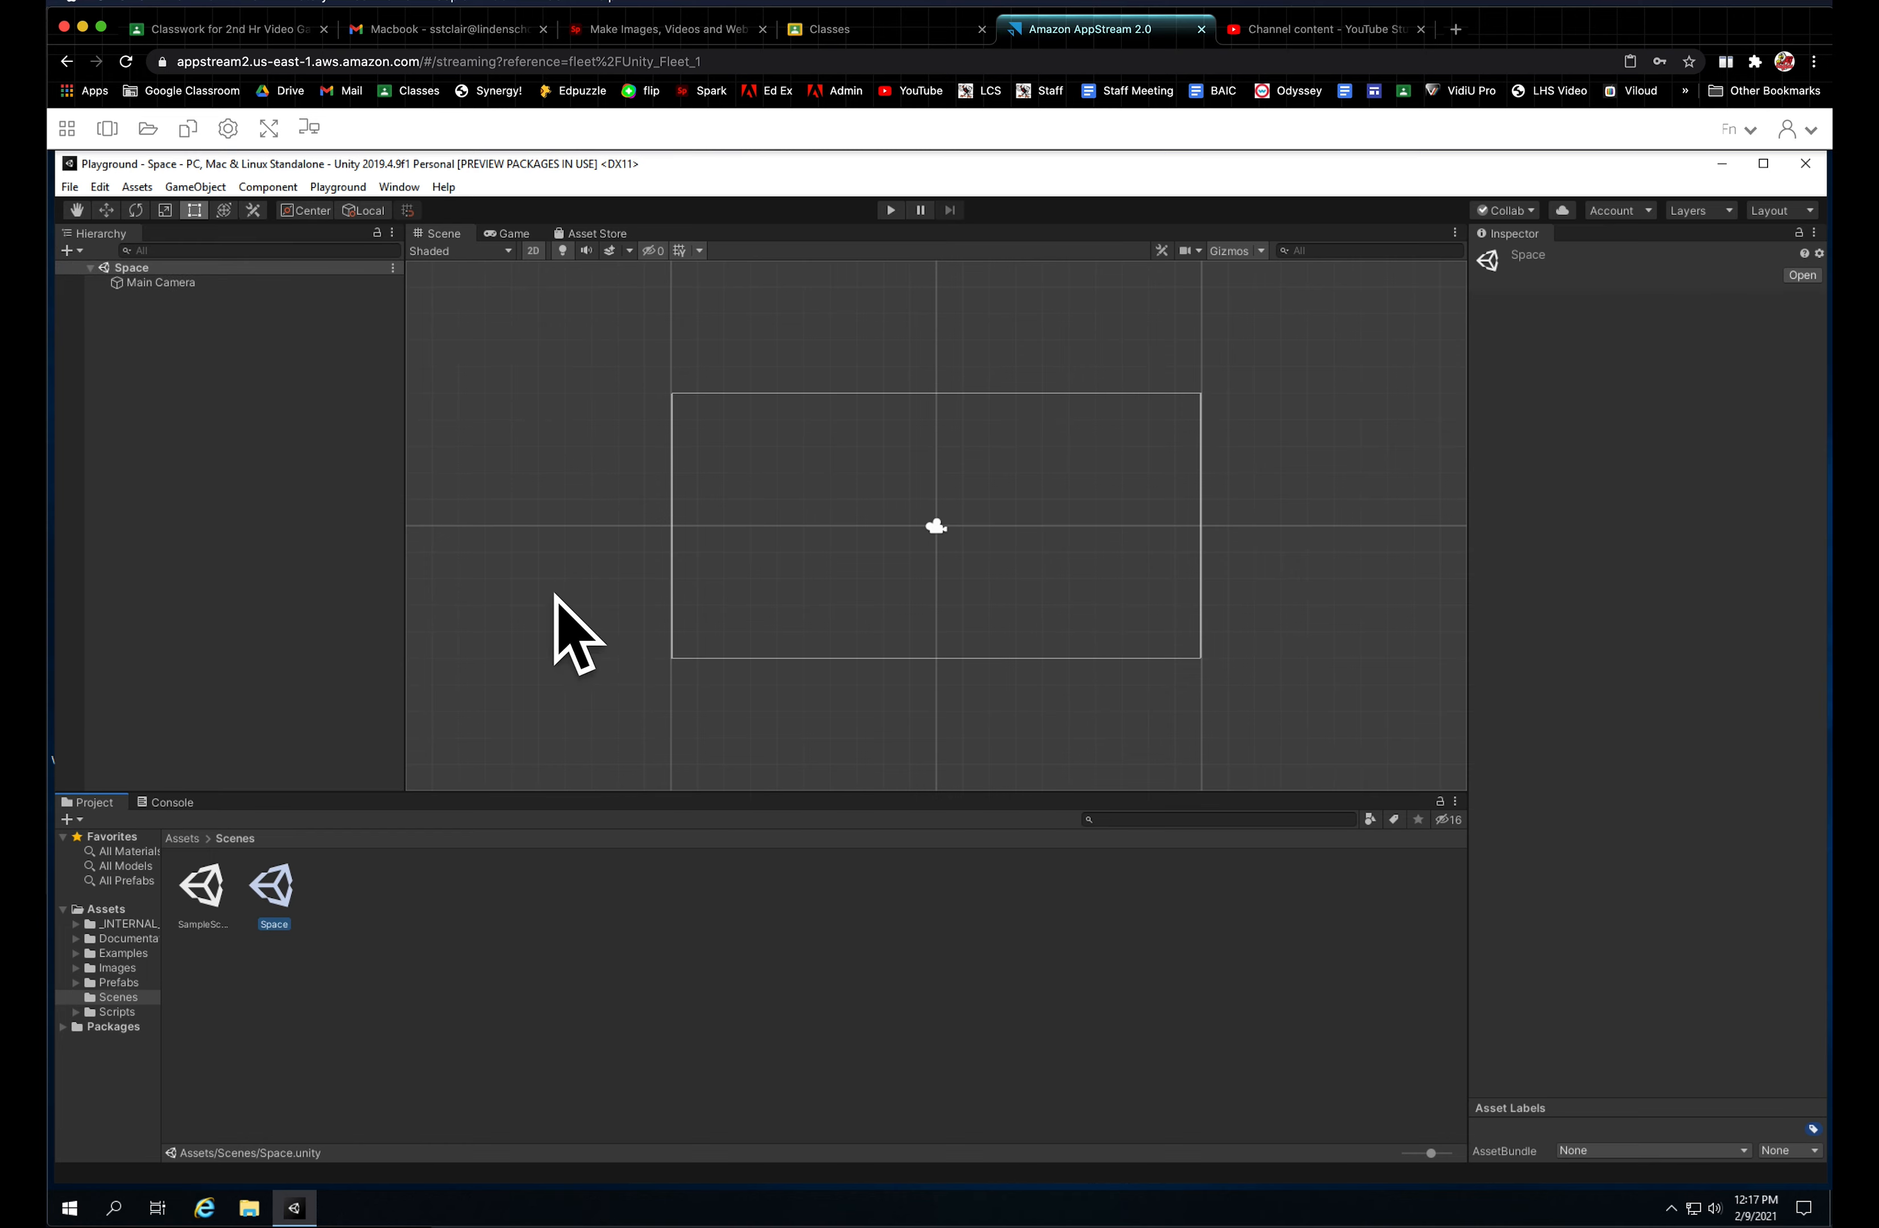
Step: Save the Playground project with the Space scene open
click(66, 187)
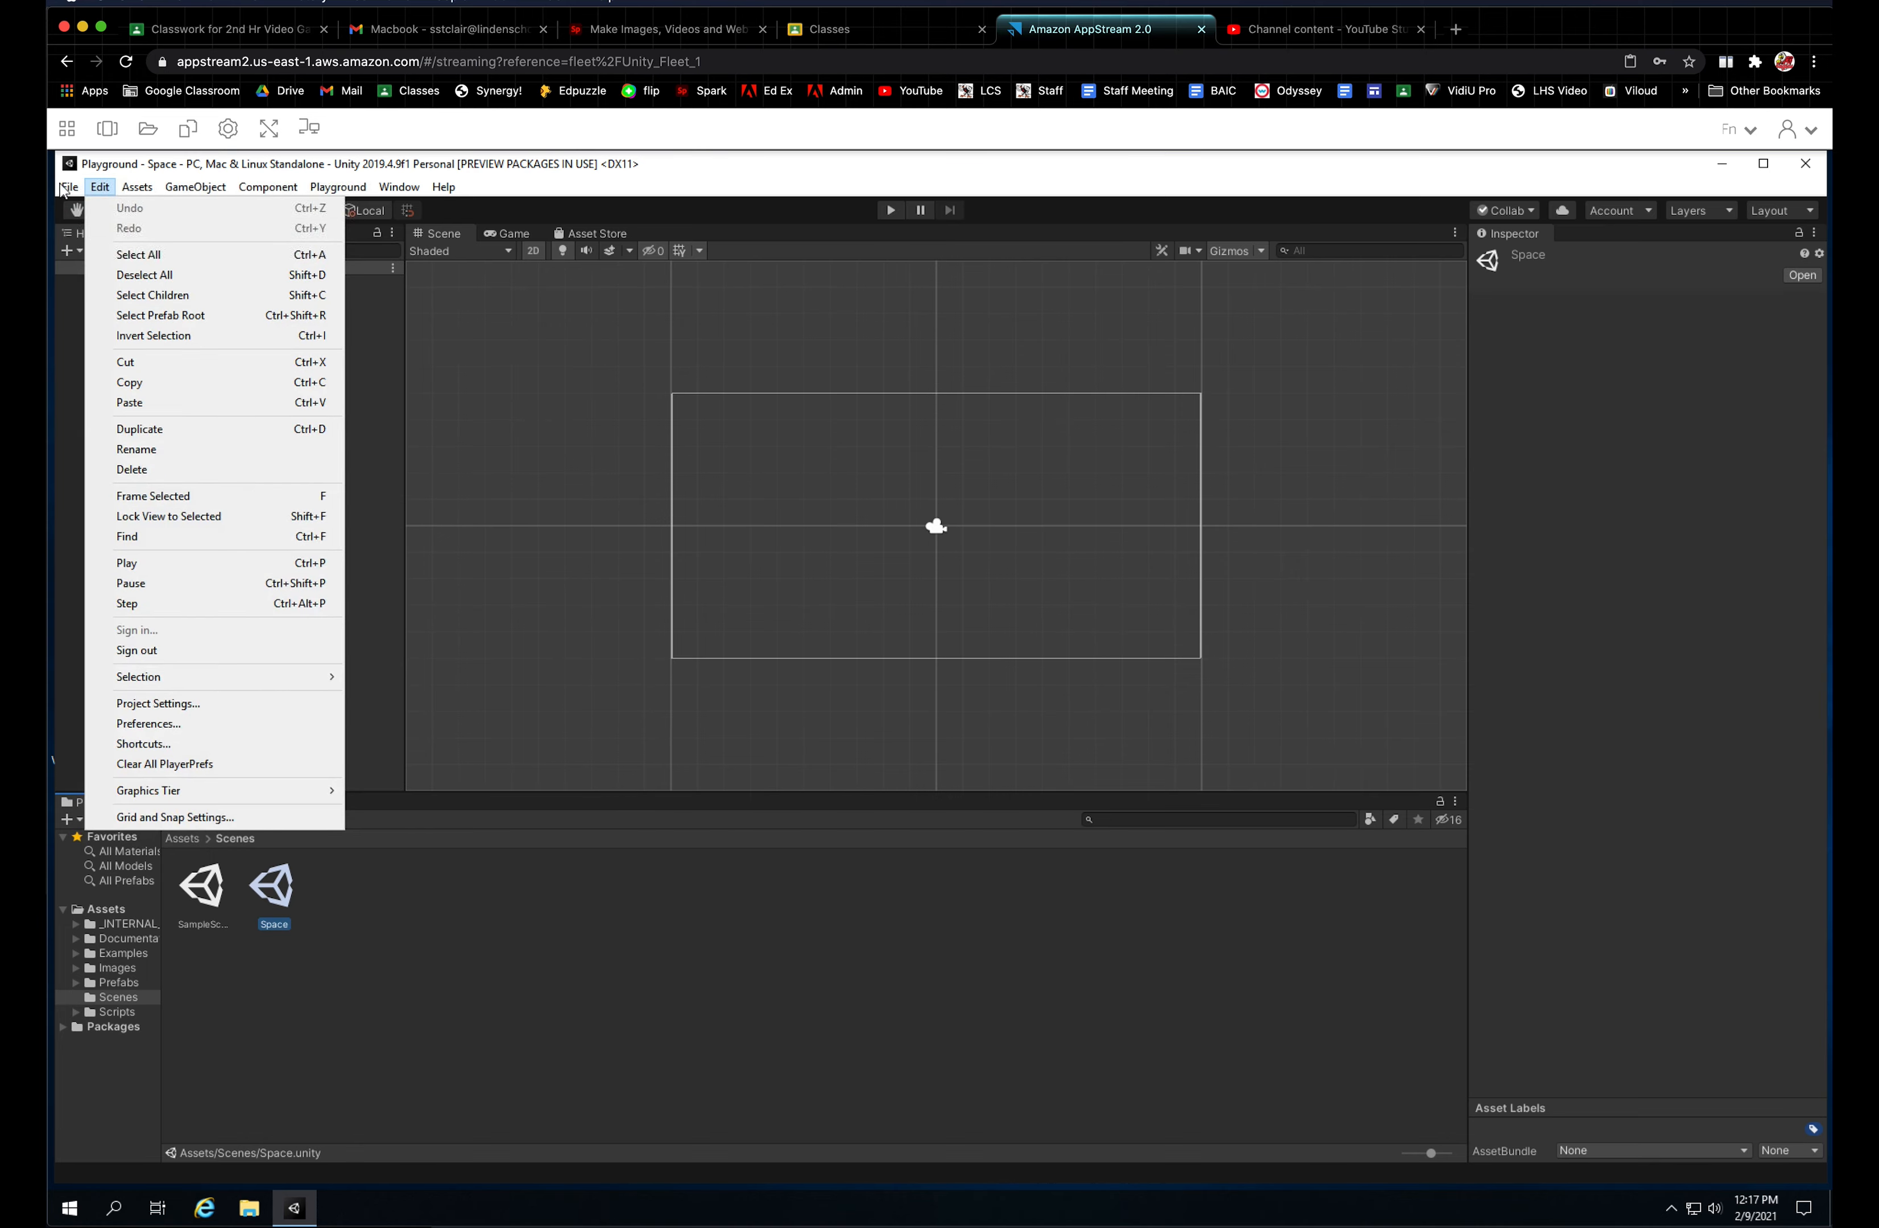
click(94, 260)
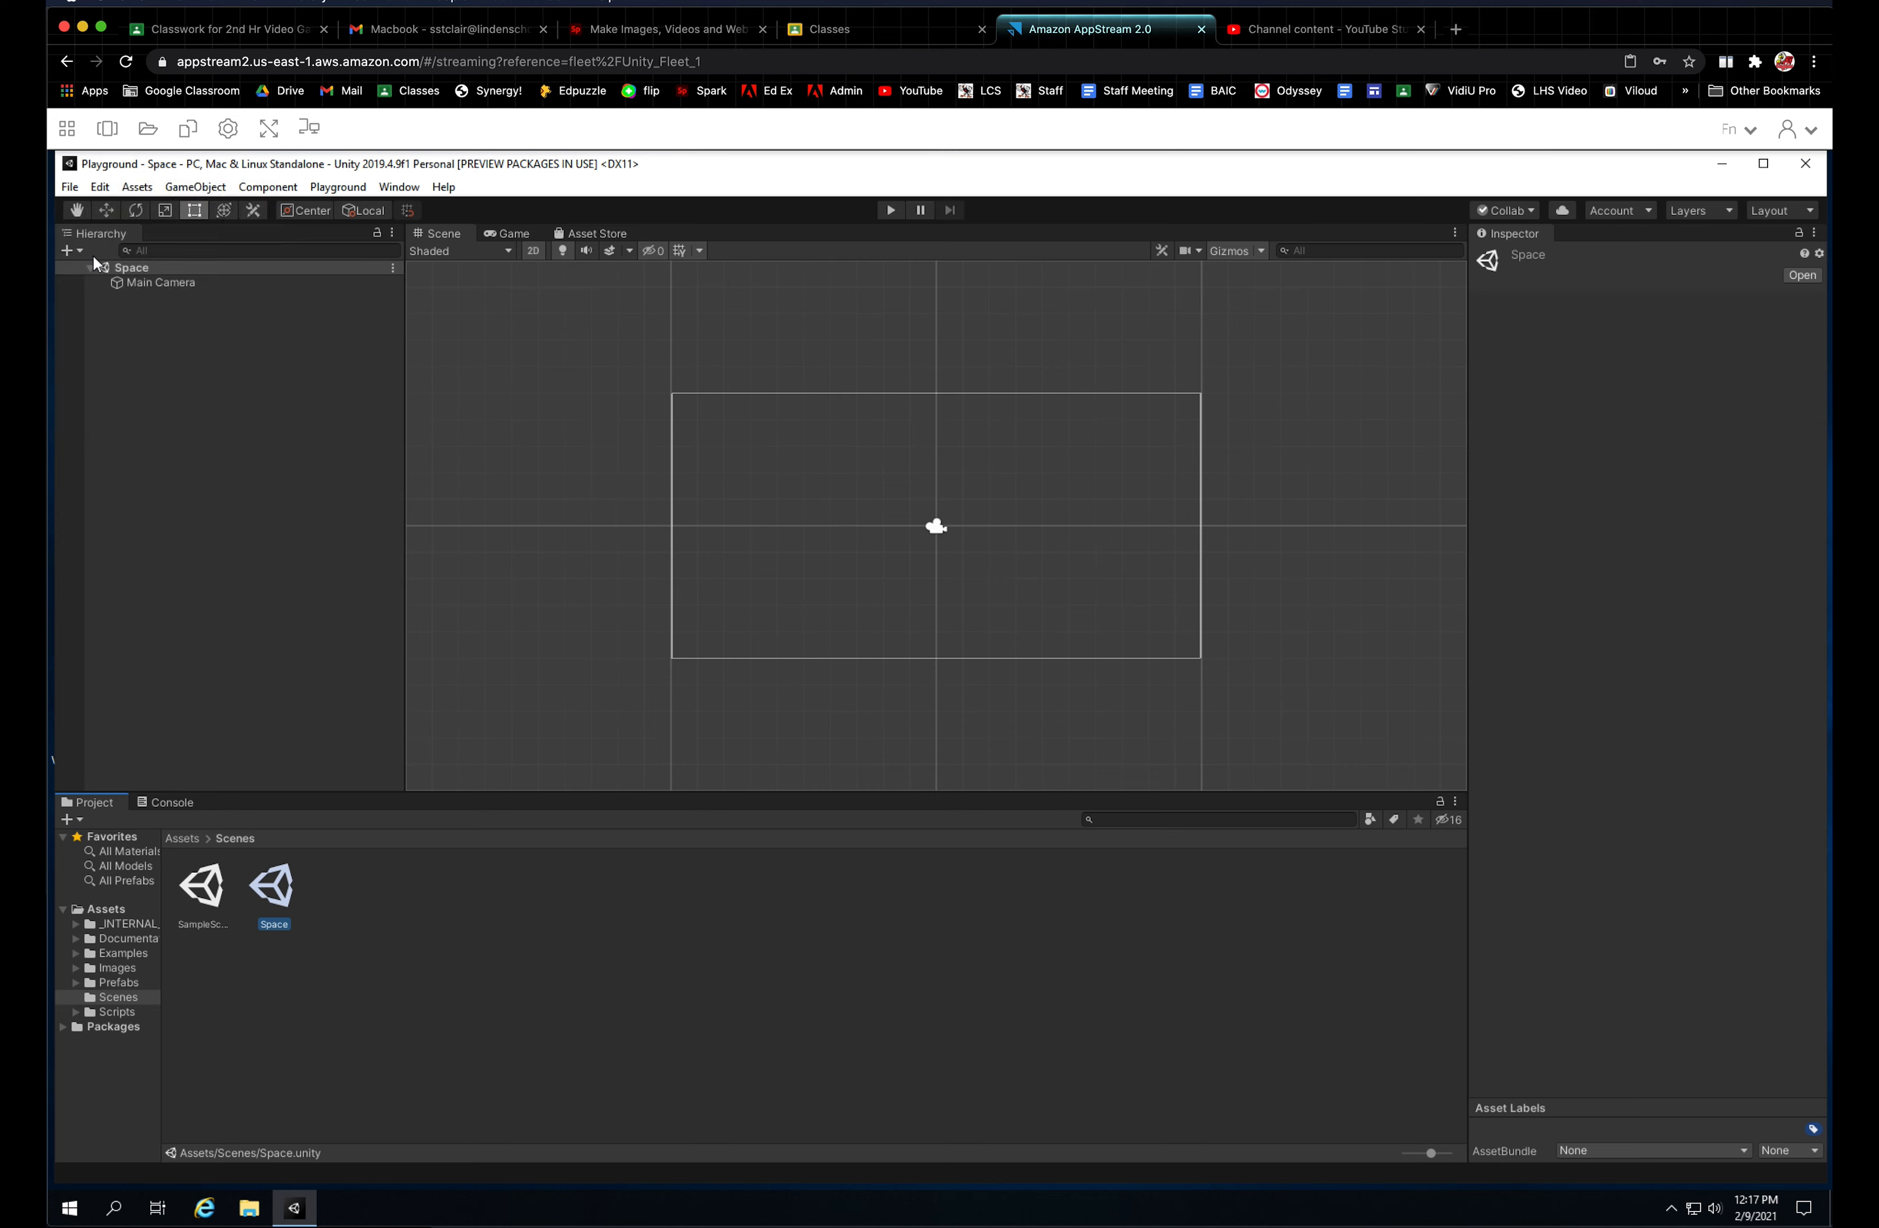
click(69, 188)
click(147, 345)
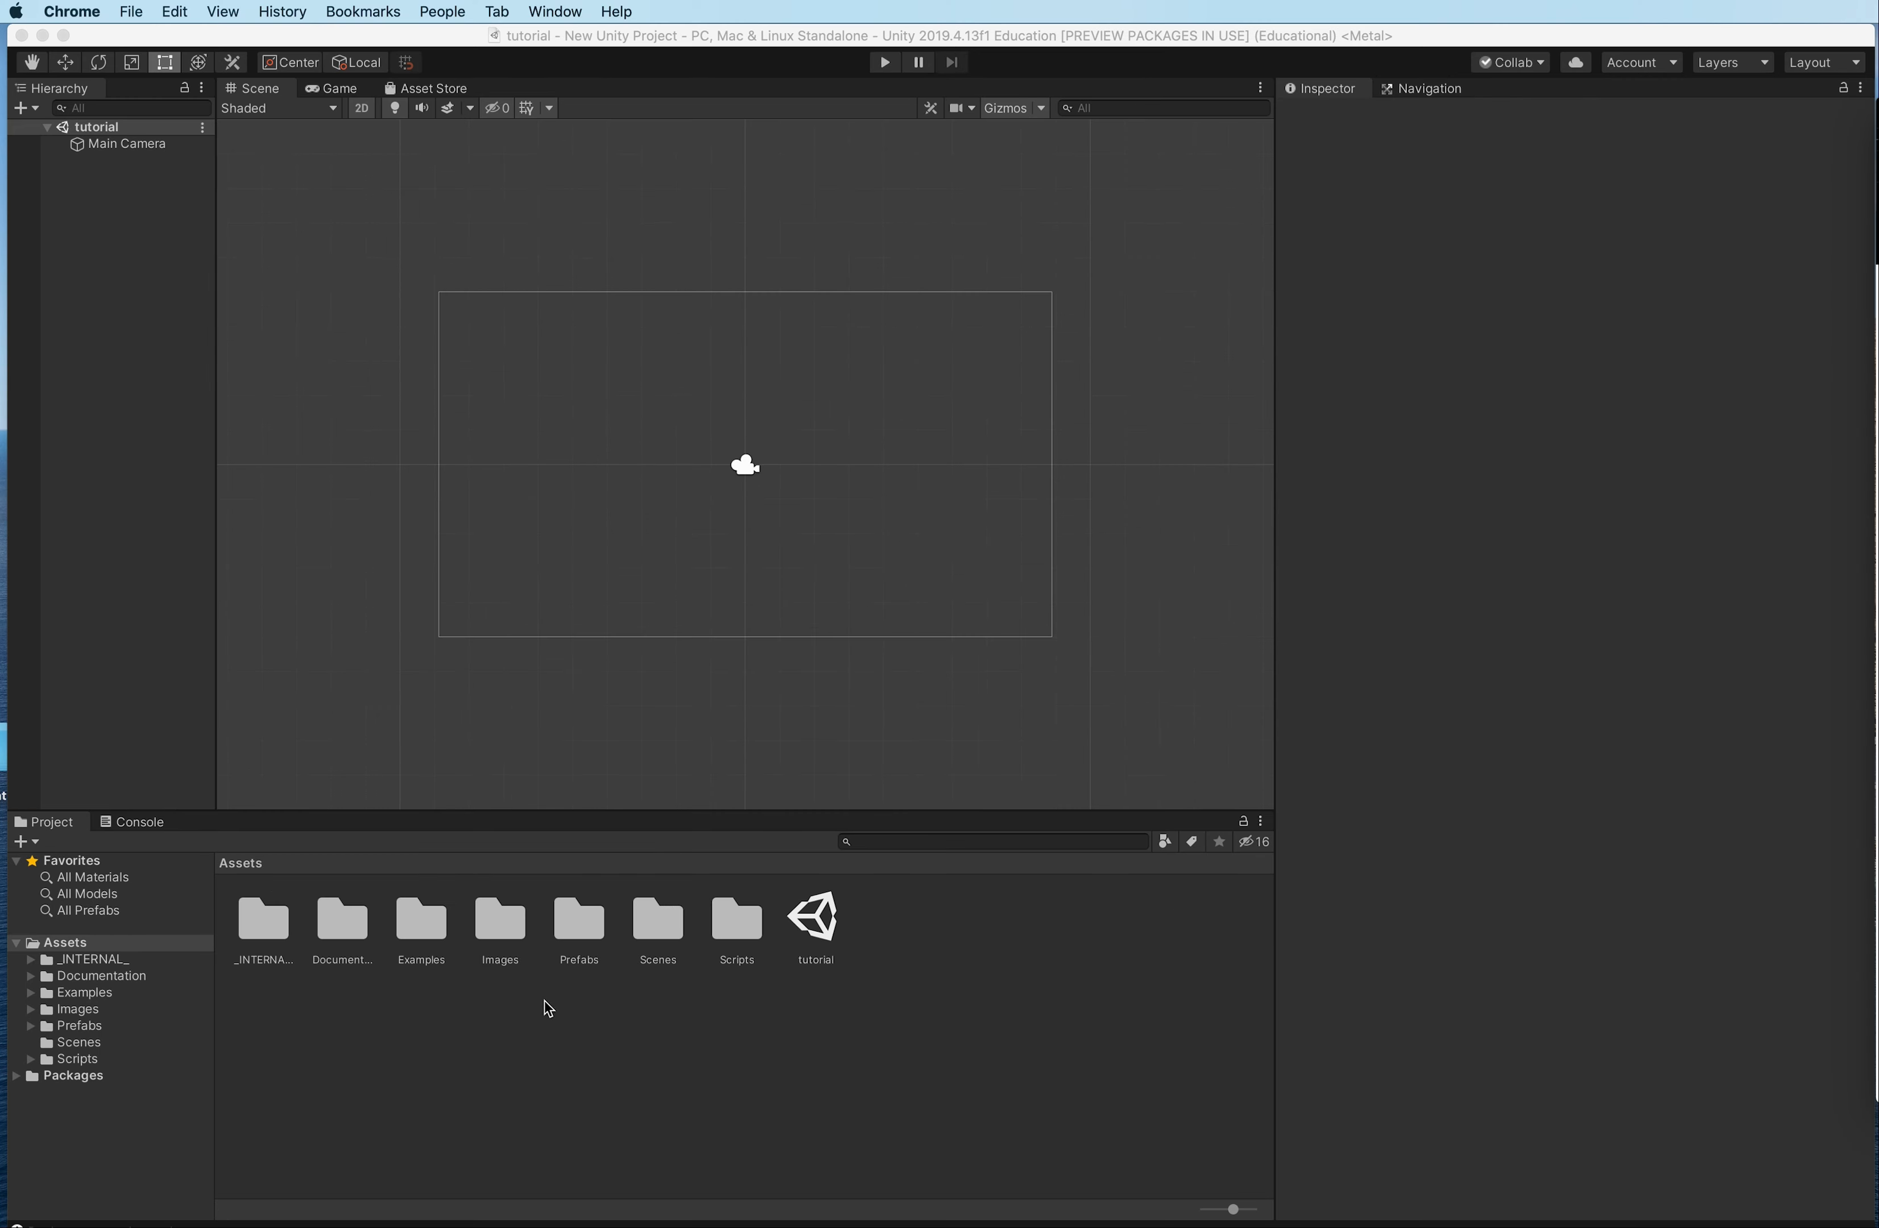
Step: Place the BG_Space sprite from the Images/Backgrounds folder near the centre of the scene
click(94, 1009)
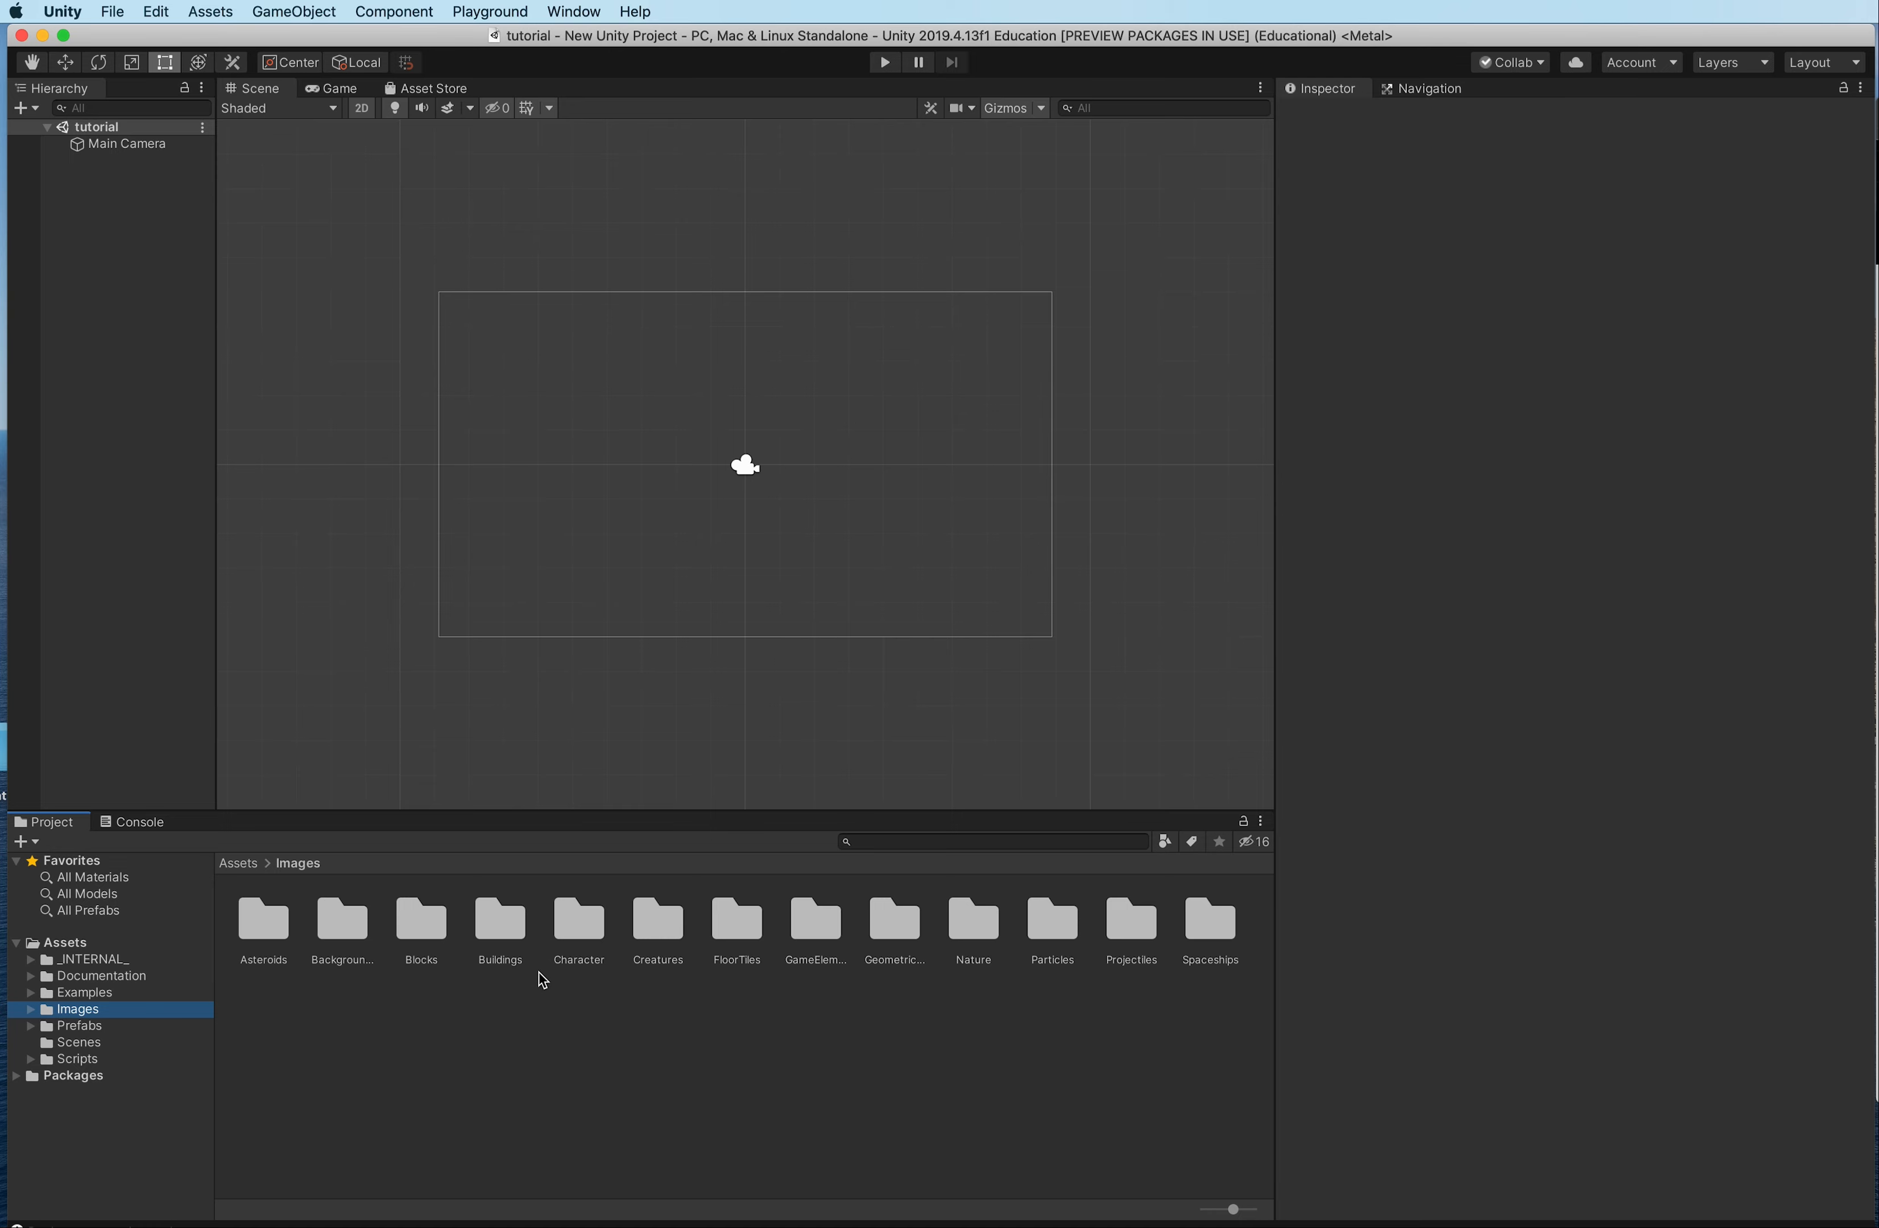
click(323, 928)
double_click(322, 928)
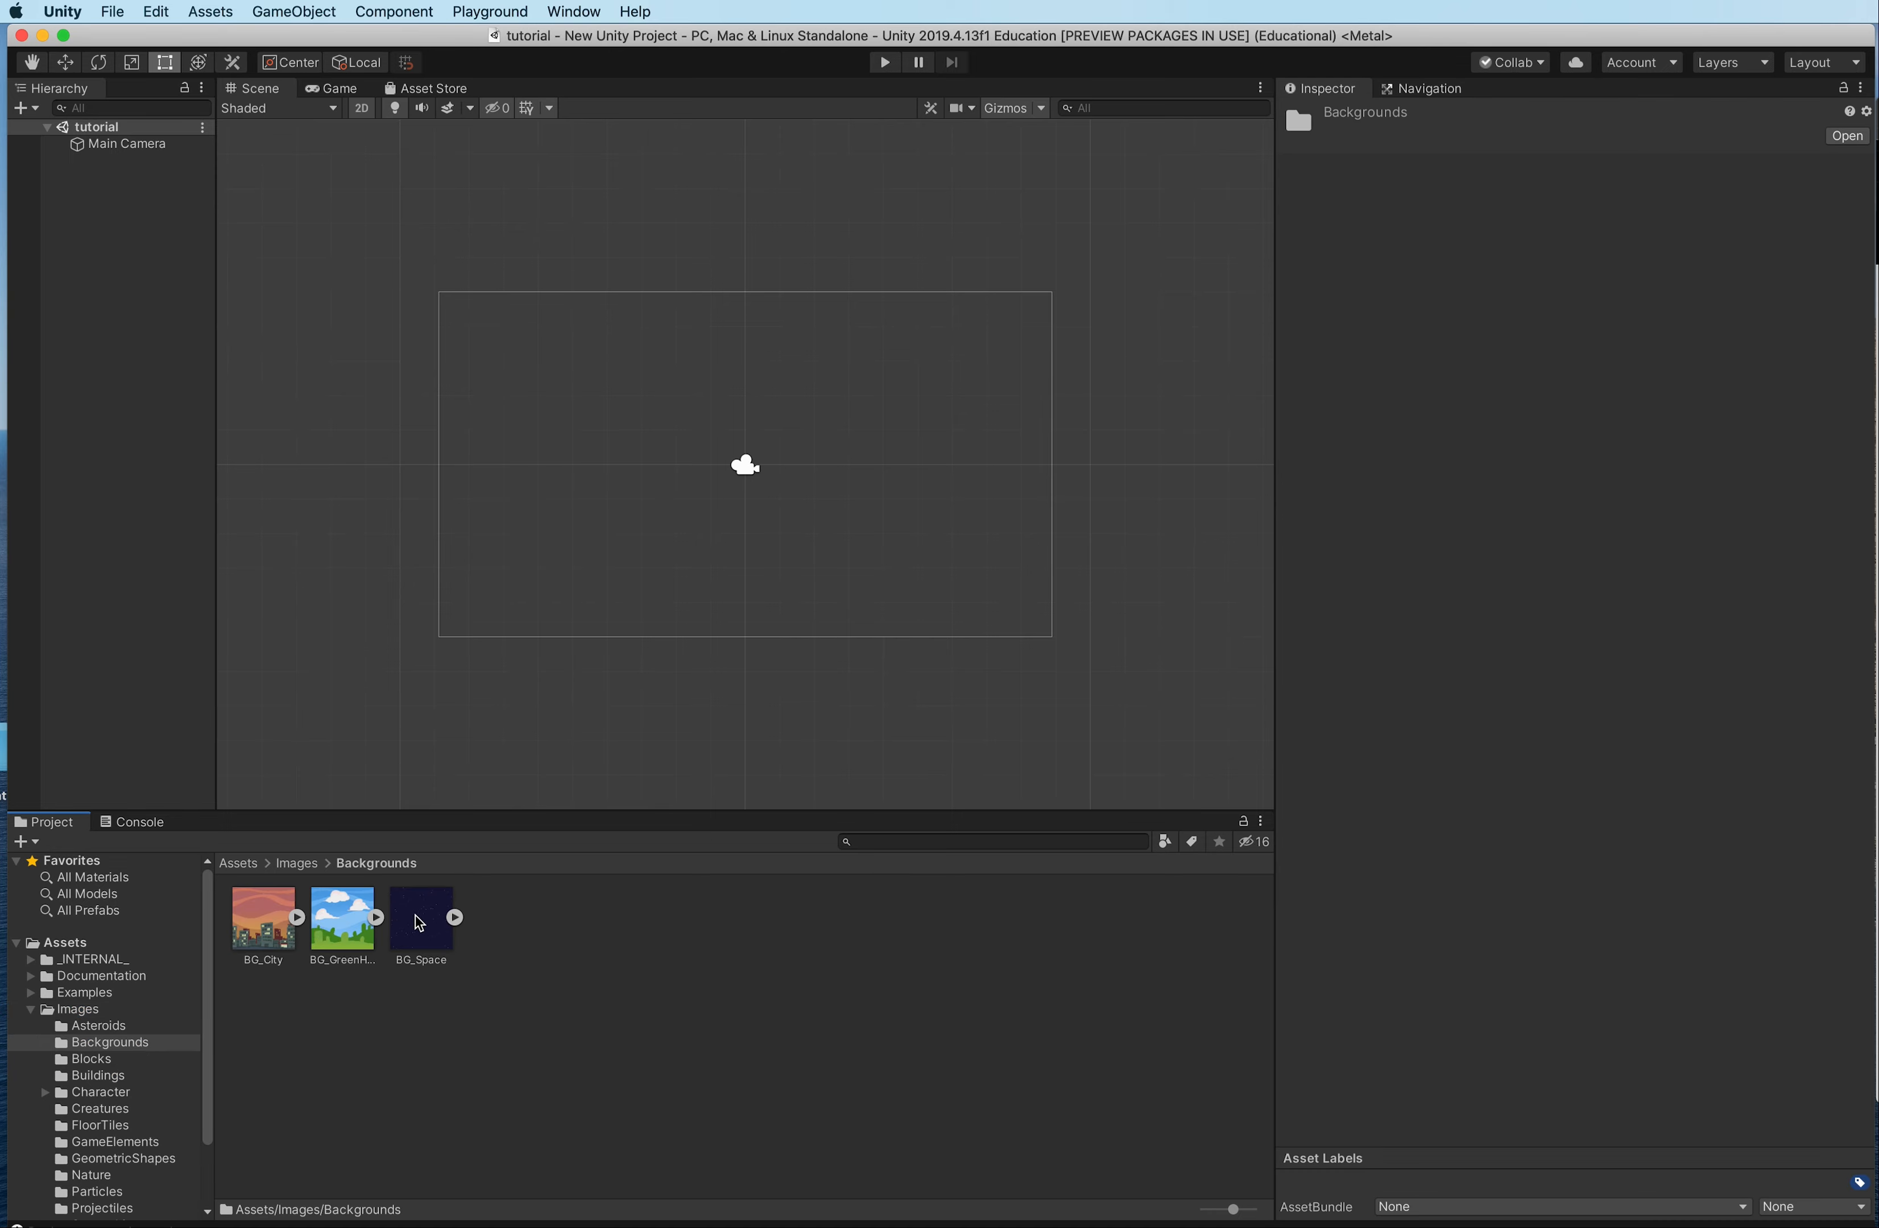
drag(428, 933, 722, 472)
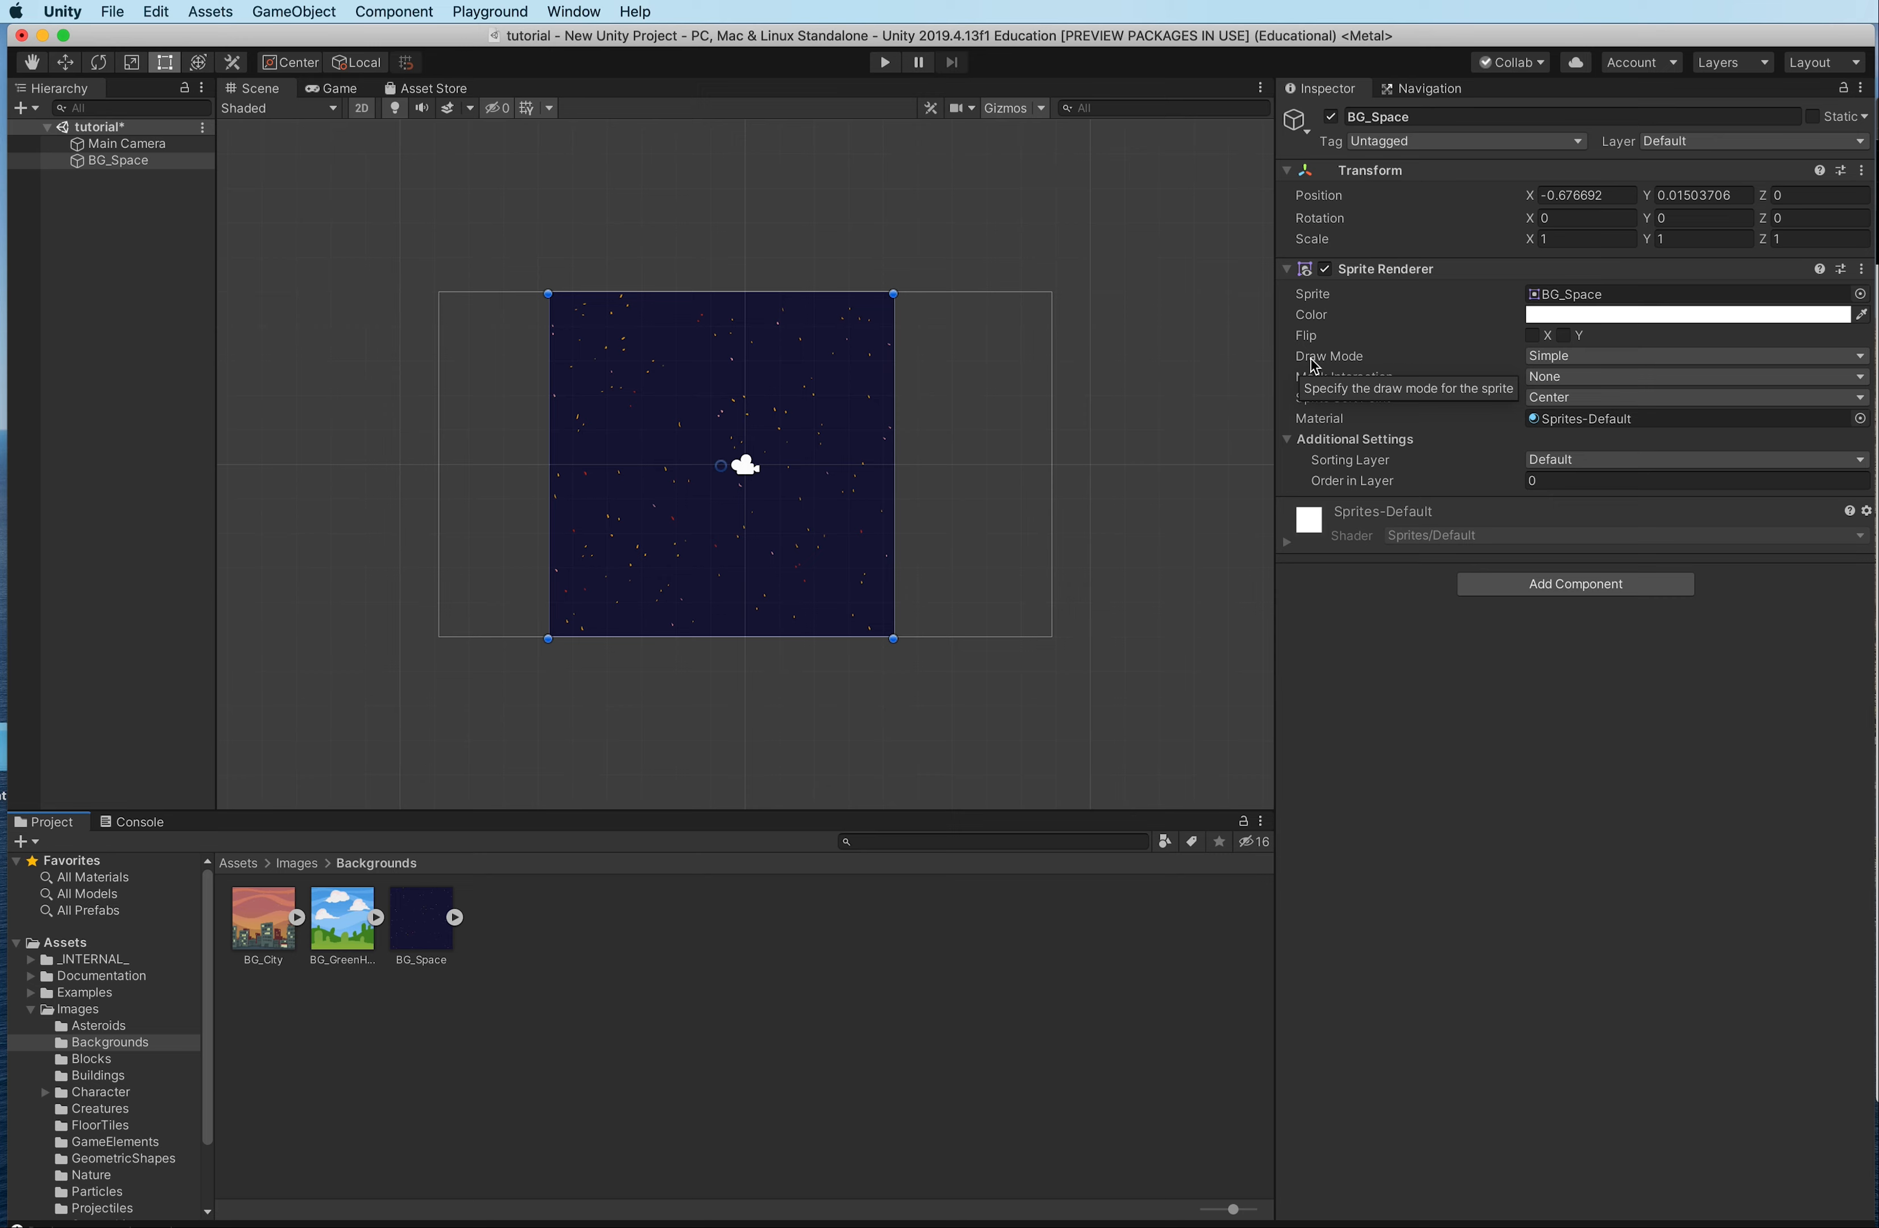
Step: Set the BG_Space sprite's Draw Mode to Tiled and its Sorting Layer to Background
click(1562, 358)
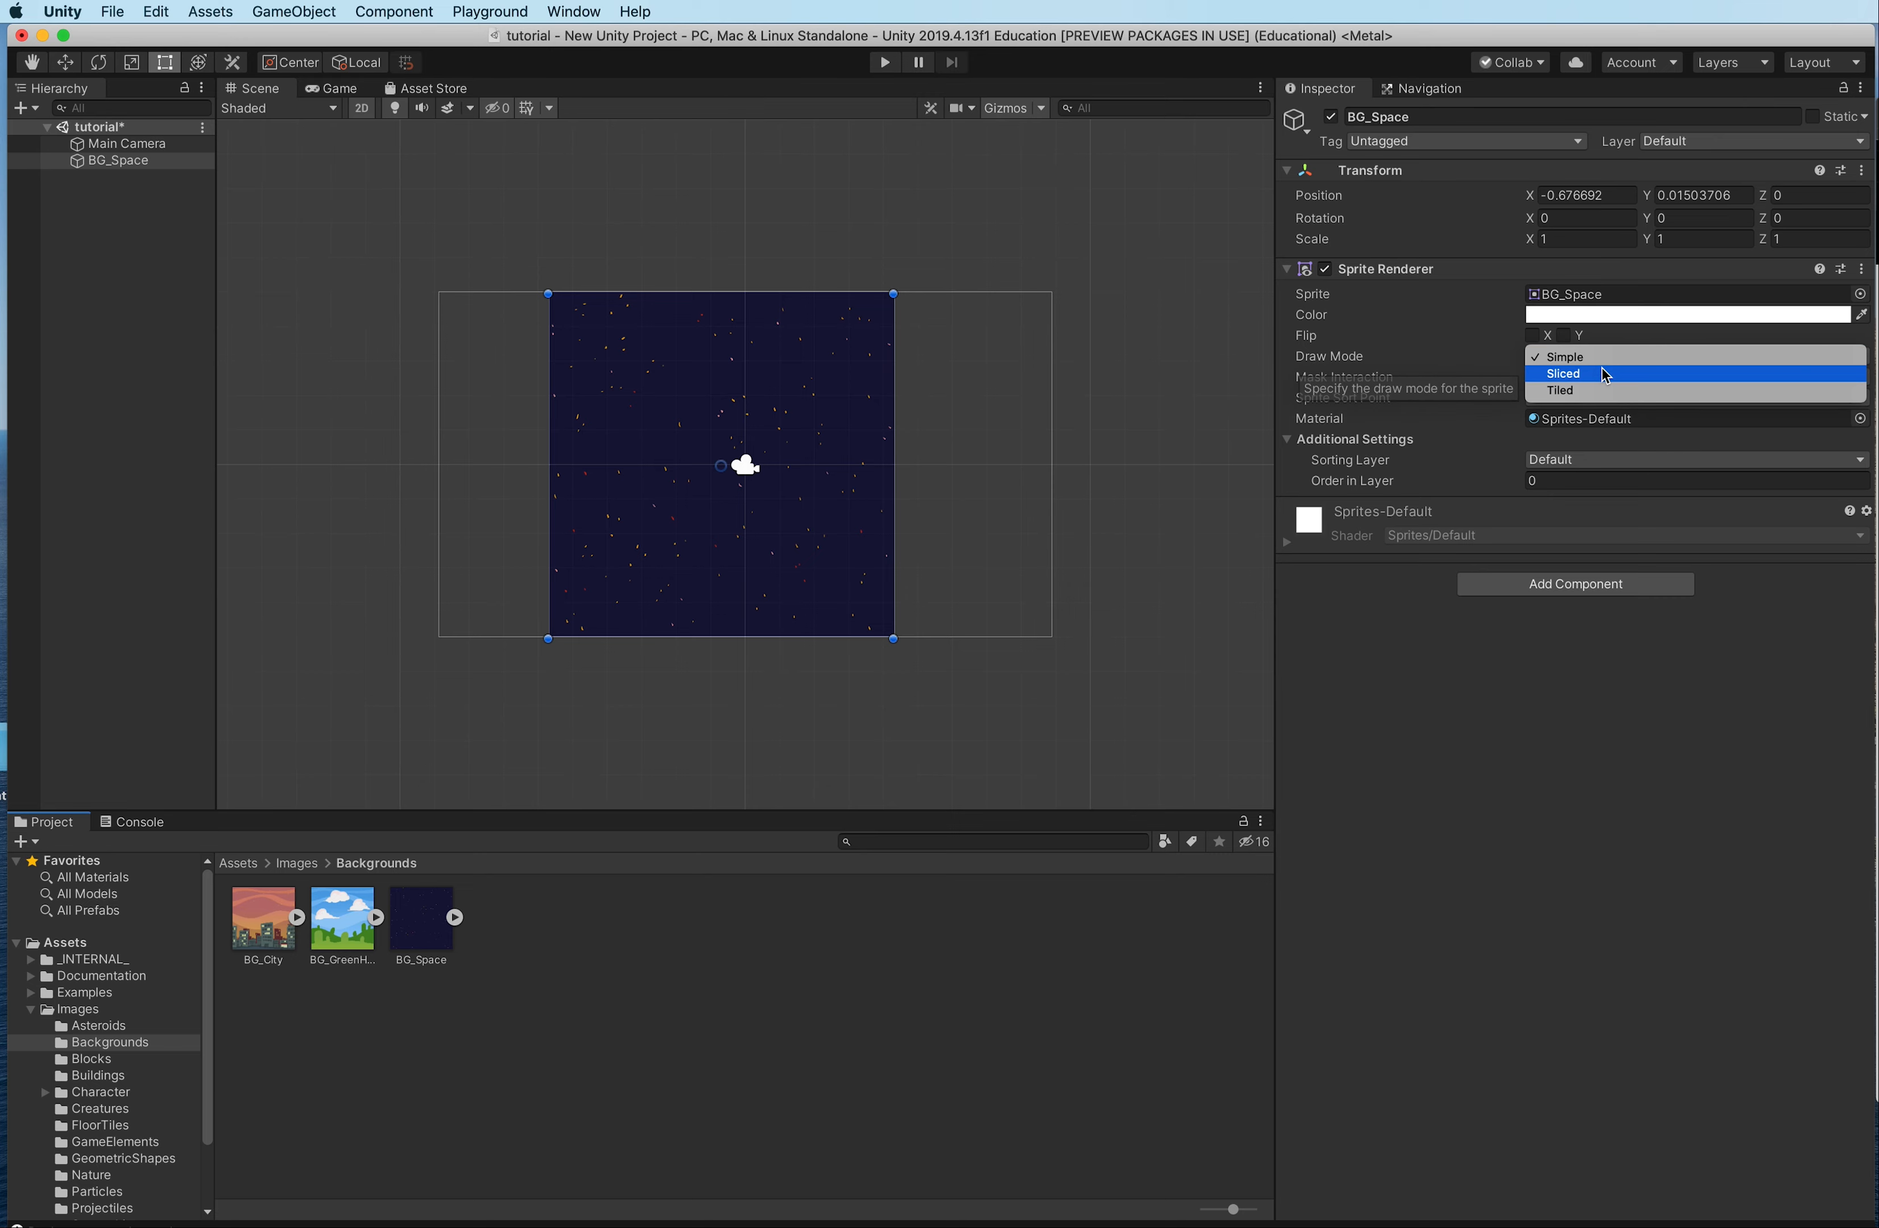
click(1576, 393)
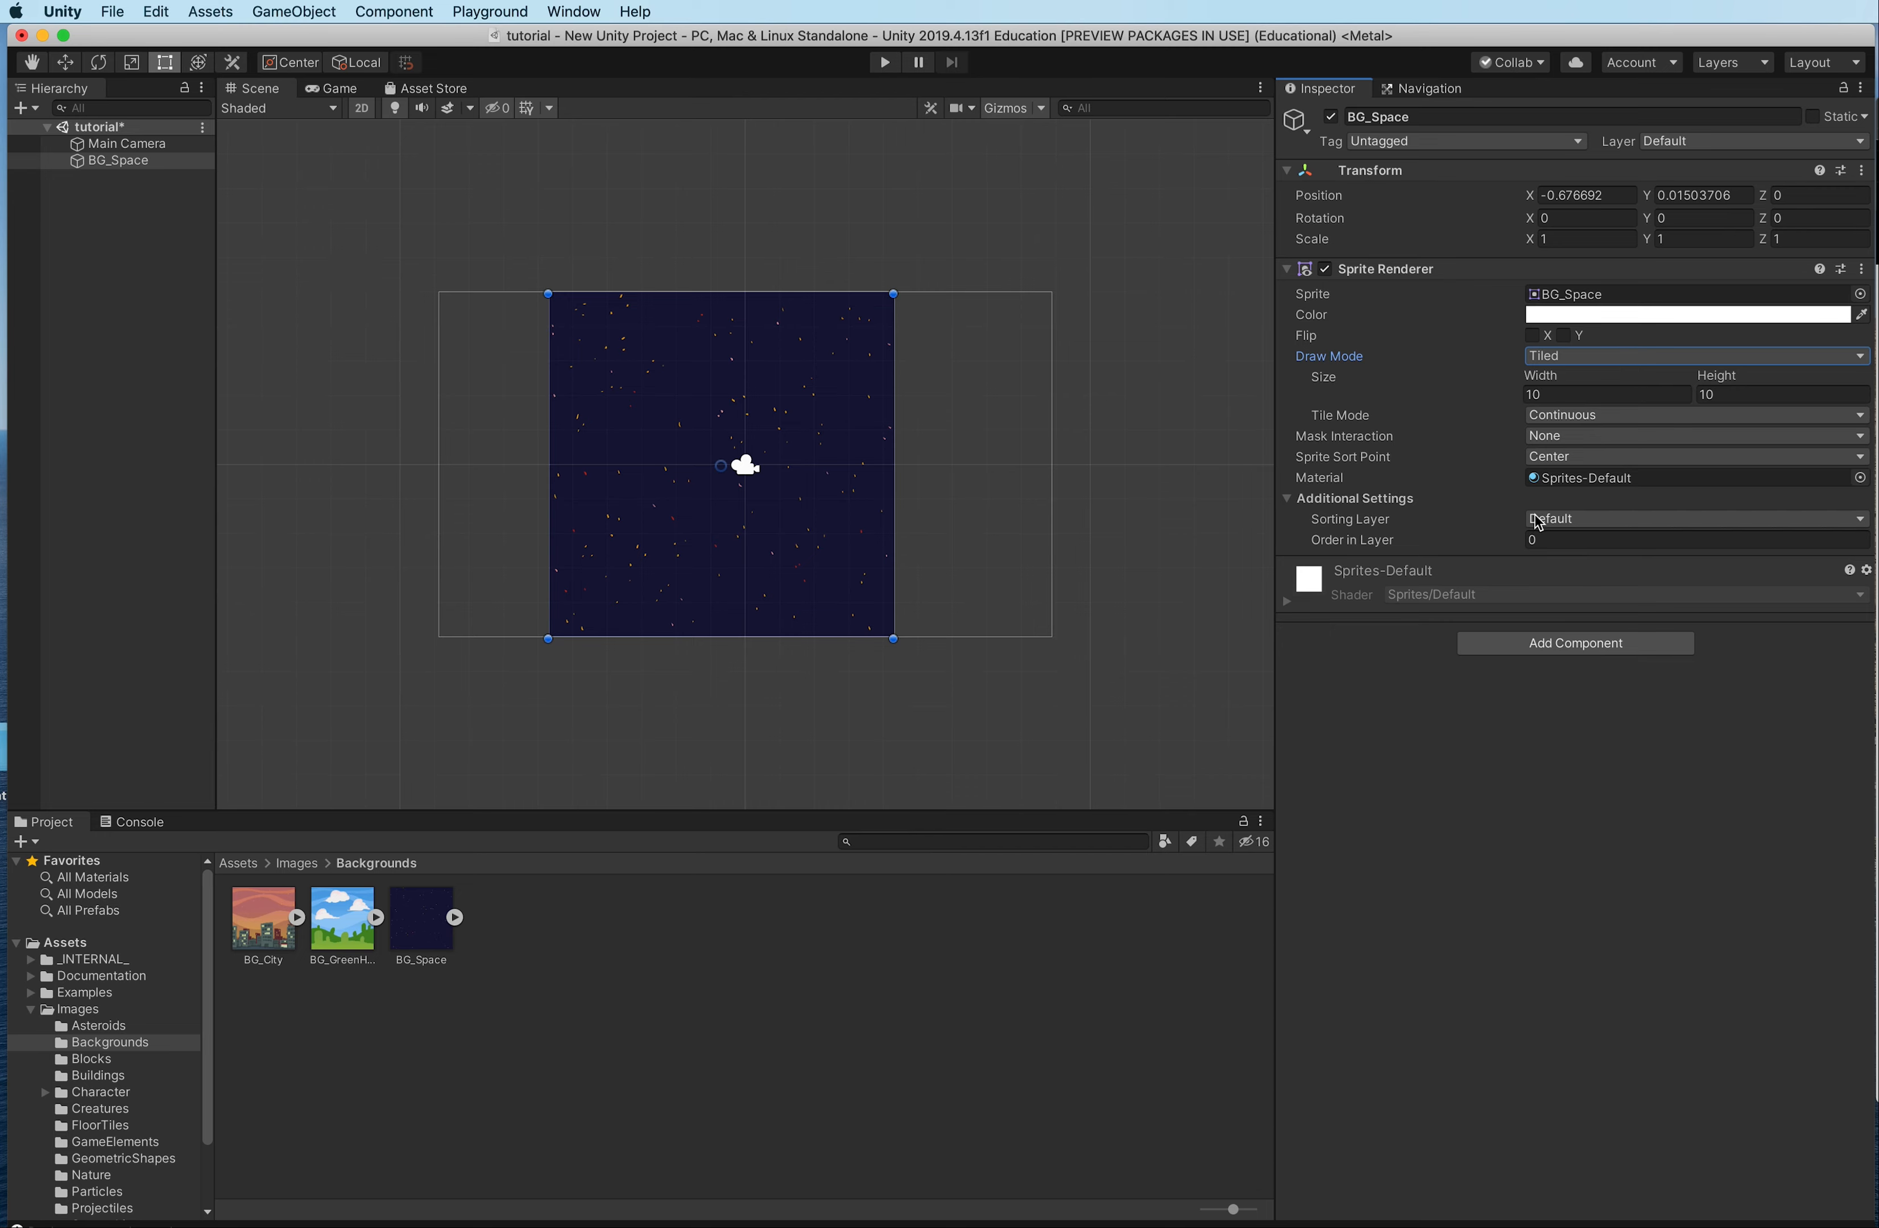
click(1569, 523)
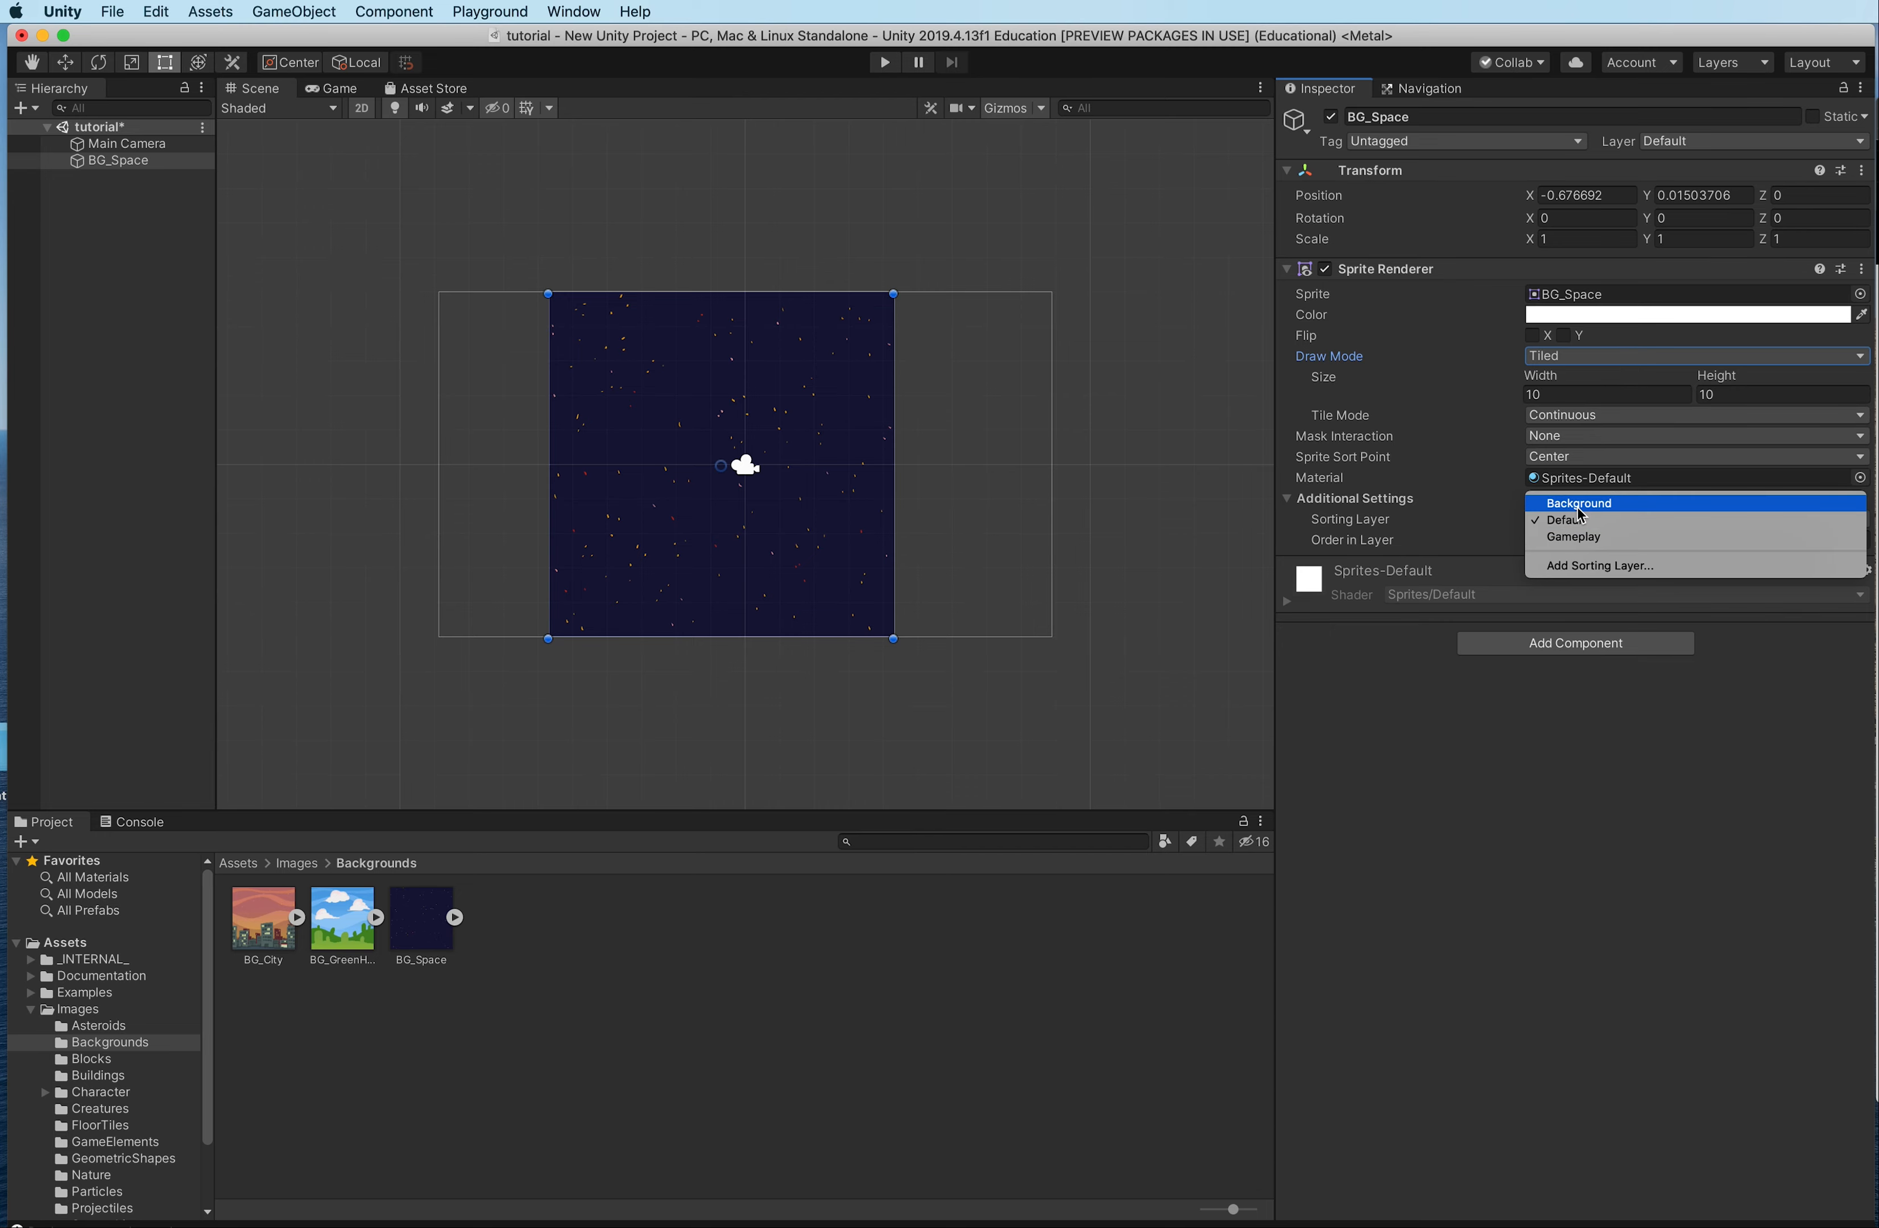
click(1577, 506)
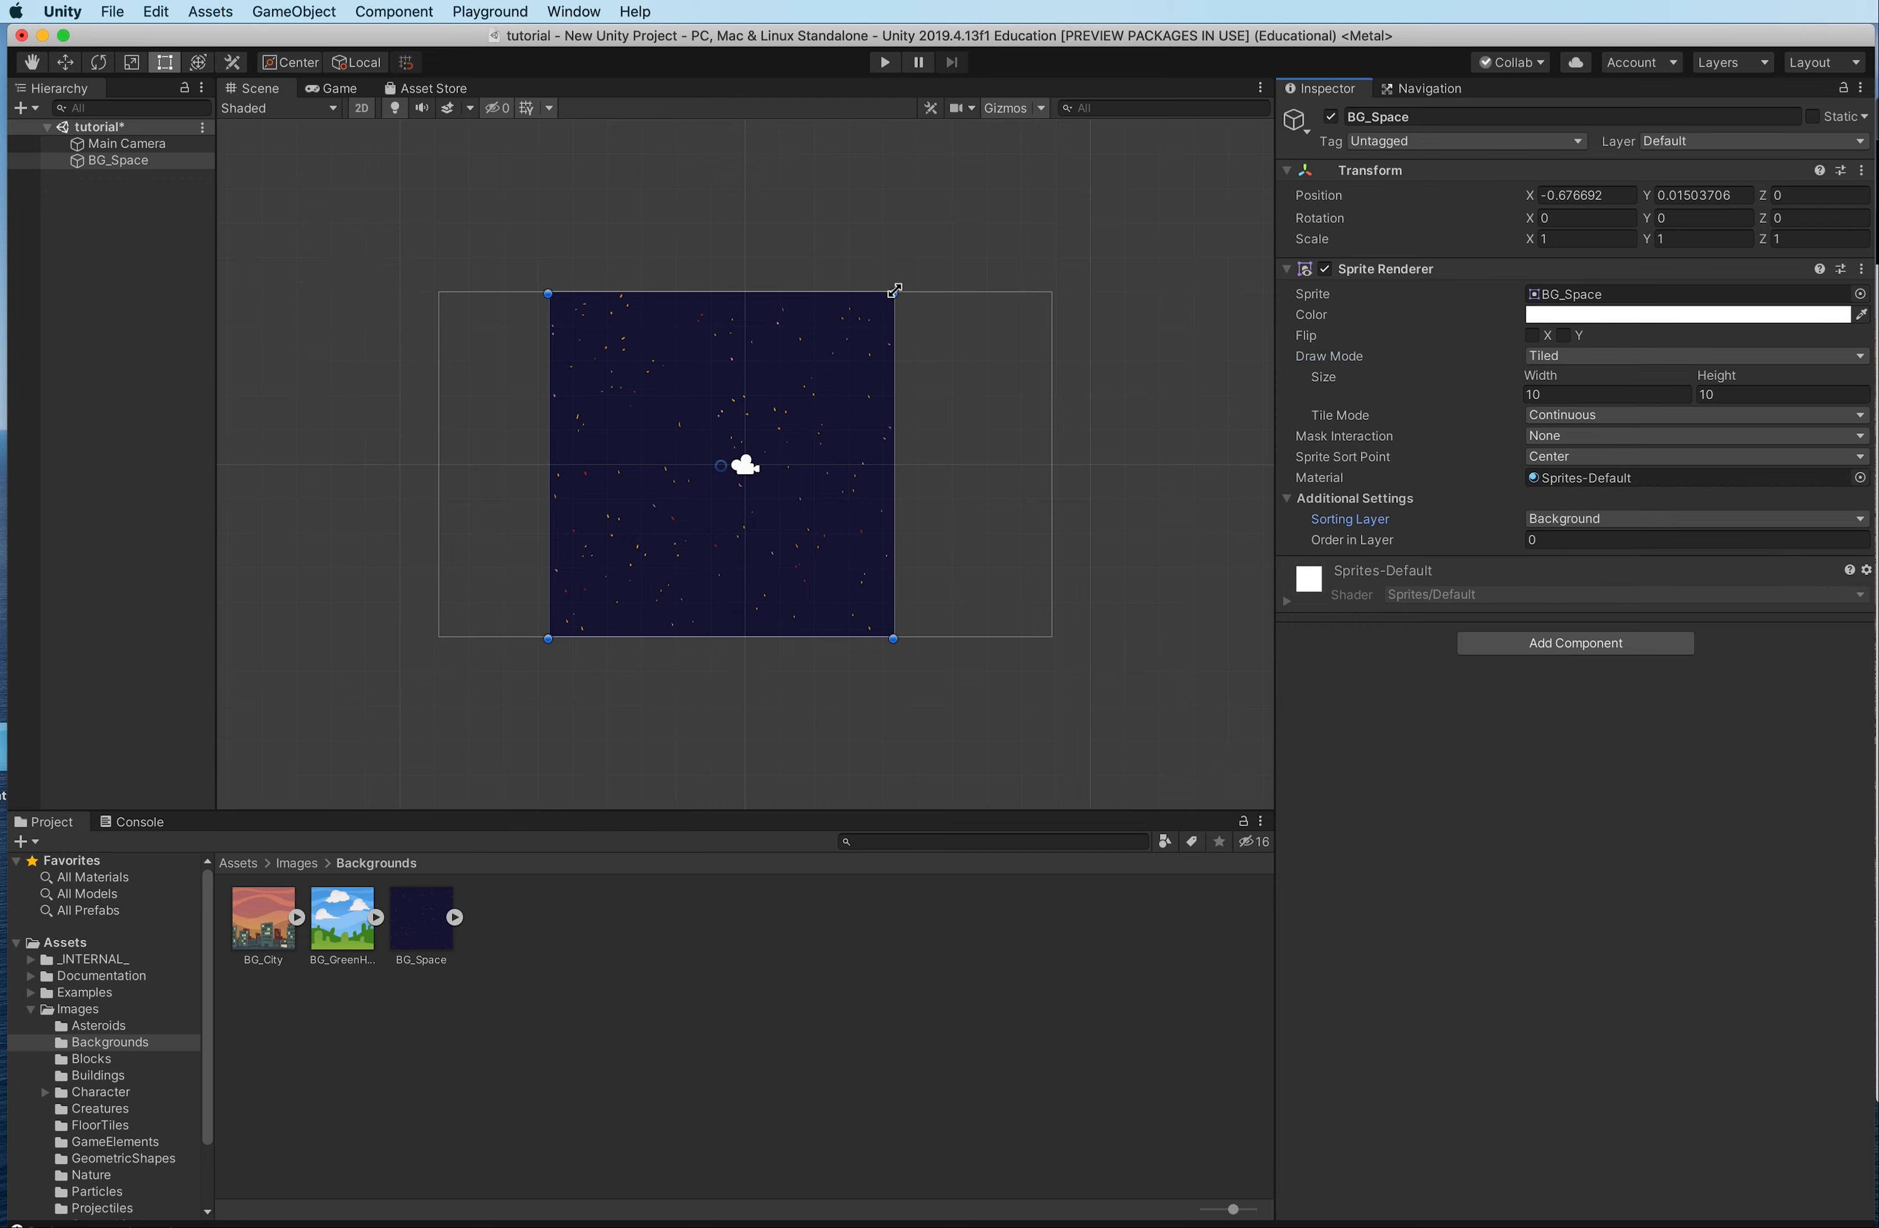
Step: Enlarge the tiled space background to about 43.8 by 27.1 units so it extends well beyond the camera frame on all sides
drag(893, 293, 1246, 149)
drag(548, 638, 271, 759)
scroll(748, 589, down, 3)
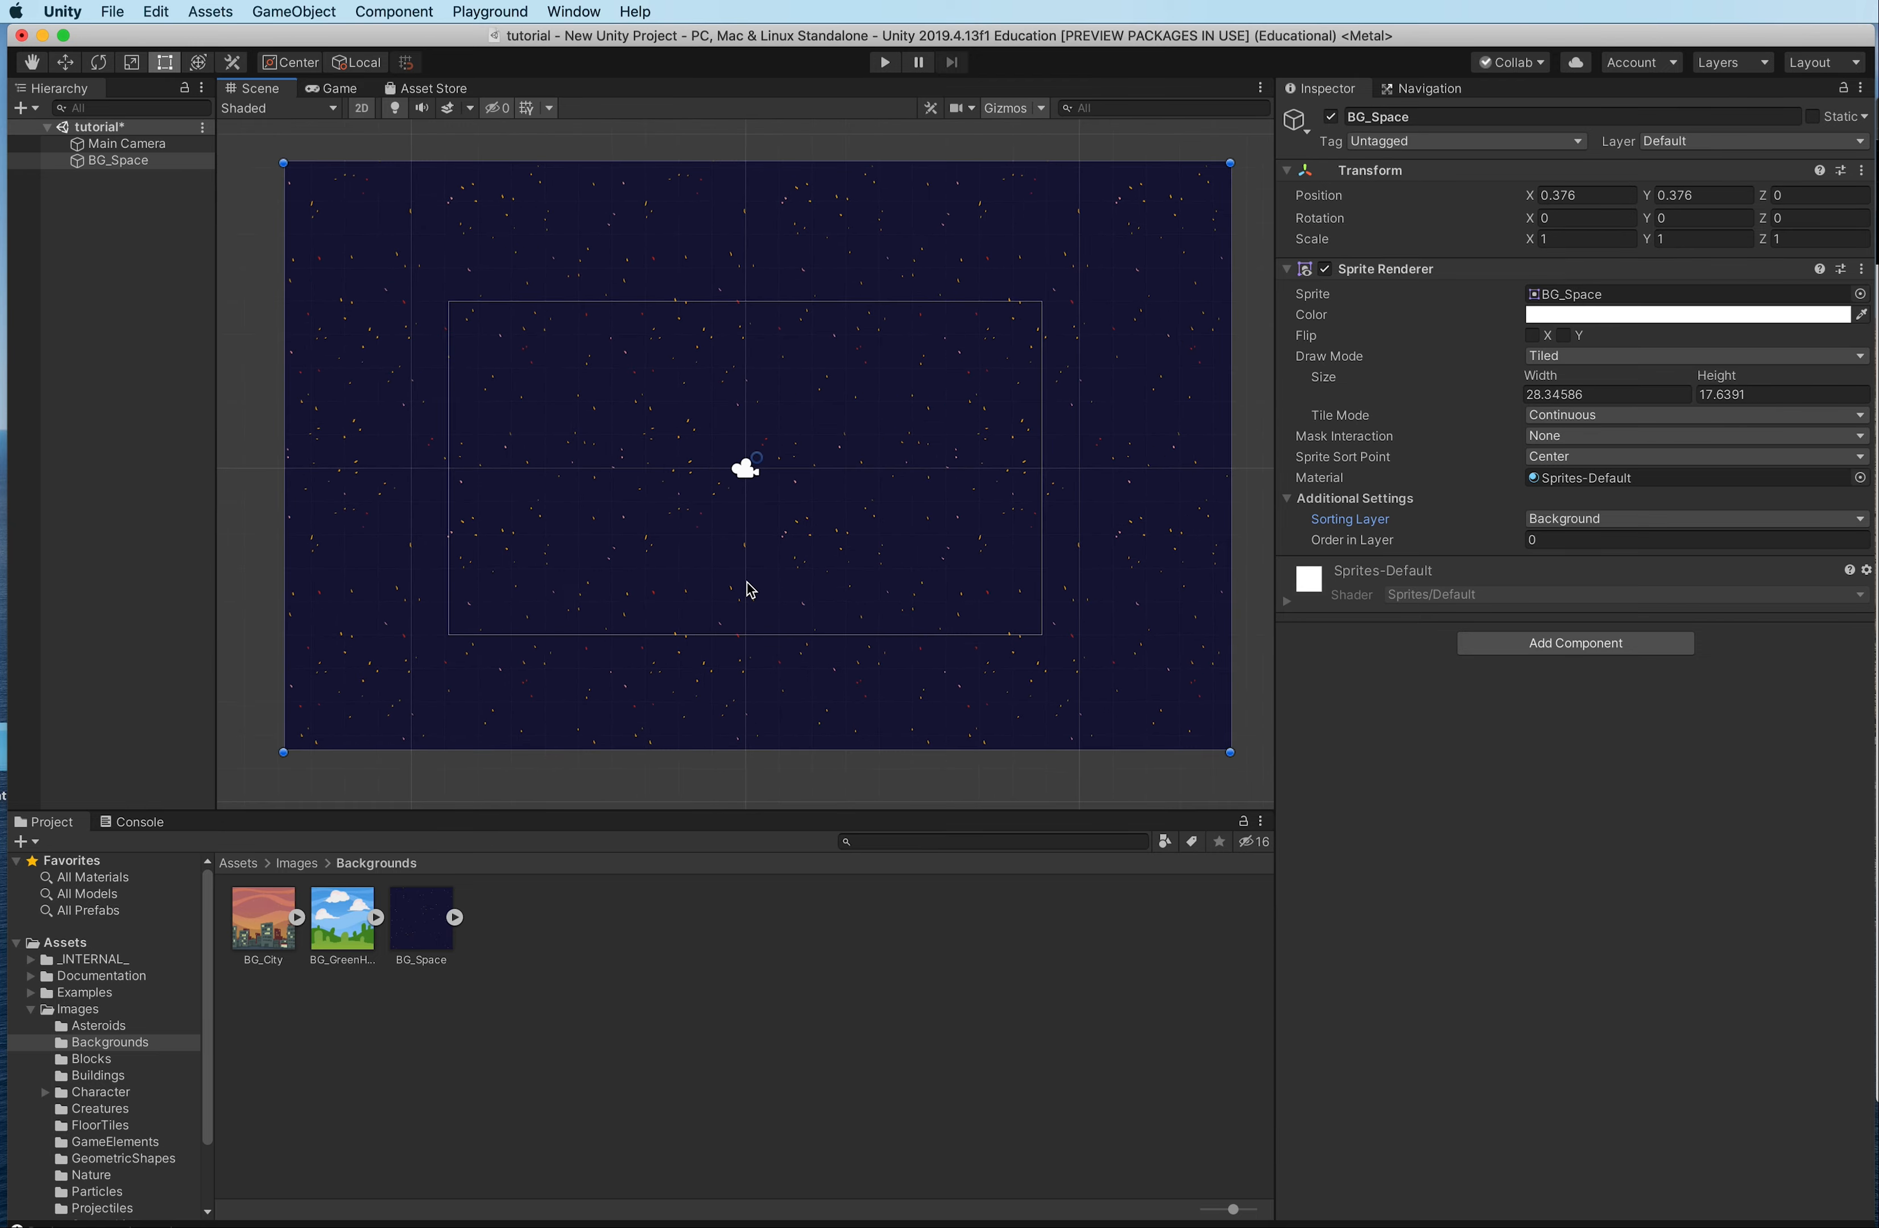
scroll(747, 582, down, 3)
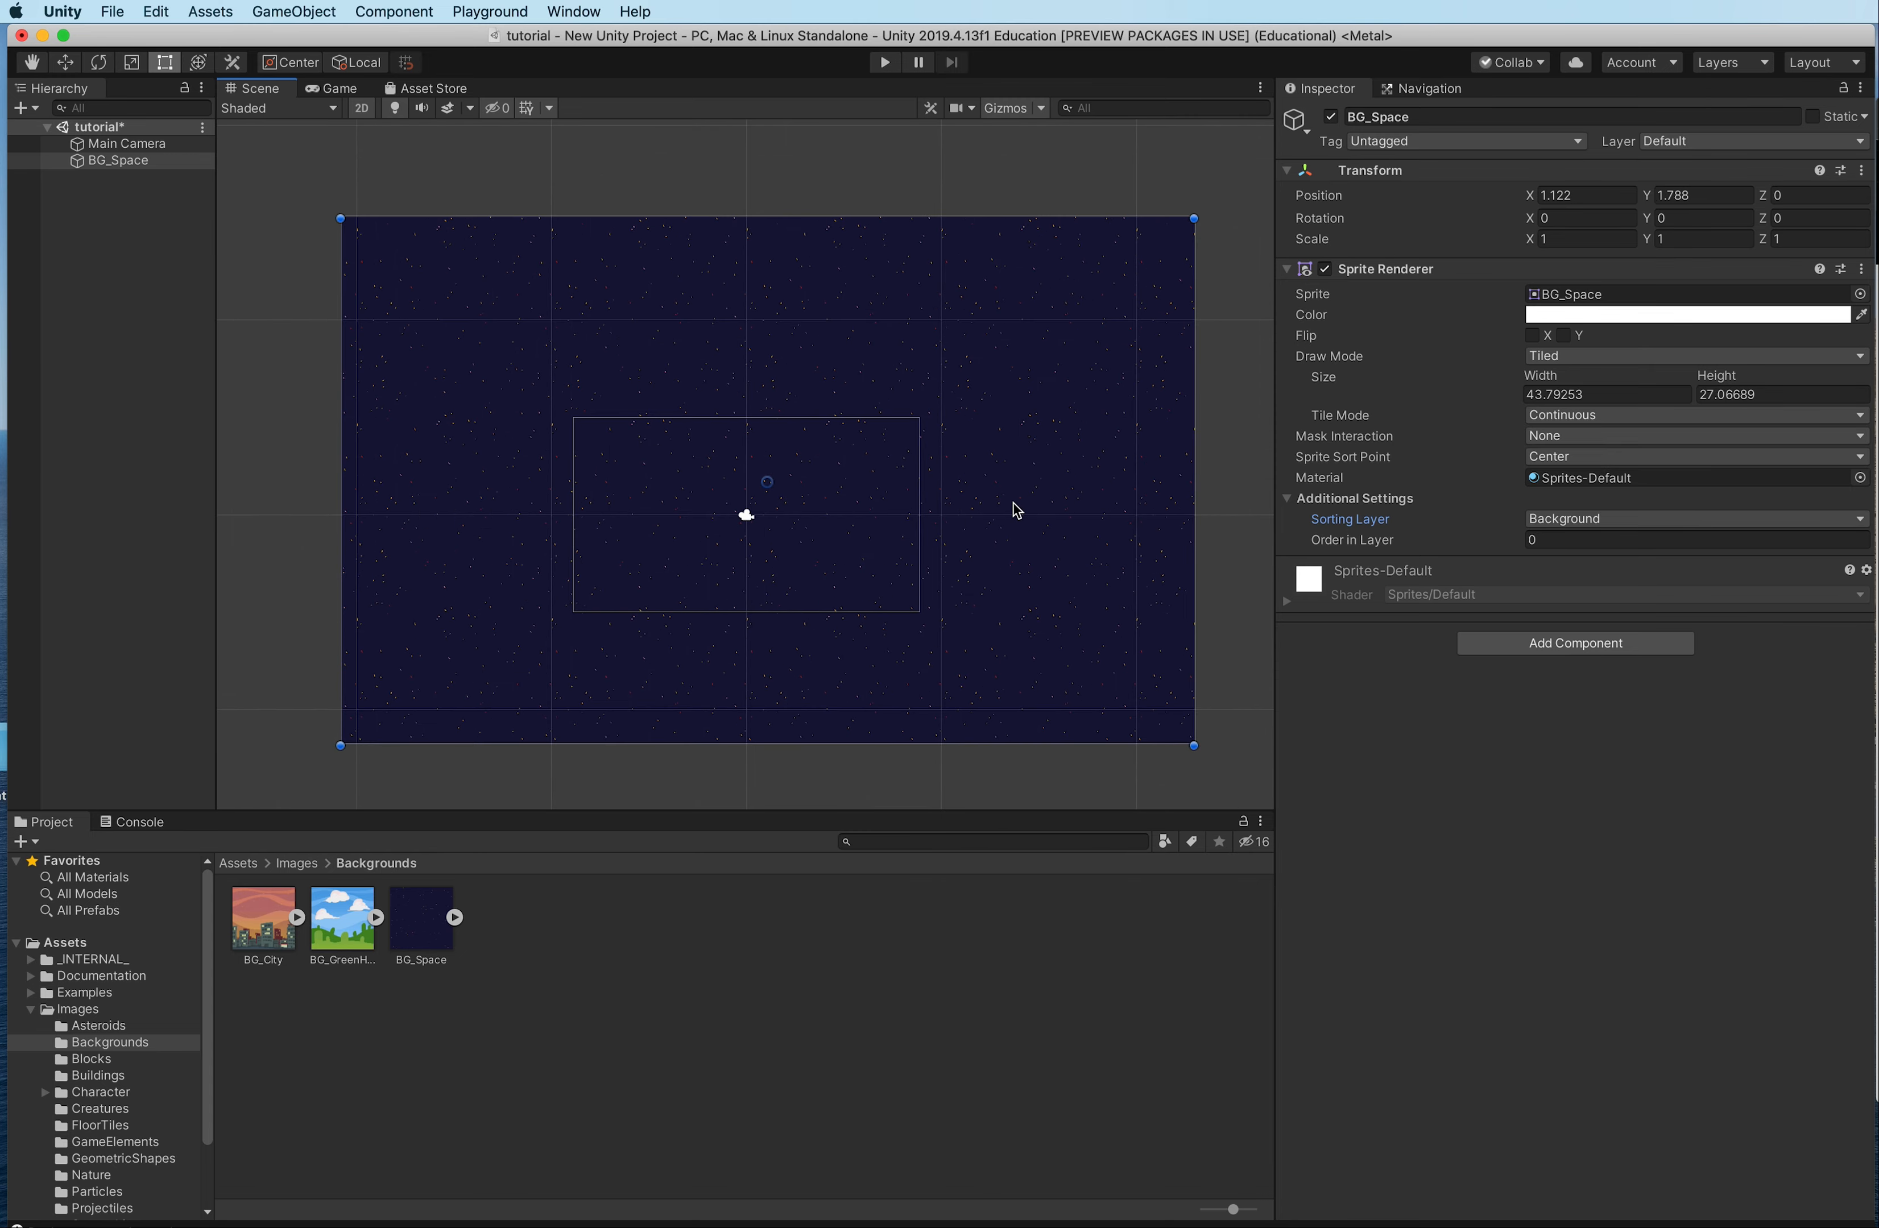
click(1877, 526)
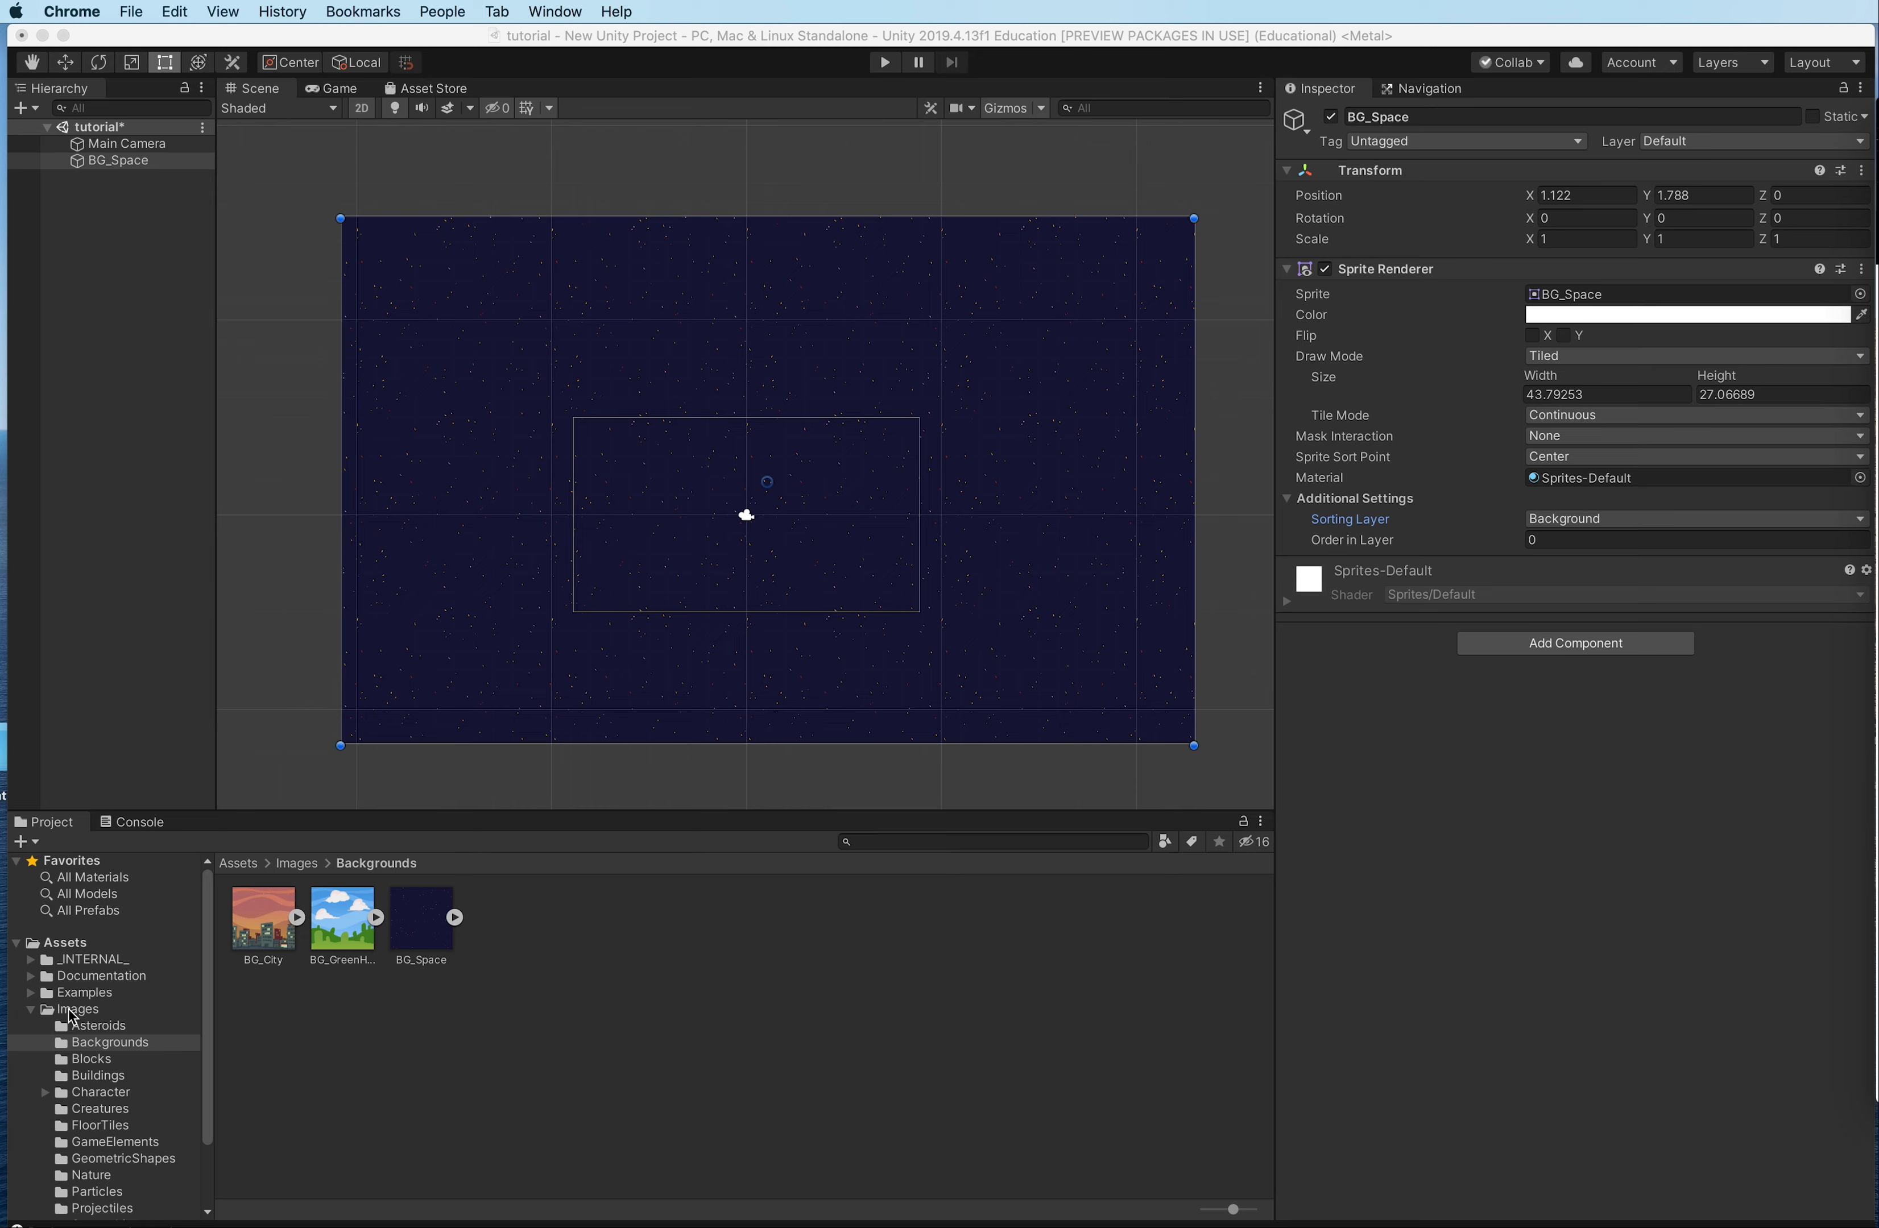
Step: Place the red spaceship sprite from the Images/Spaceships folder inside the camera frame, at about X -2.6, Y -0.5
scroll(90, 1133, down, 3)
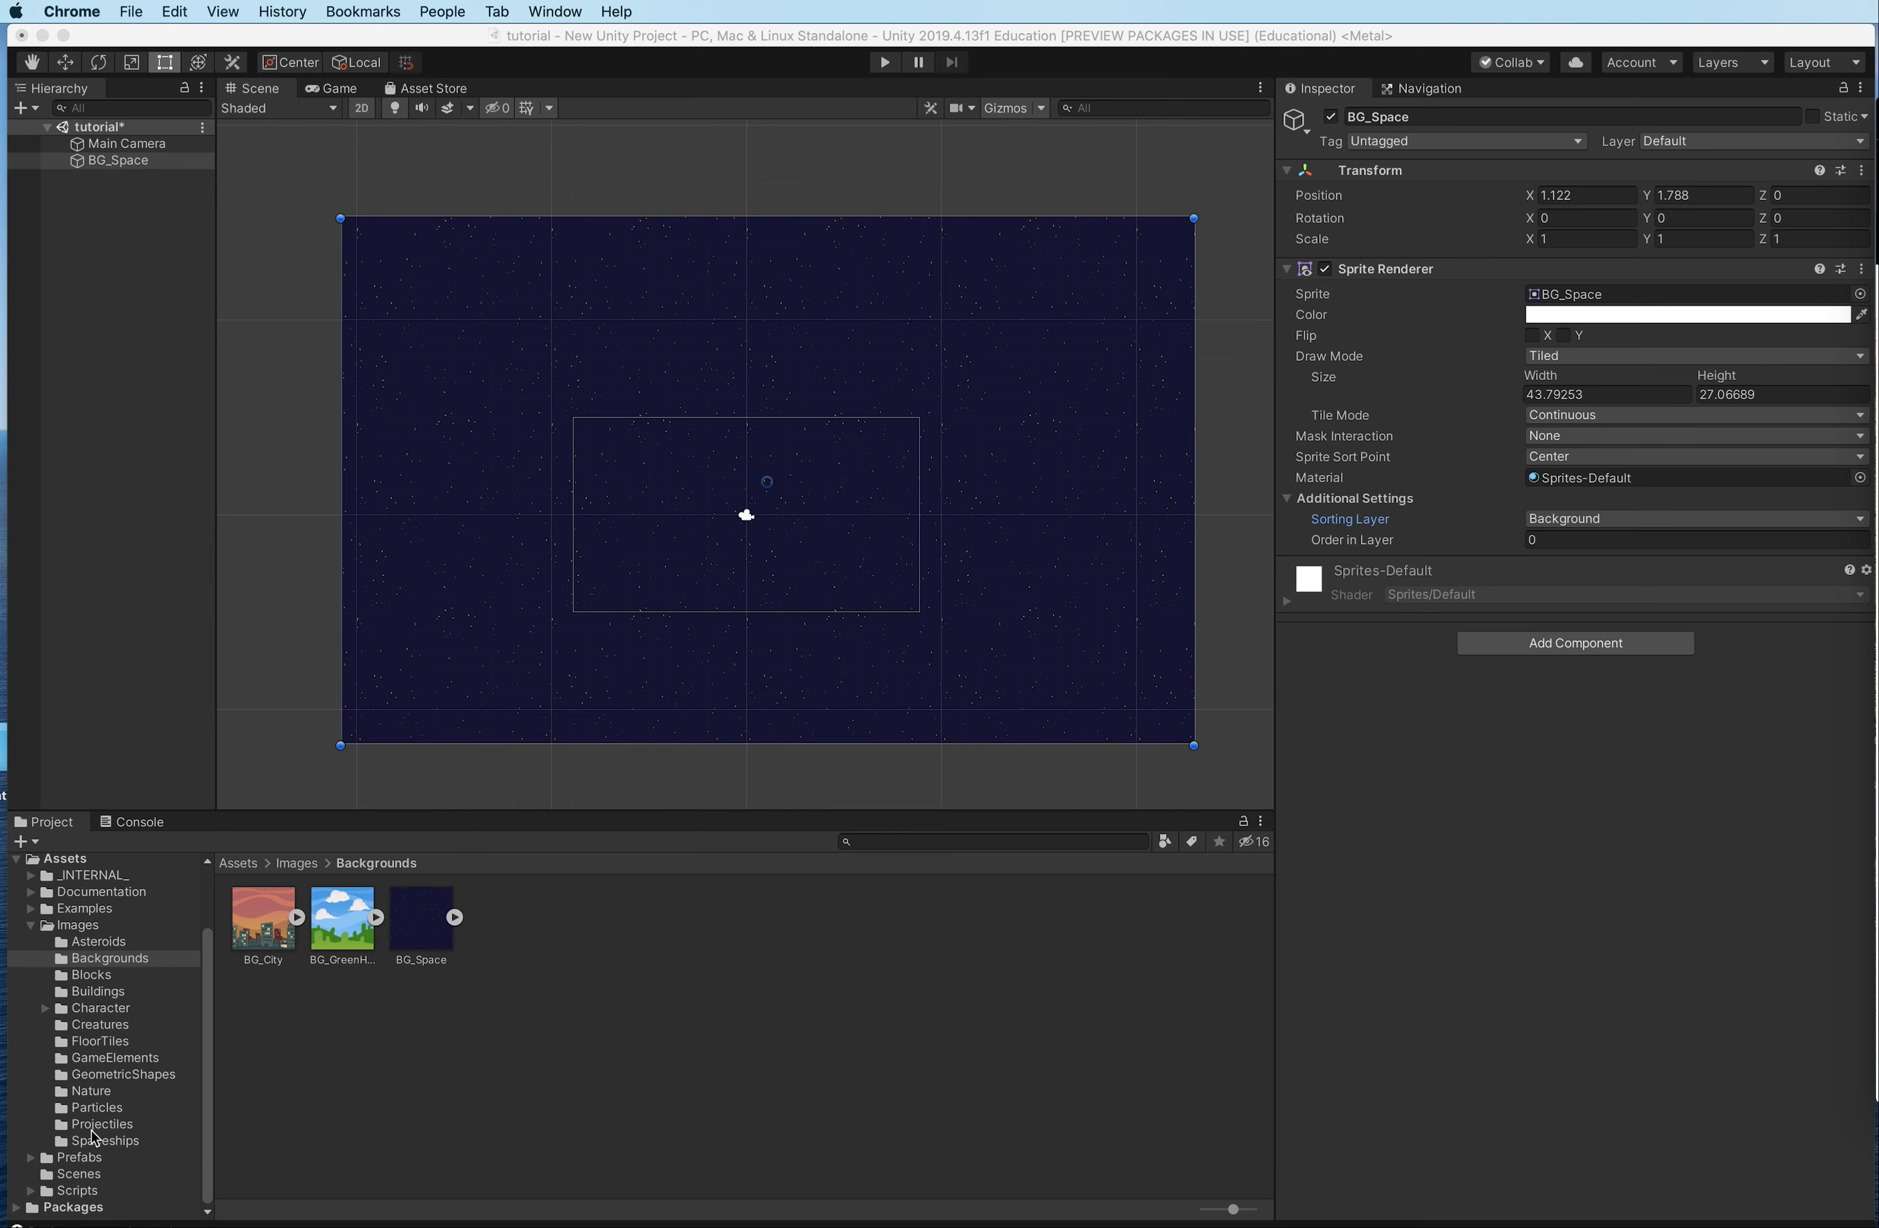
click(94, 1142)
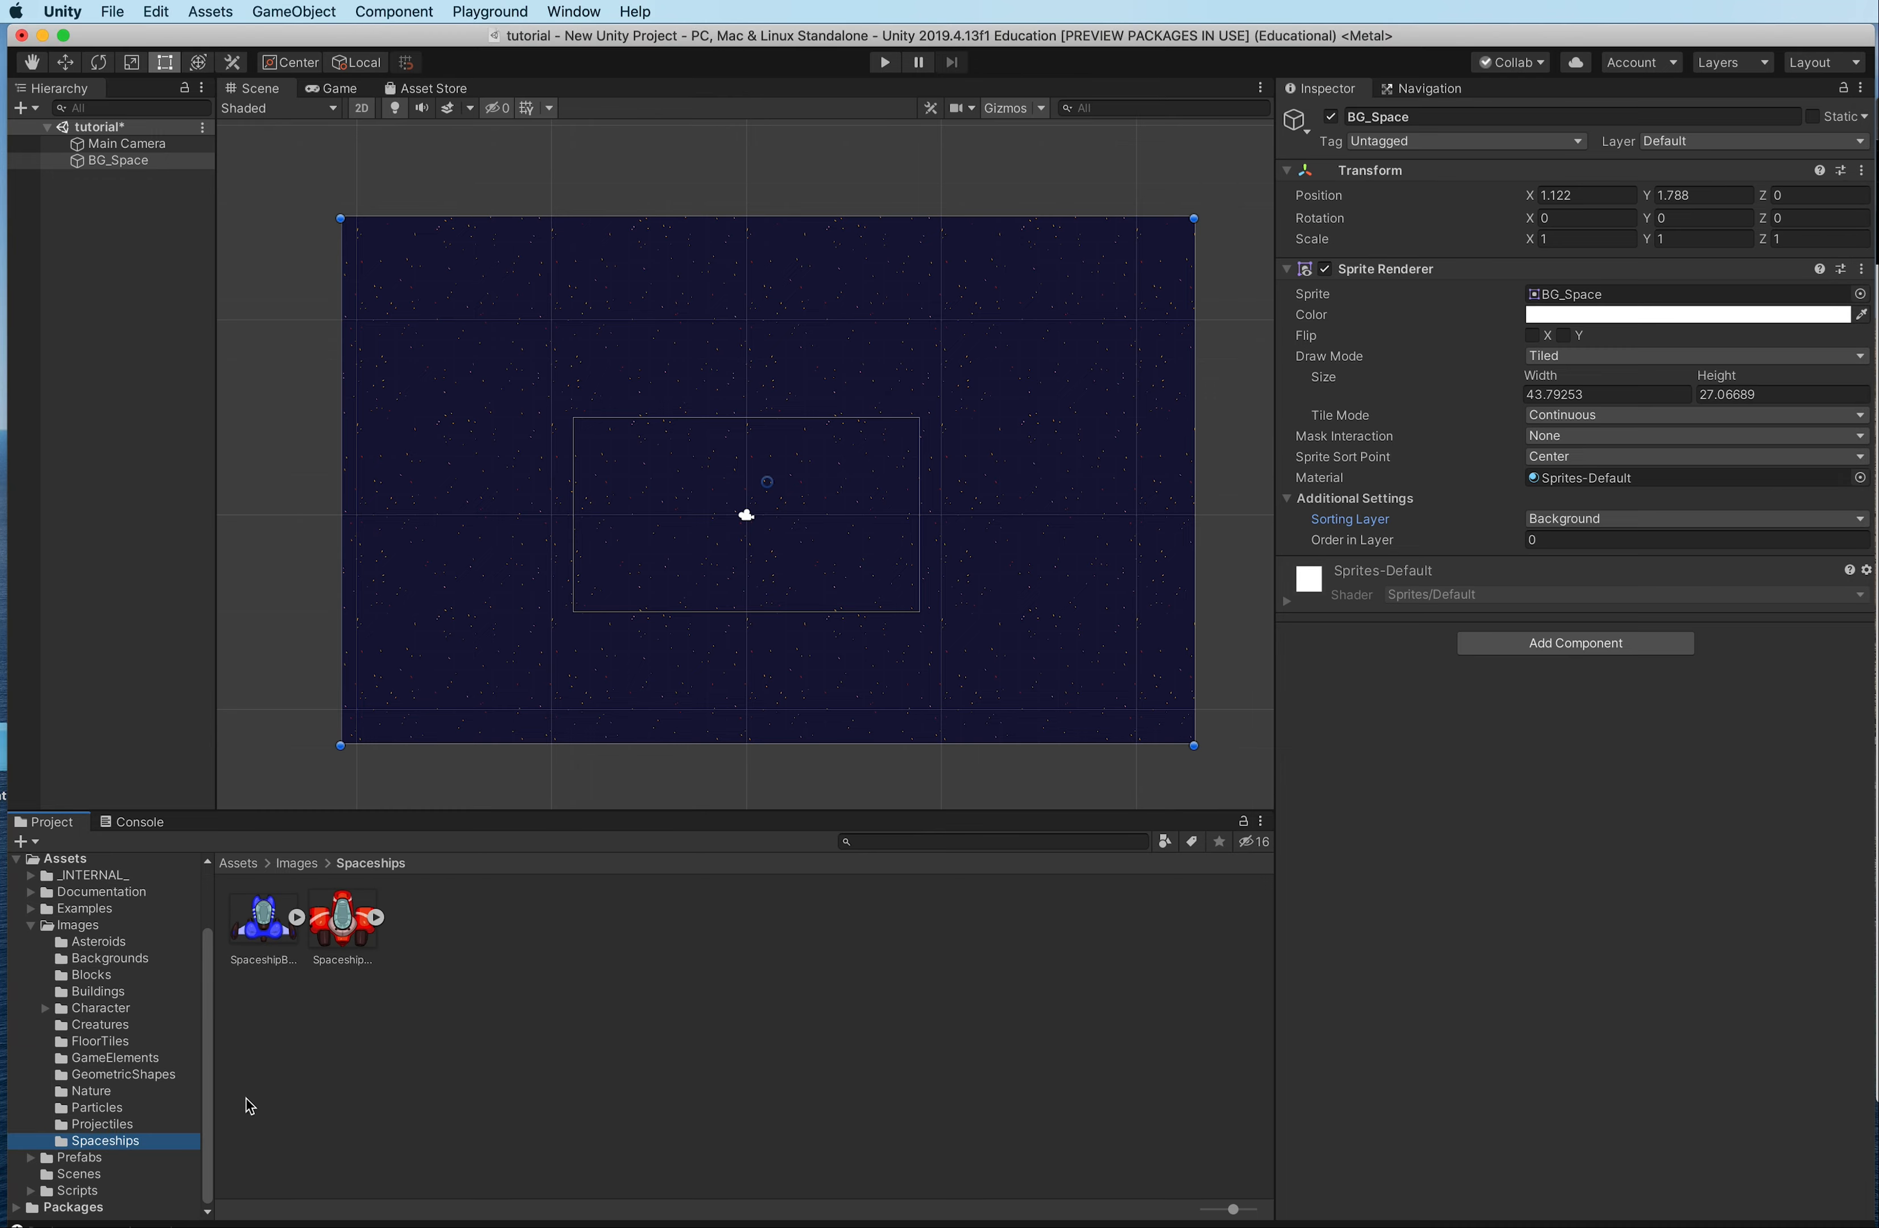
drag(343, 927, 698, 535)
key(super+Tab)
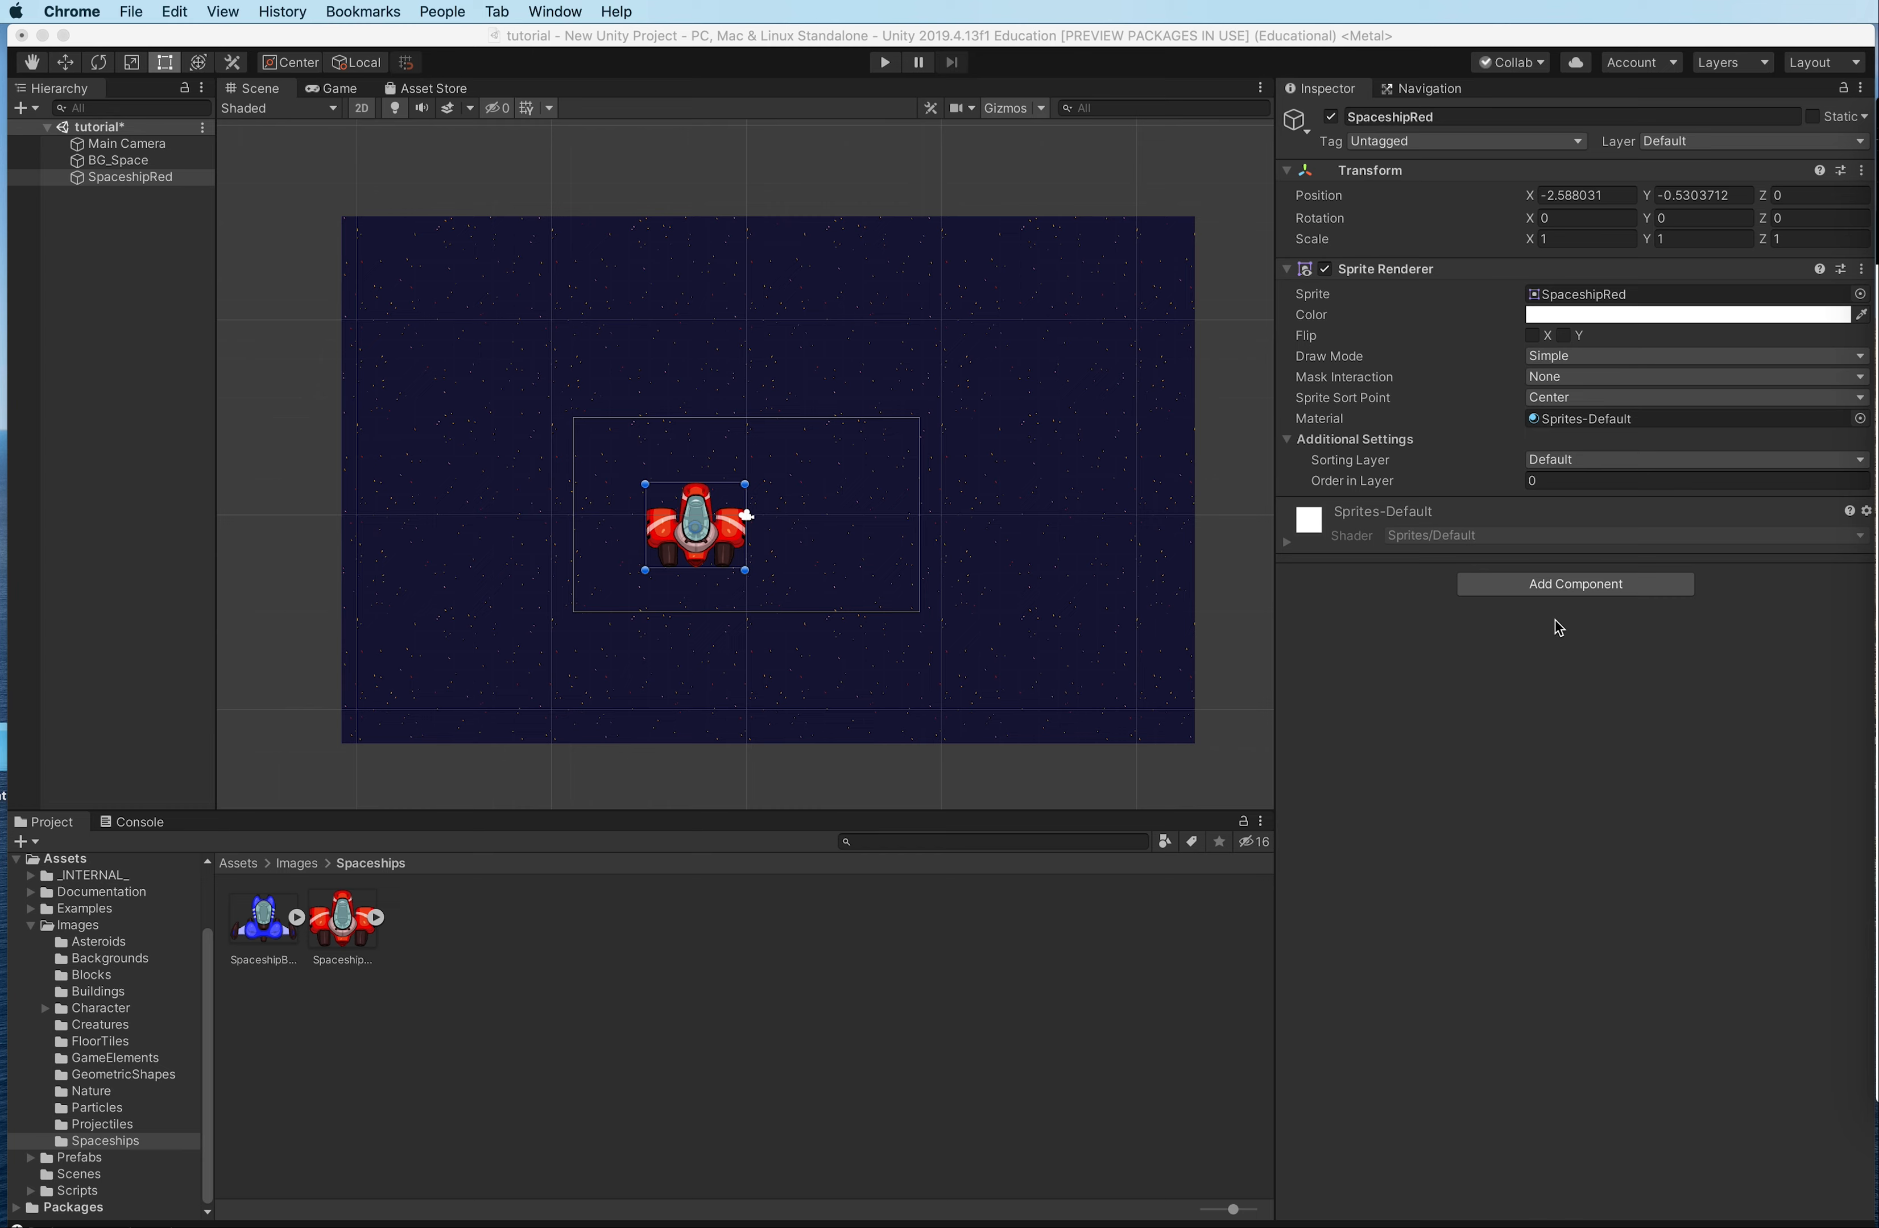
Step: Add the Push component to the red spaceship
click(1559, 587)
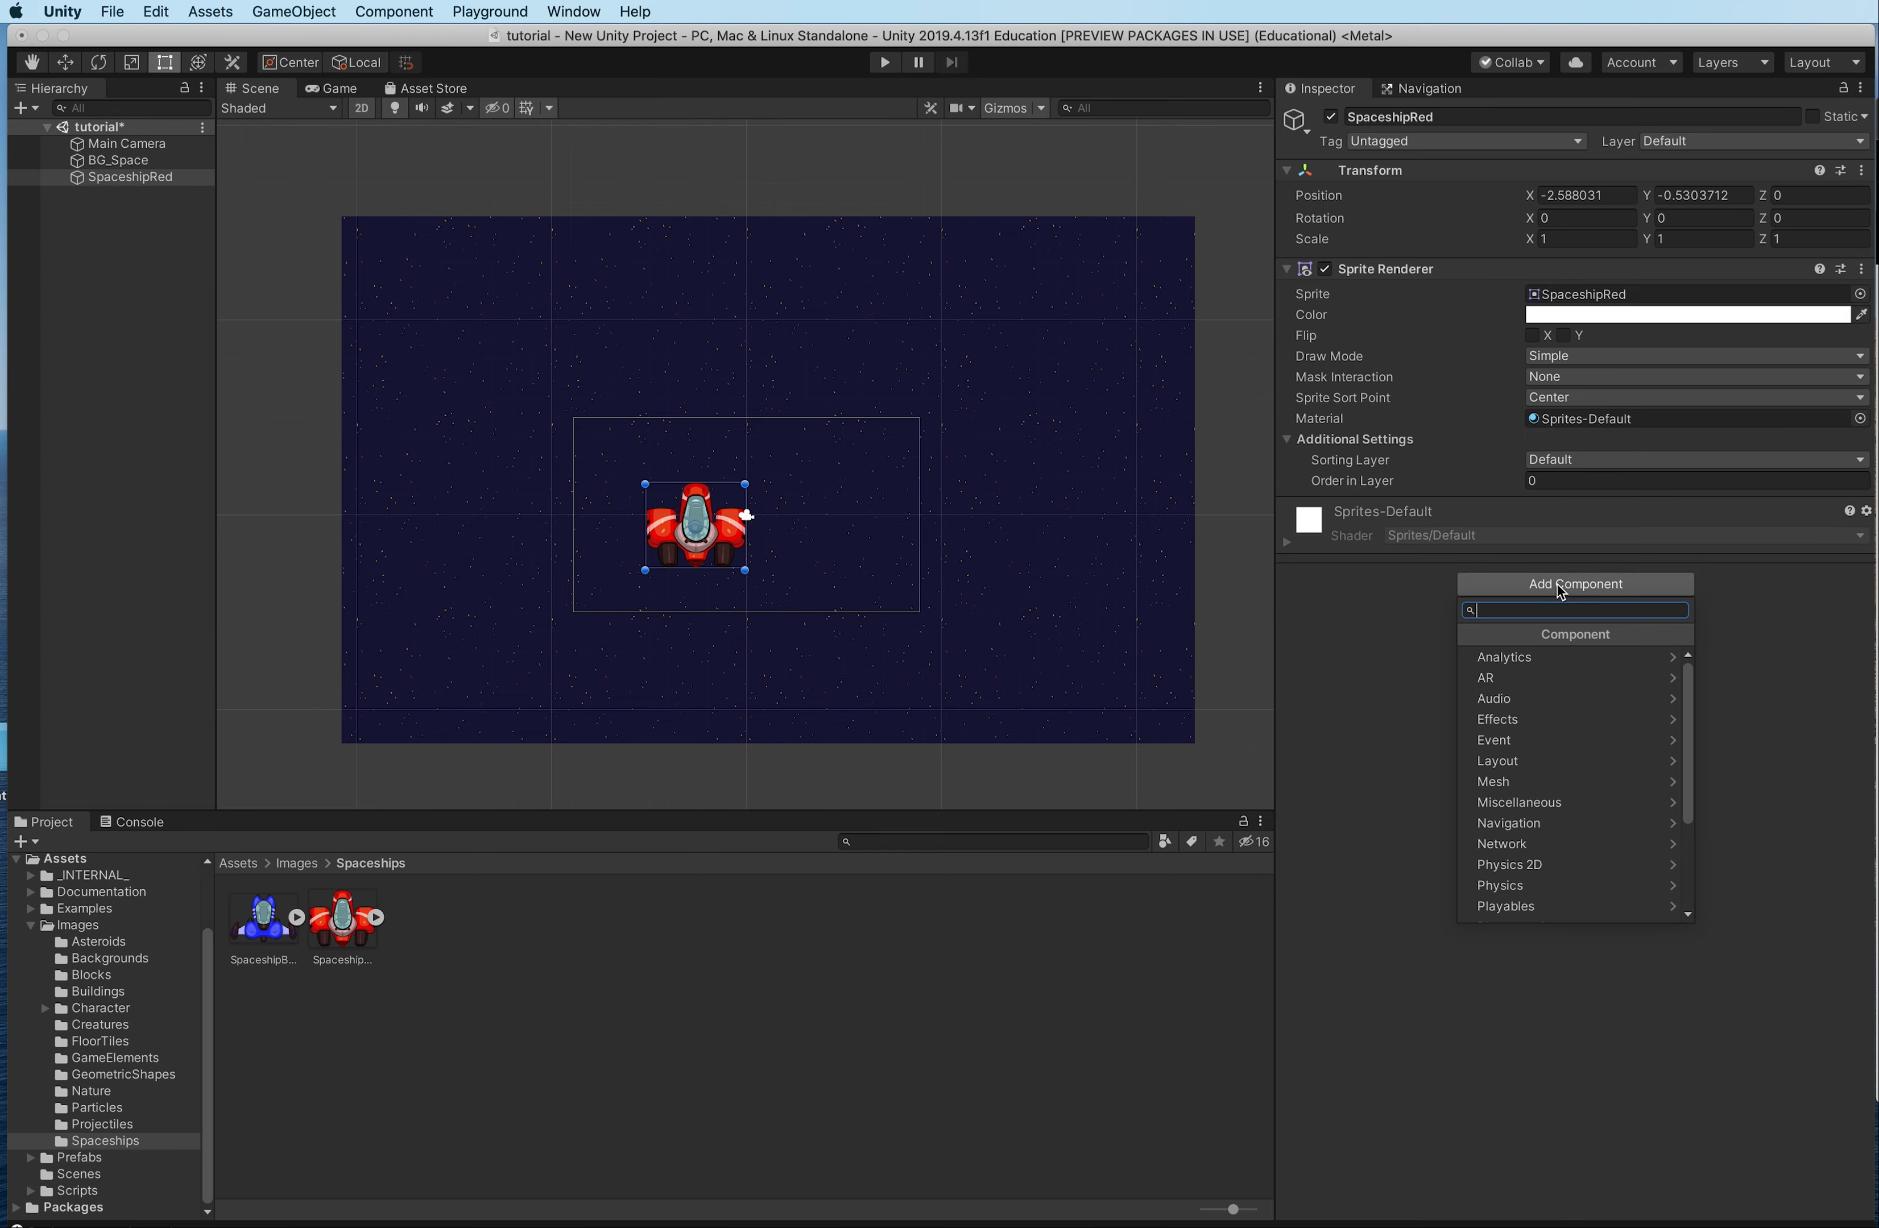
text(push)
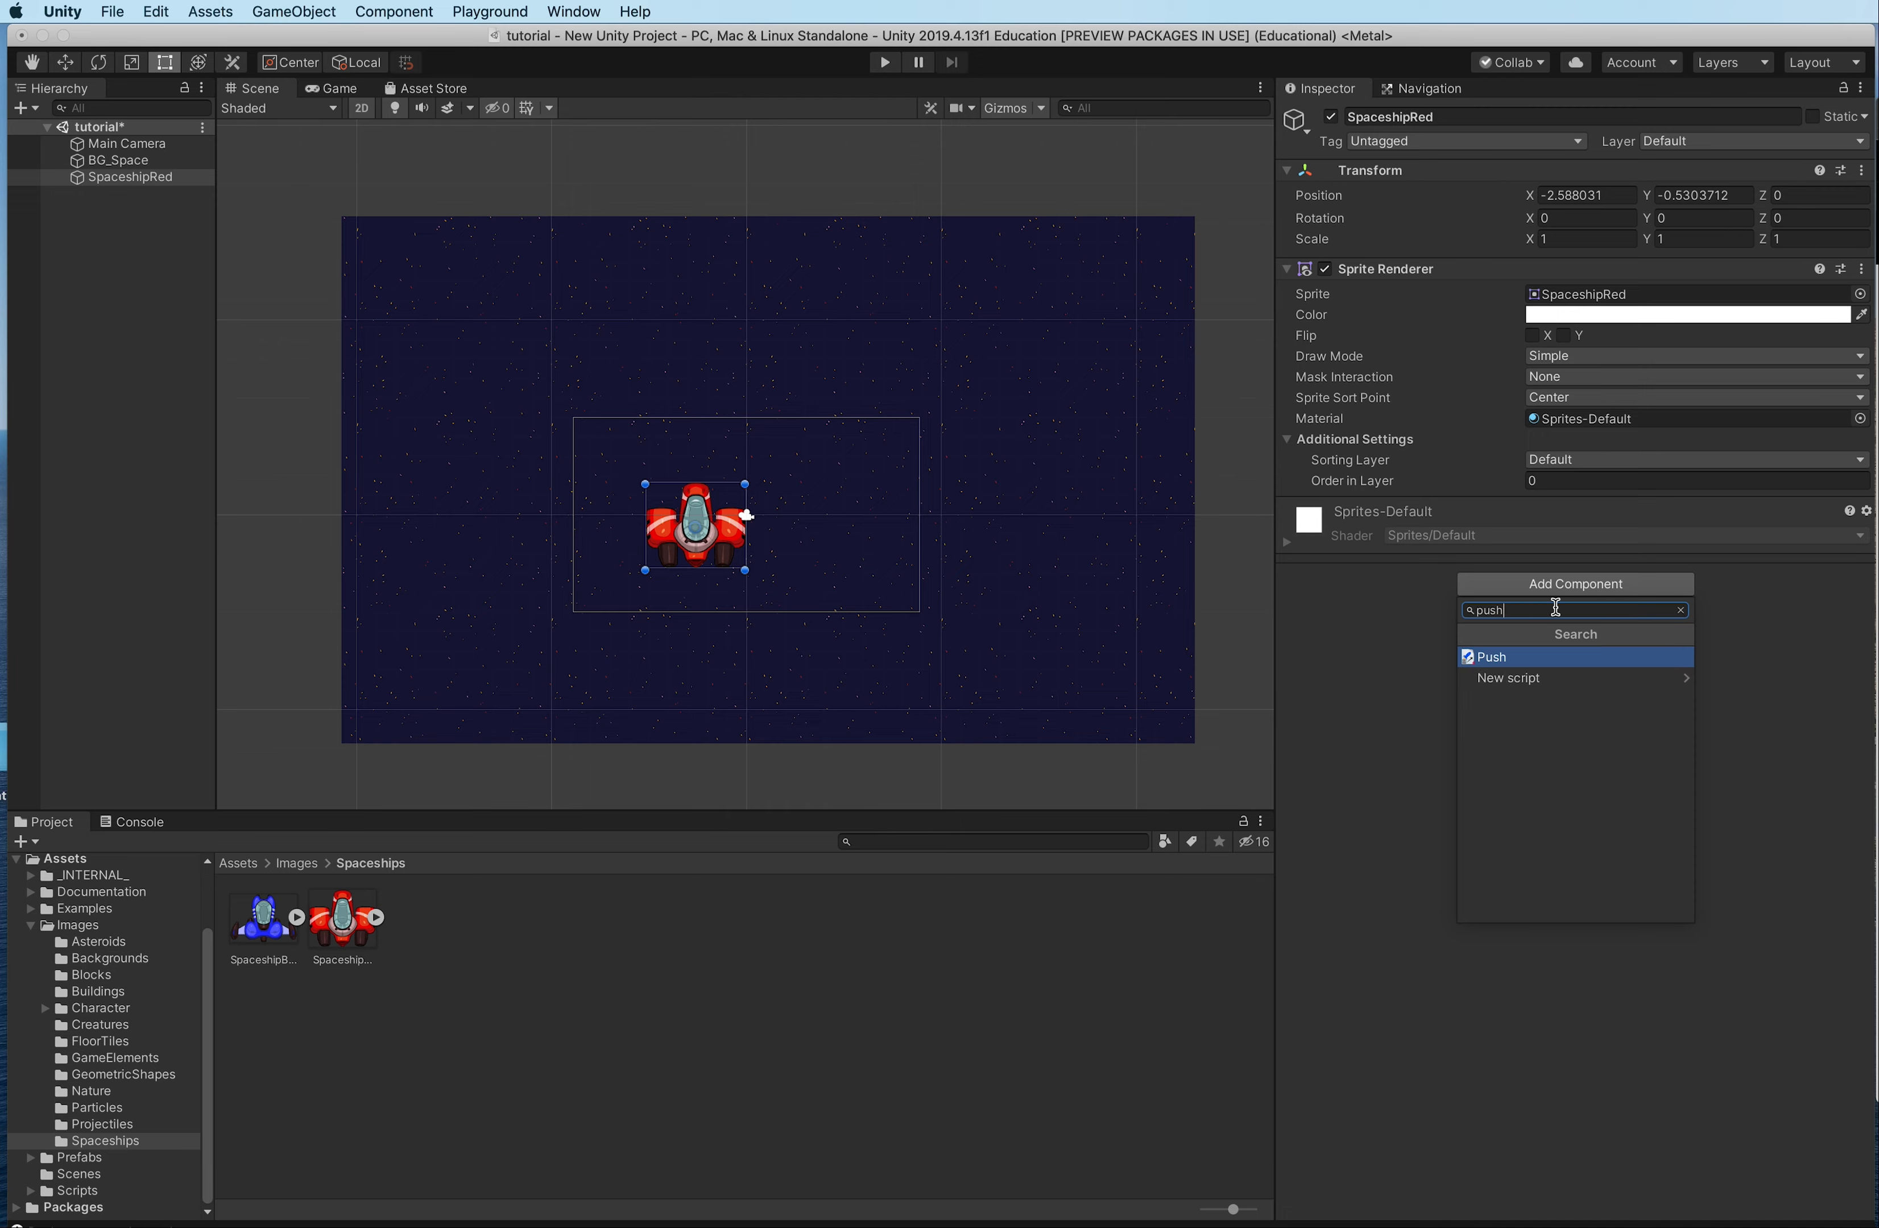
click(1518, 656)
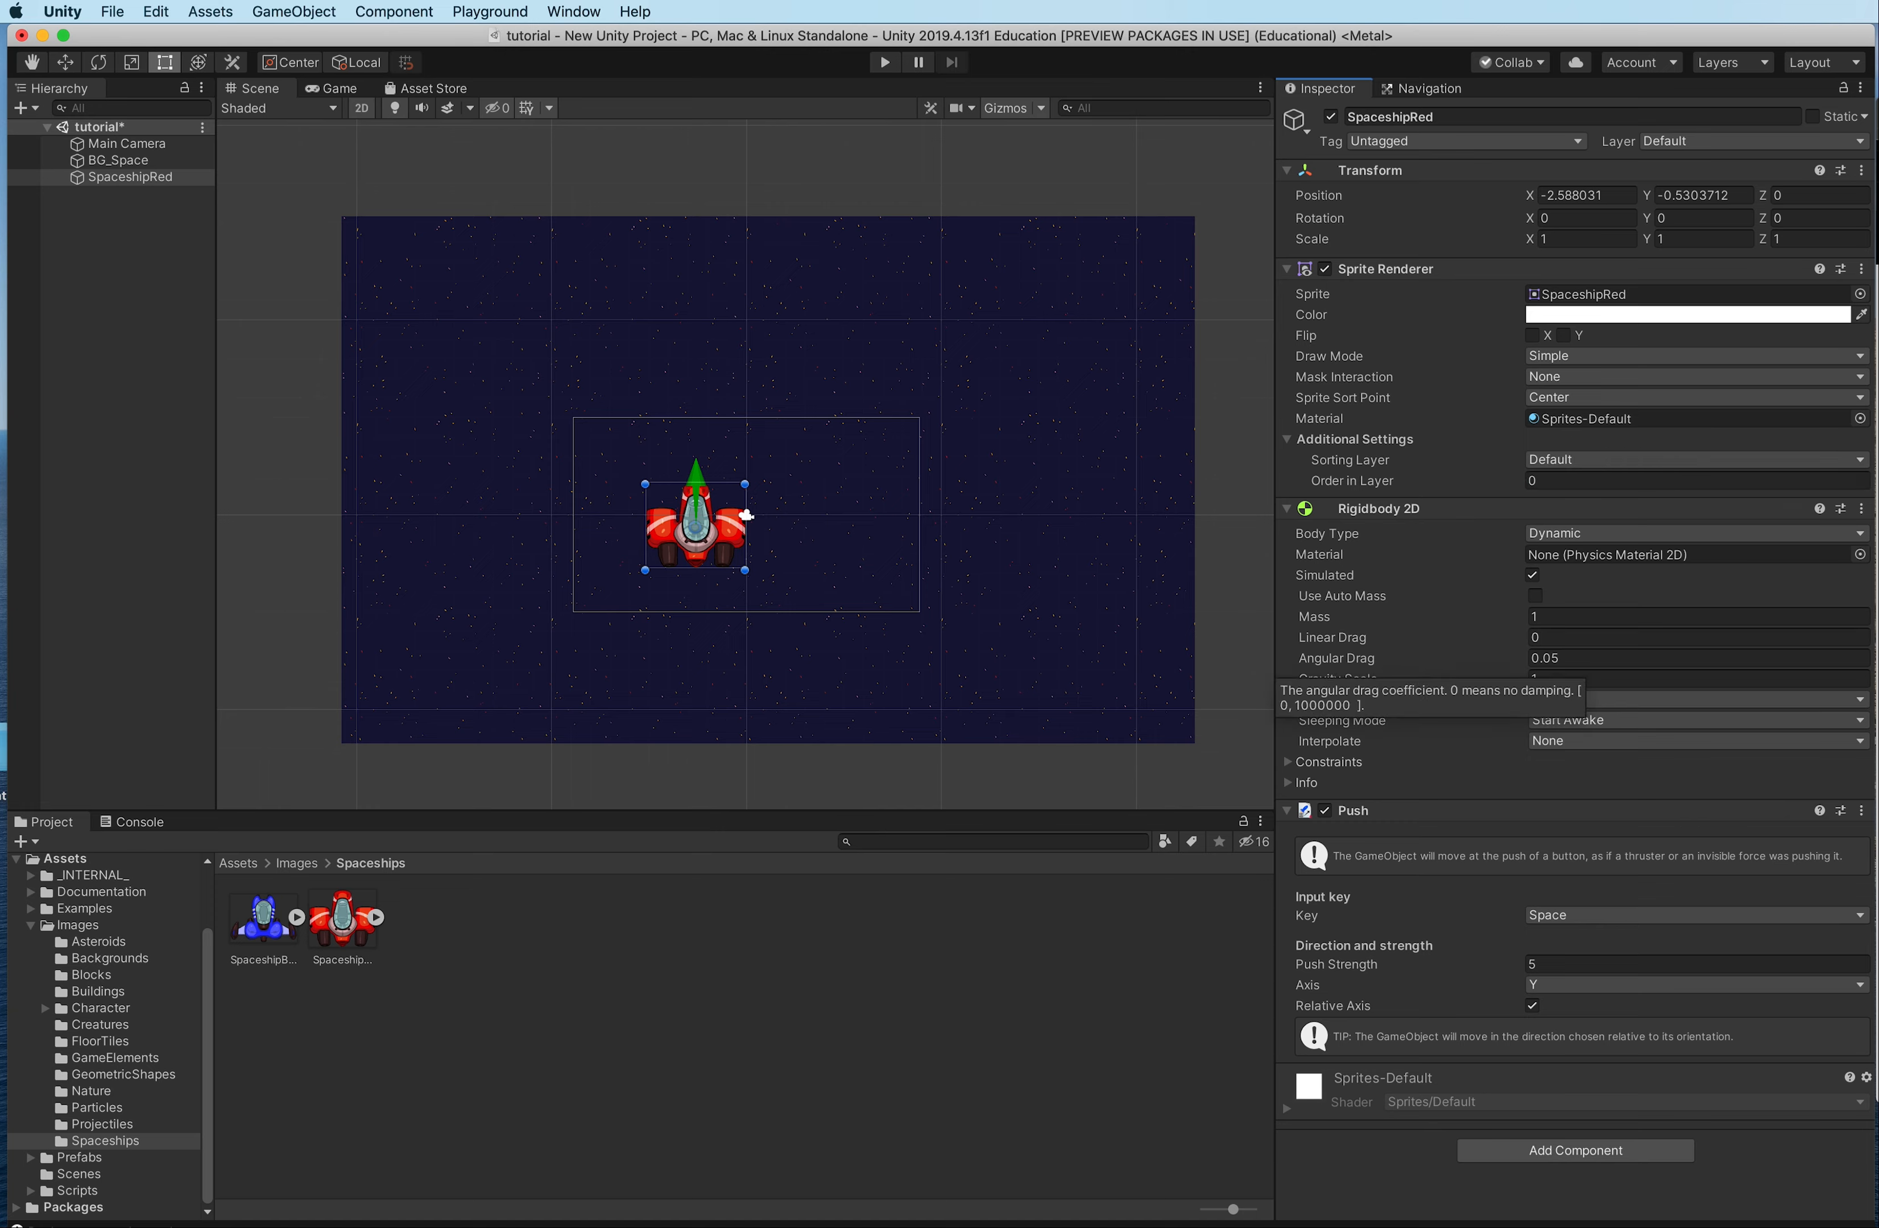
key(super+Tab)
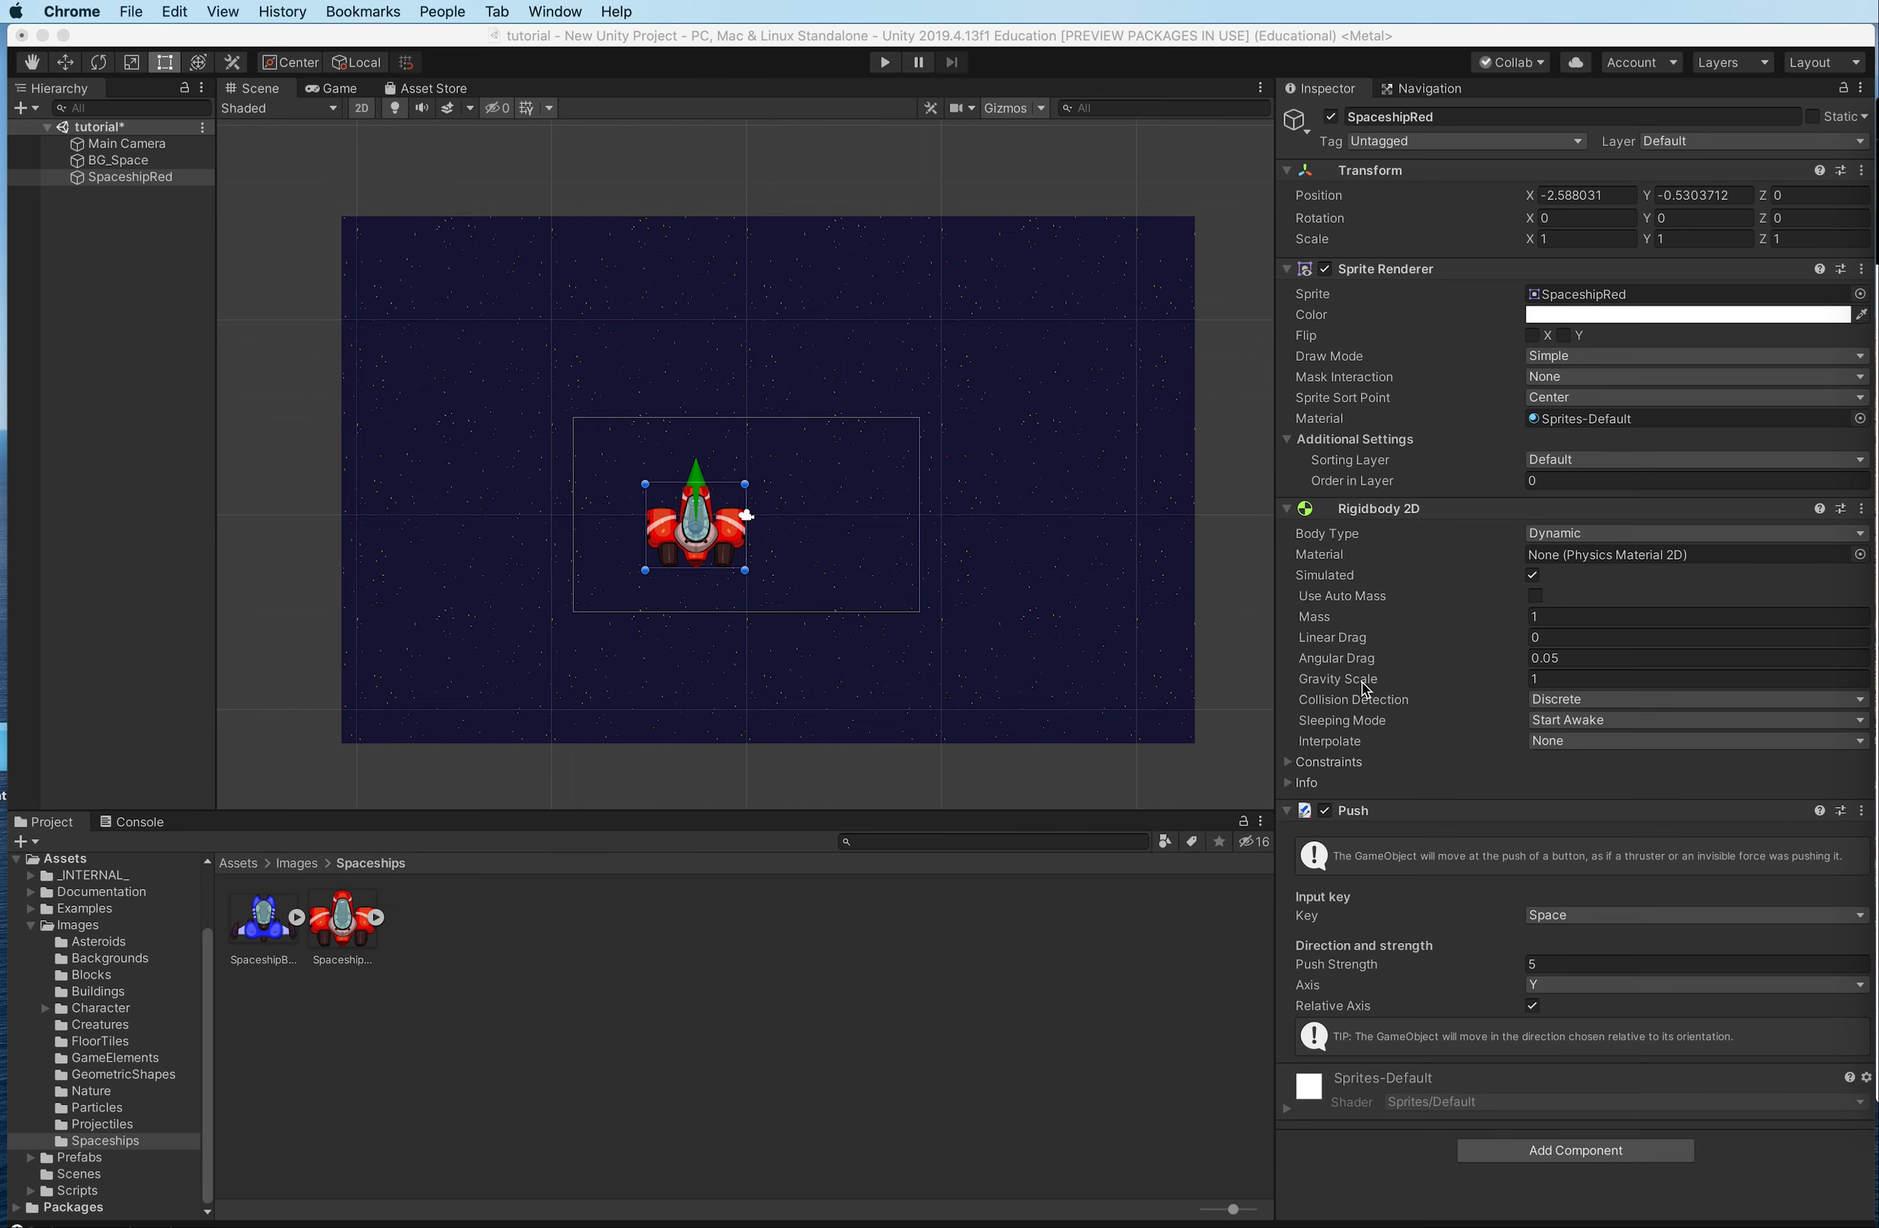
Step: Set the Gravity Scale of the spaceship's Rigidbody 2D to 0
click(1556, 677)
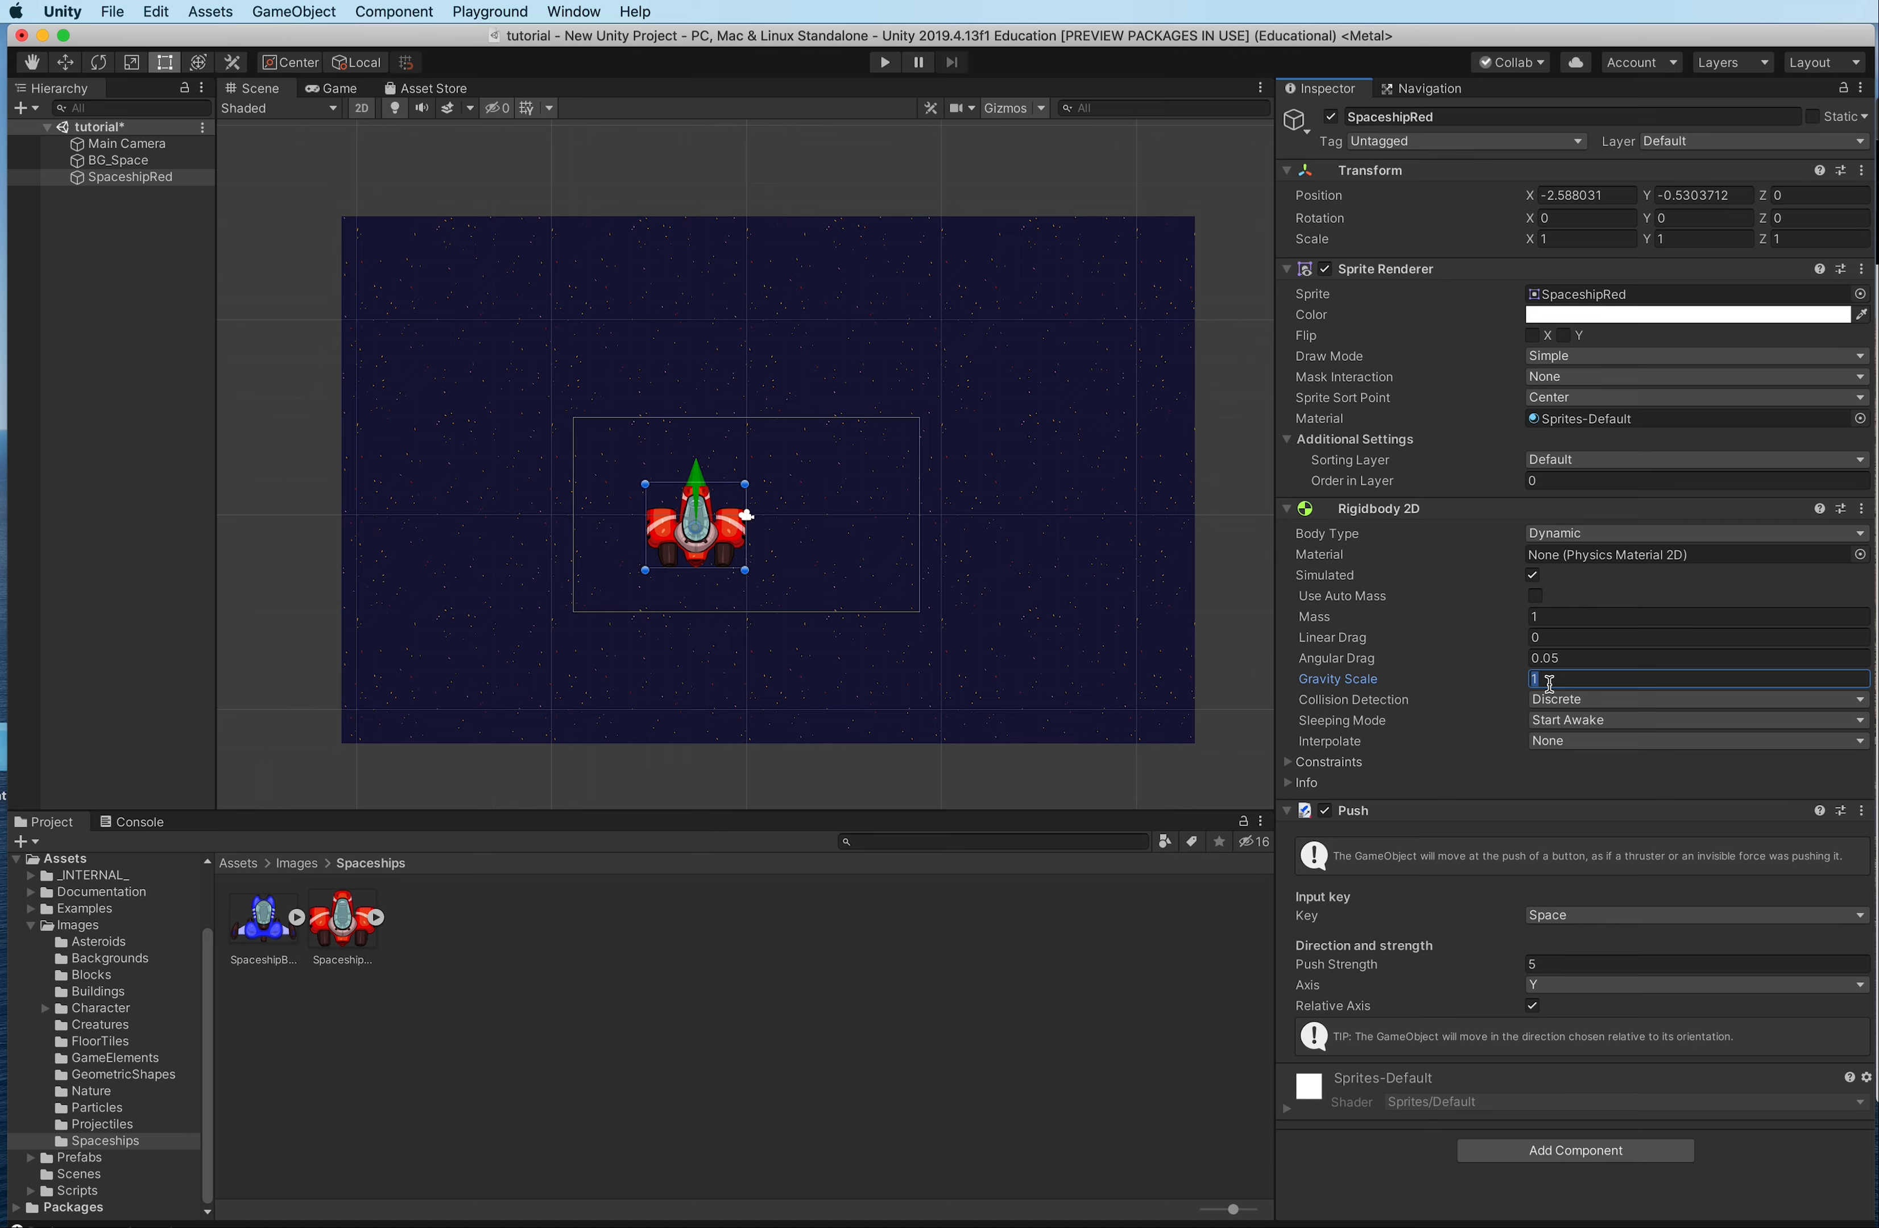
text(0)
key(super+Tab)
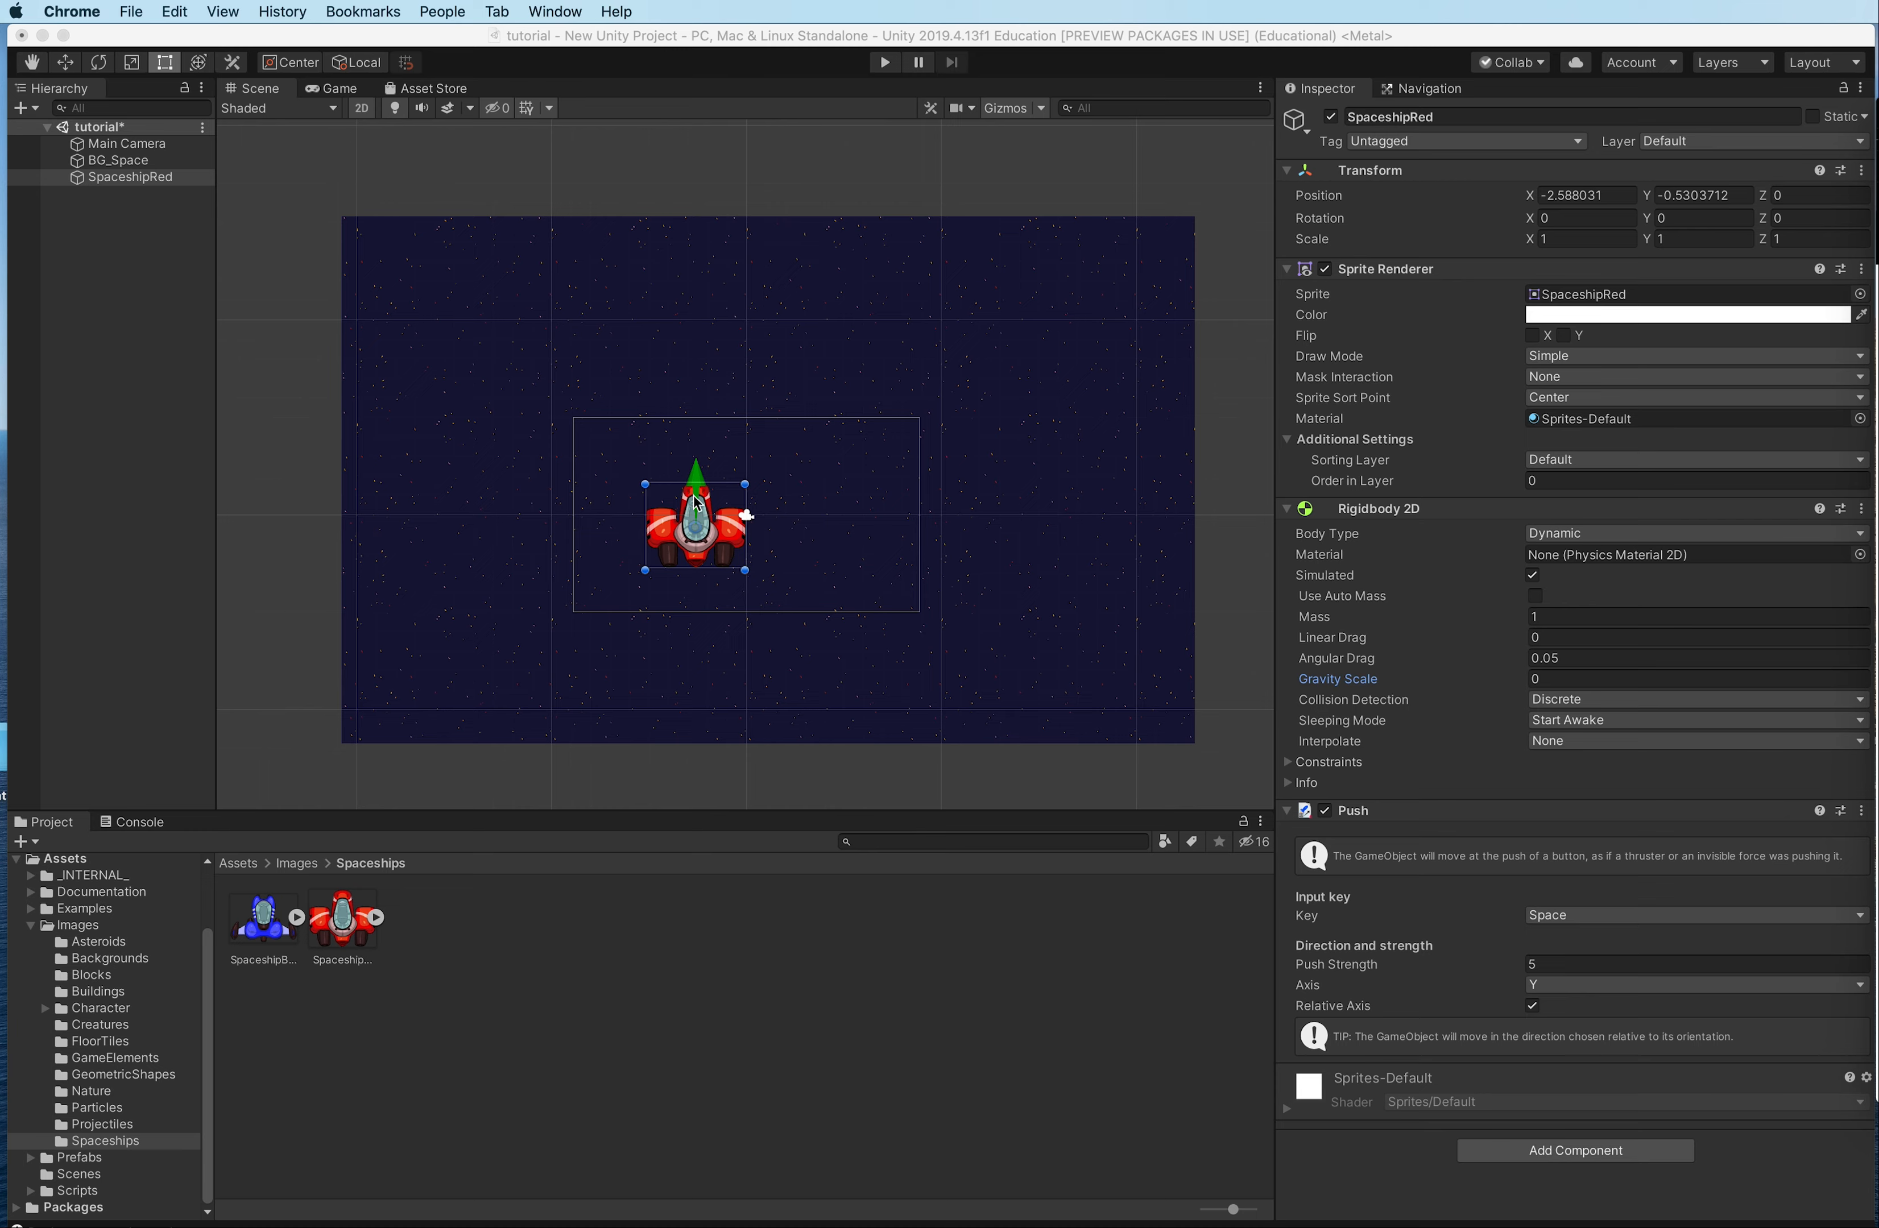
Step: Try a Push Strength of 10 on the red spaceship and set it back to 5
click(1551, 965)
text(10)
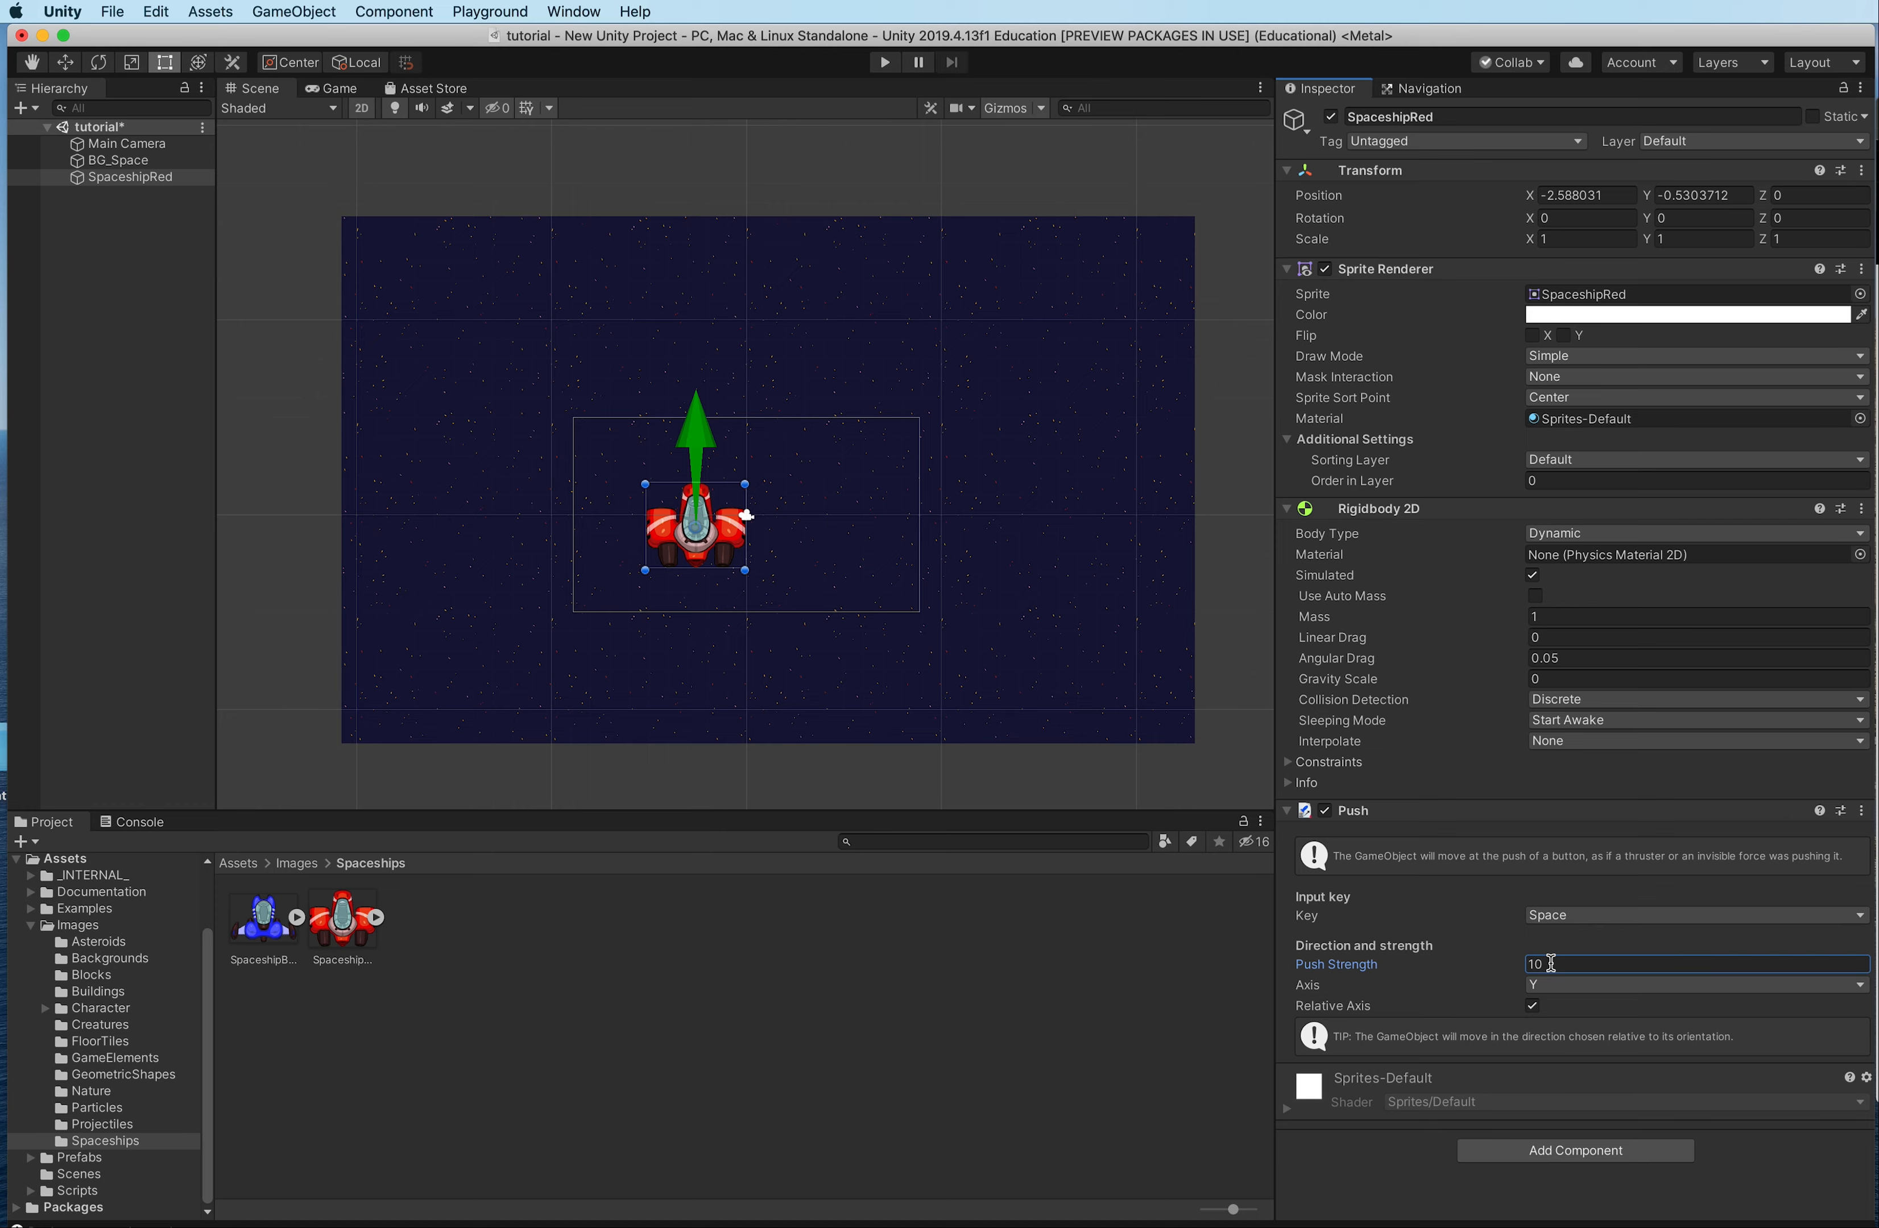
key(Return)
text(5)
click(1241, 630)
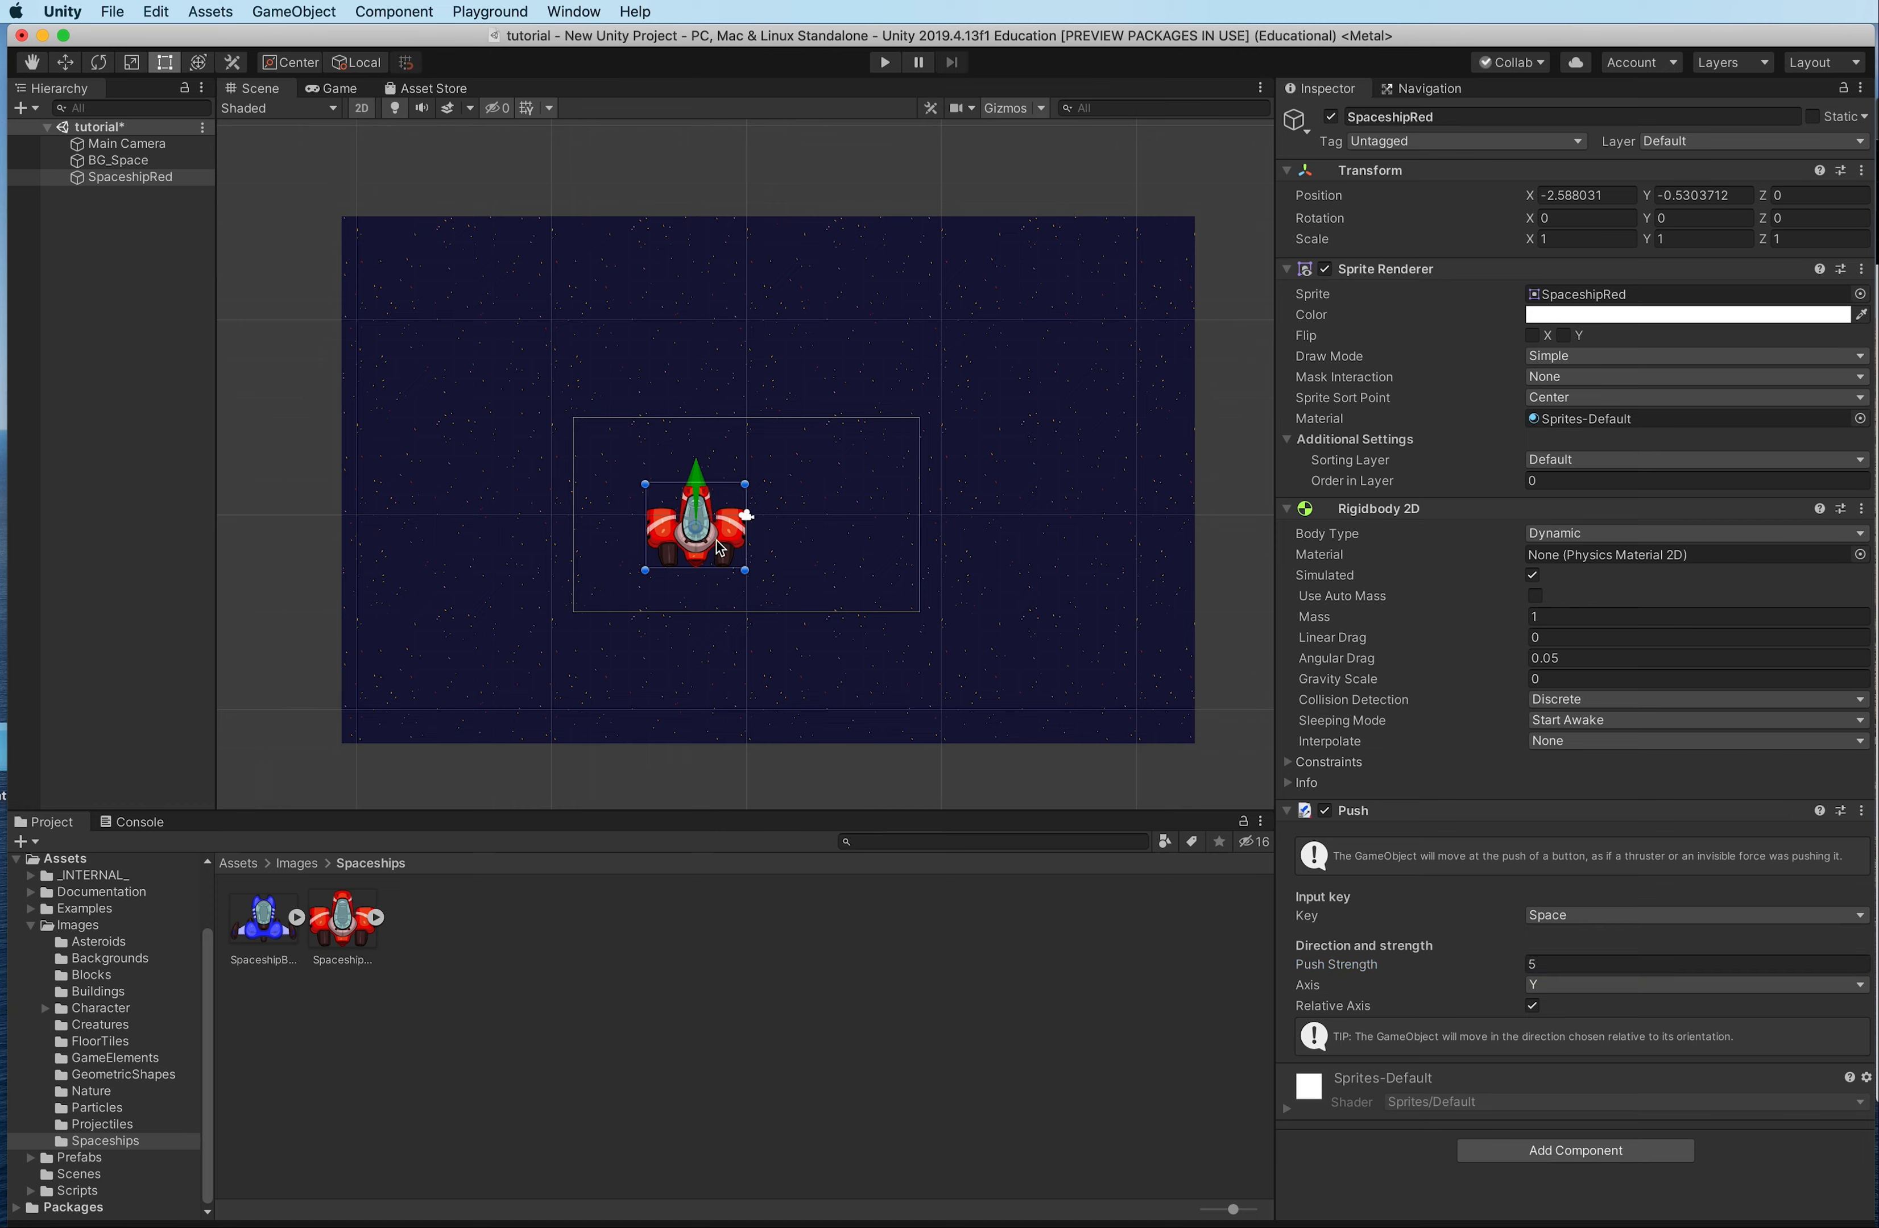
Step: Scale the red spaceship down uniformly to about 0.41 and play-test its push movement
drag(745, 484, 686, 533)
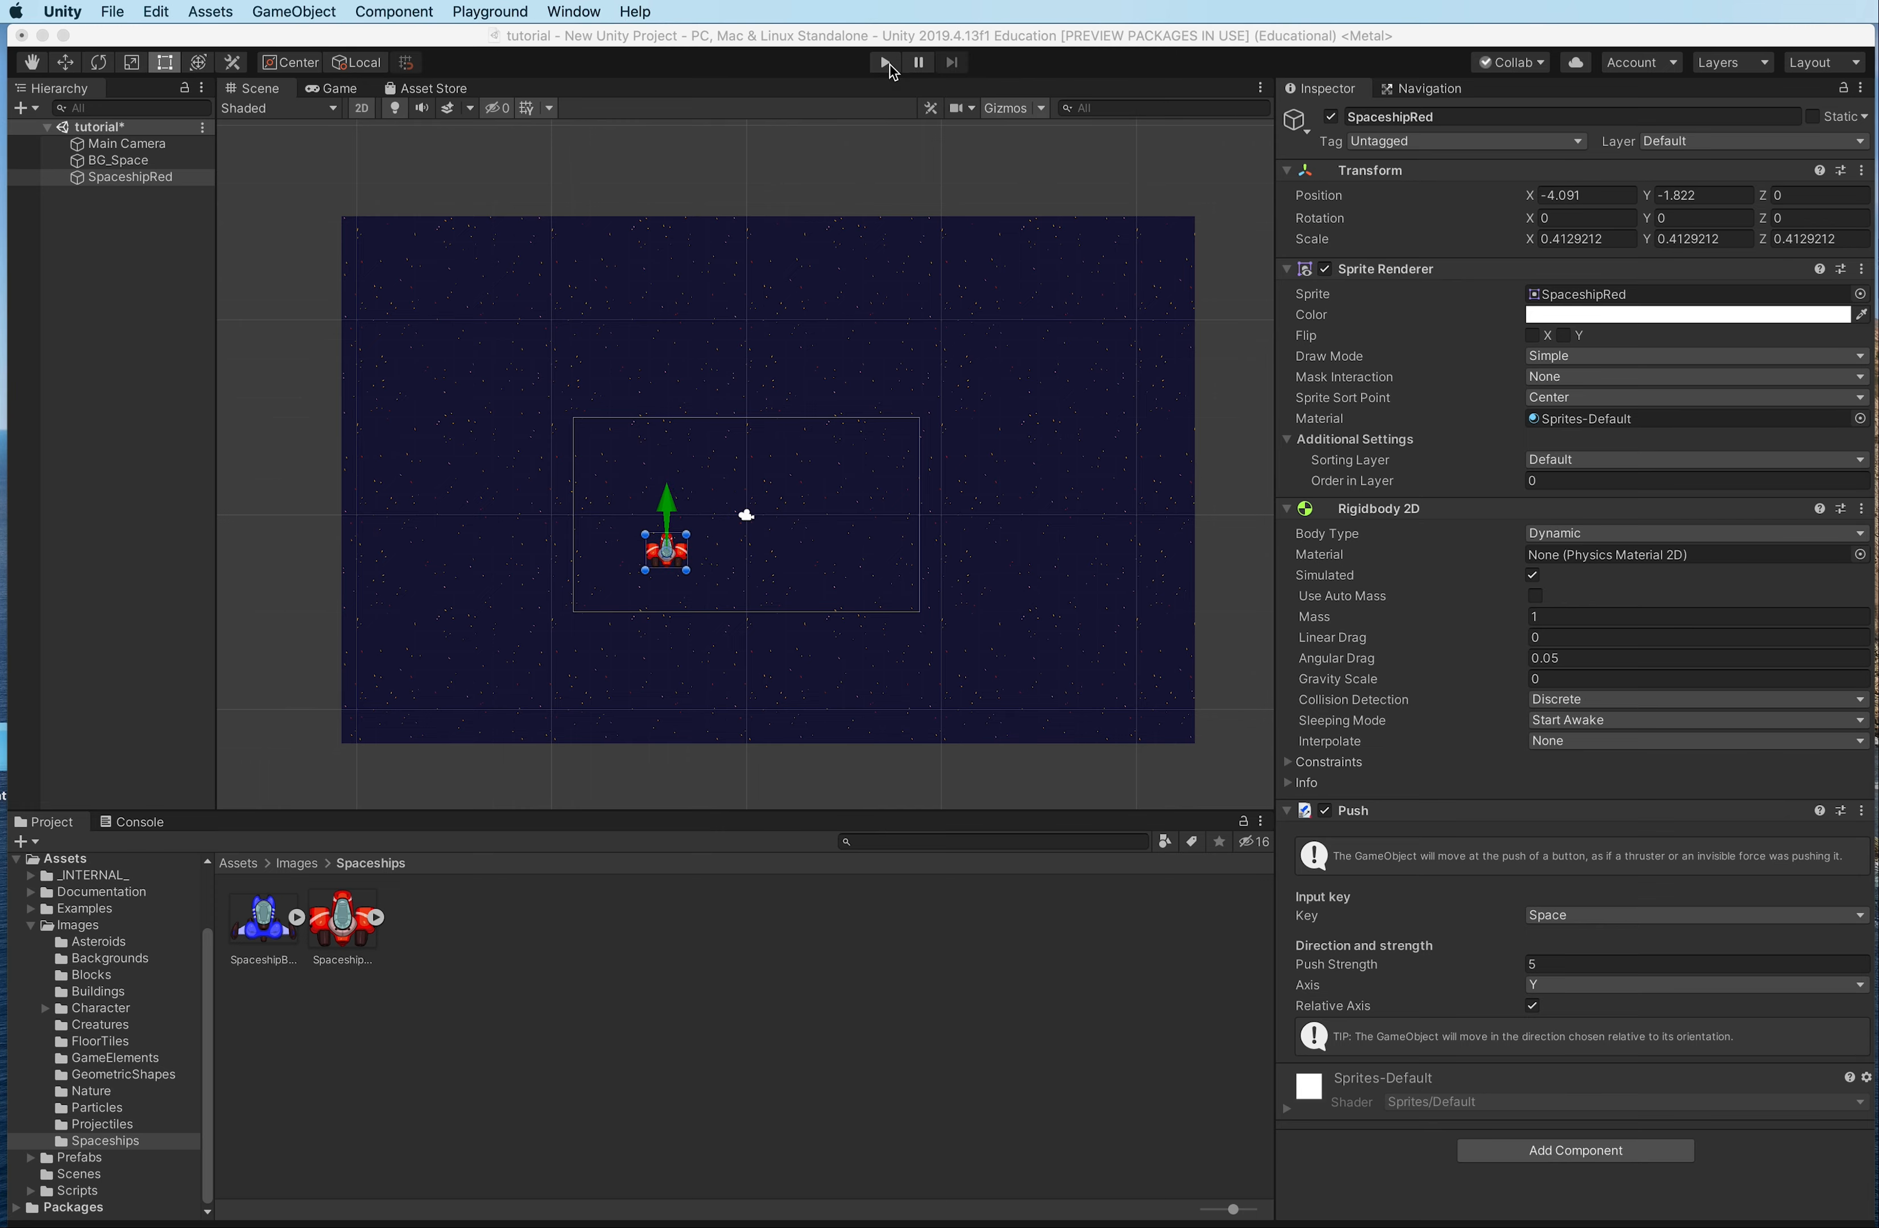
click(889, 65)
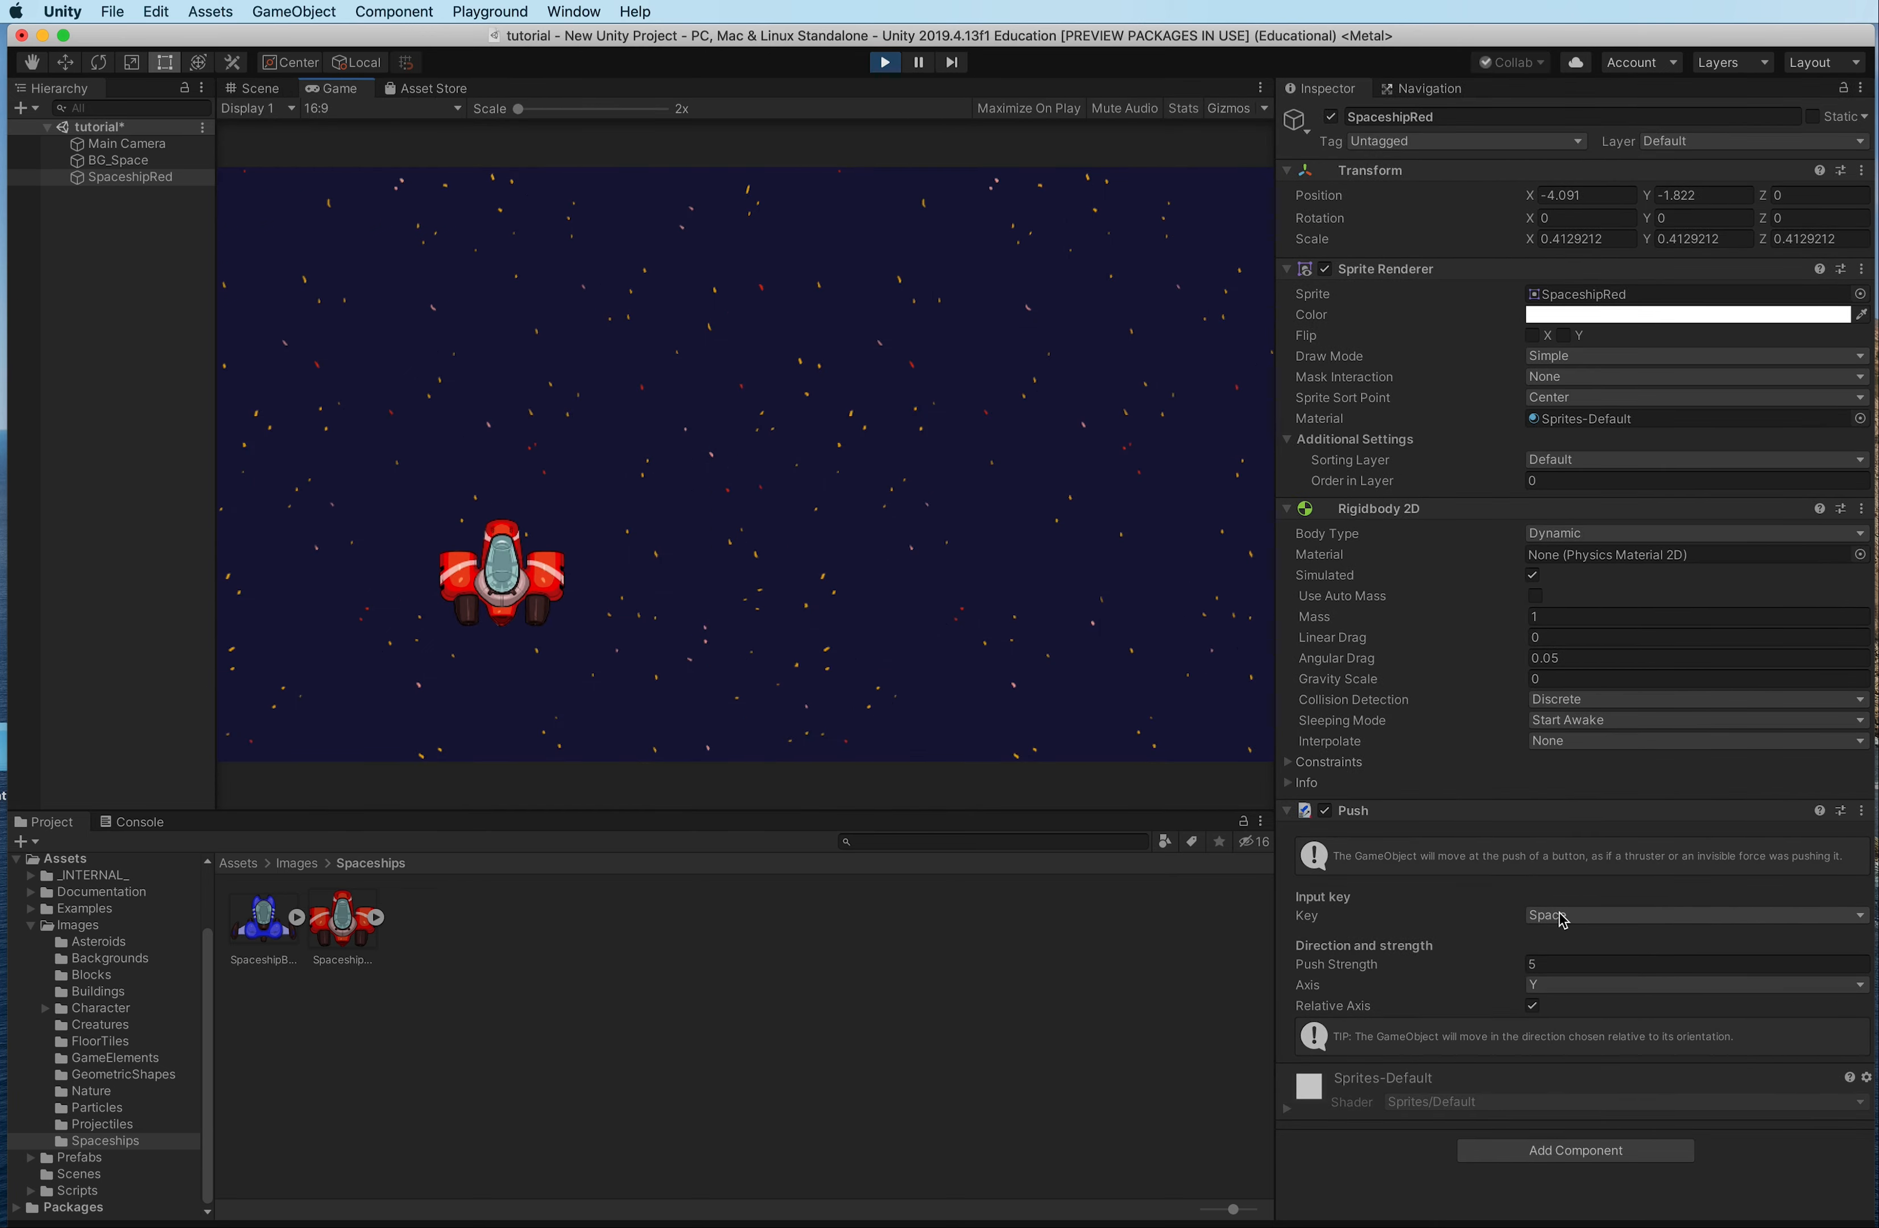
key(space)
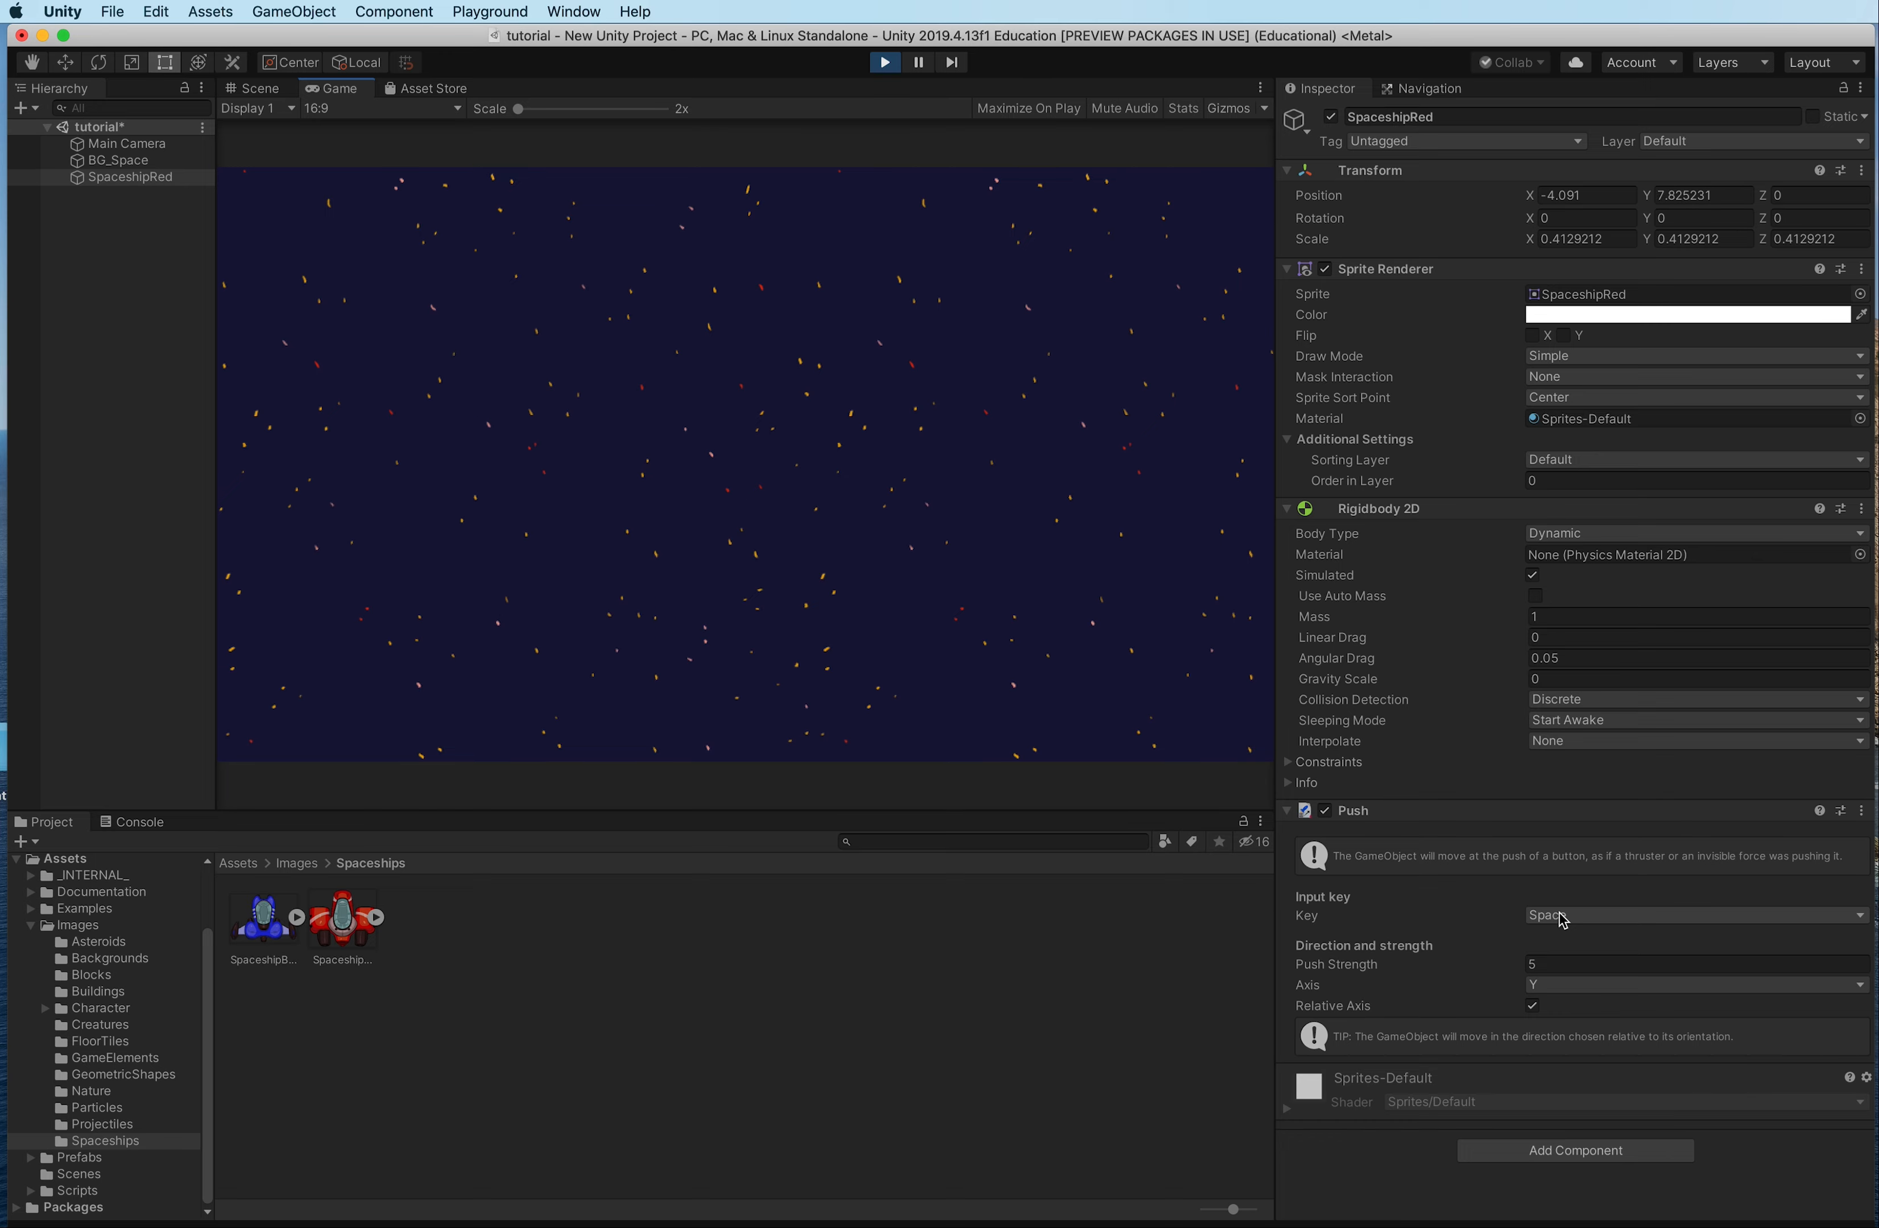
click(886, 64)
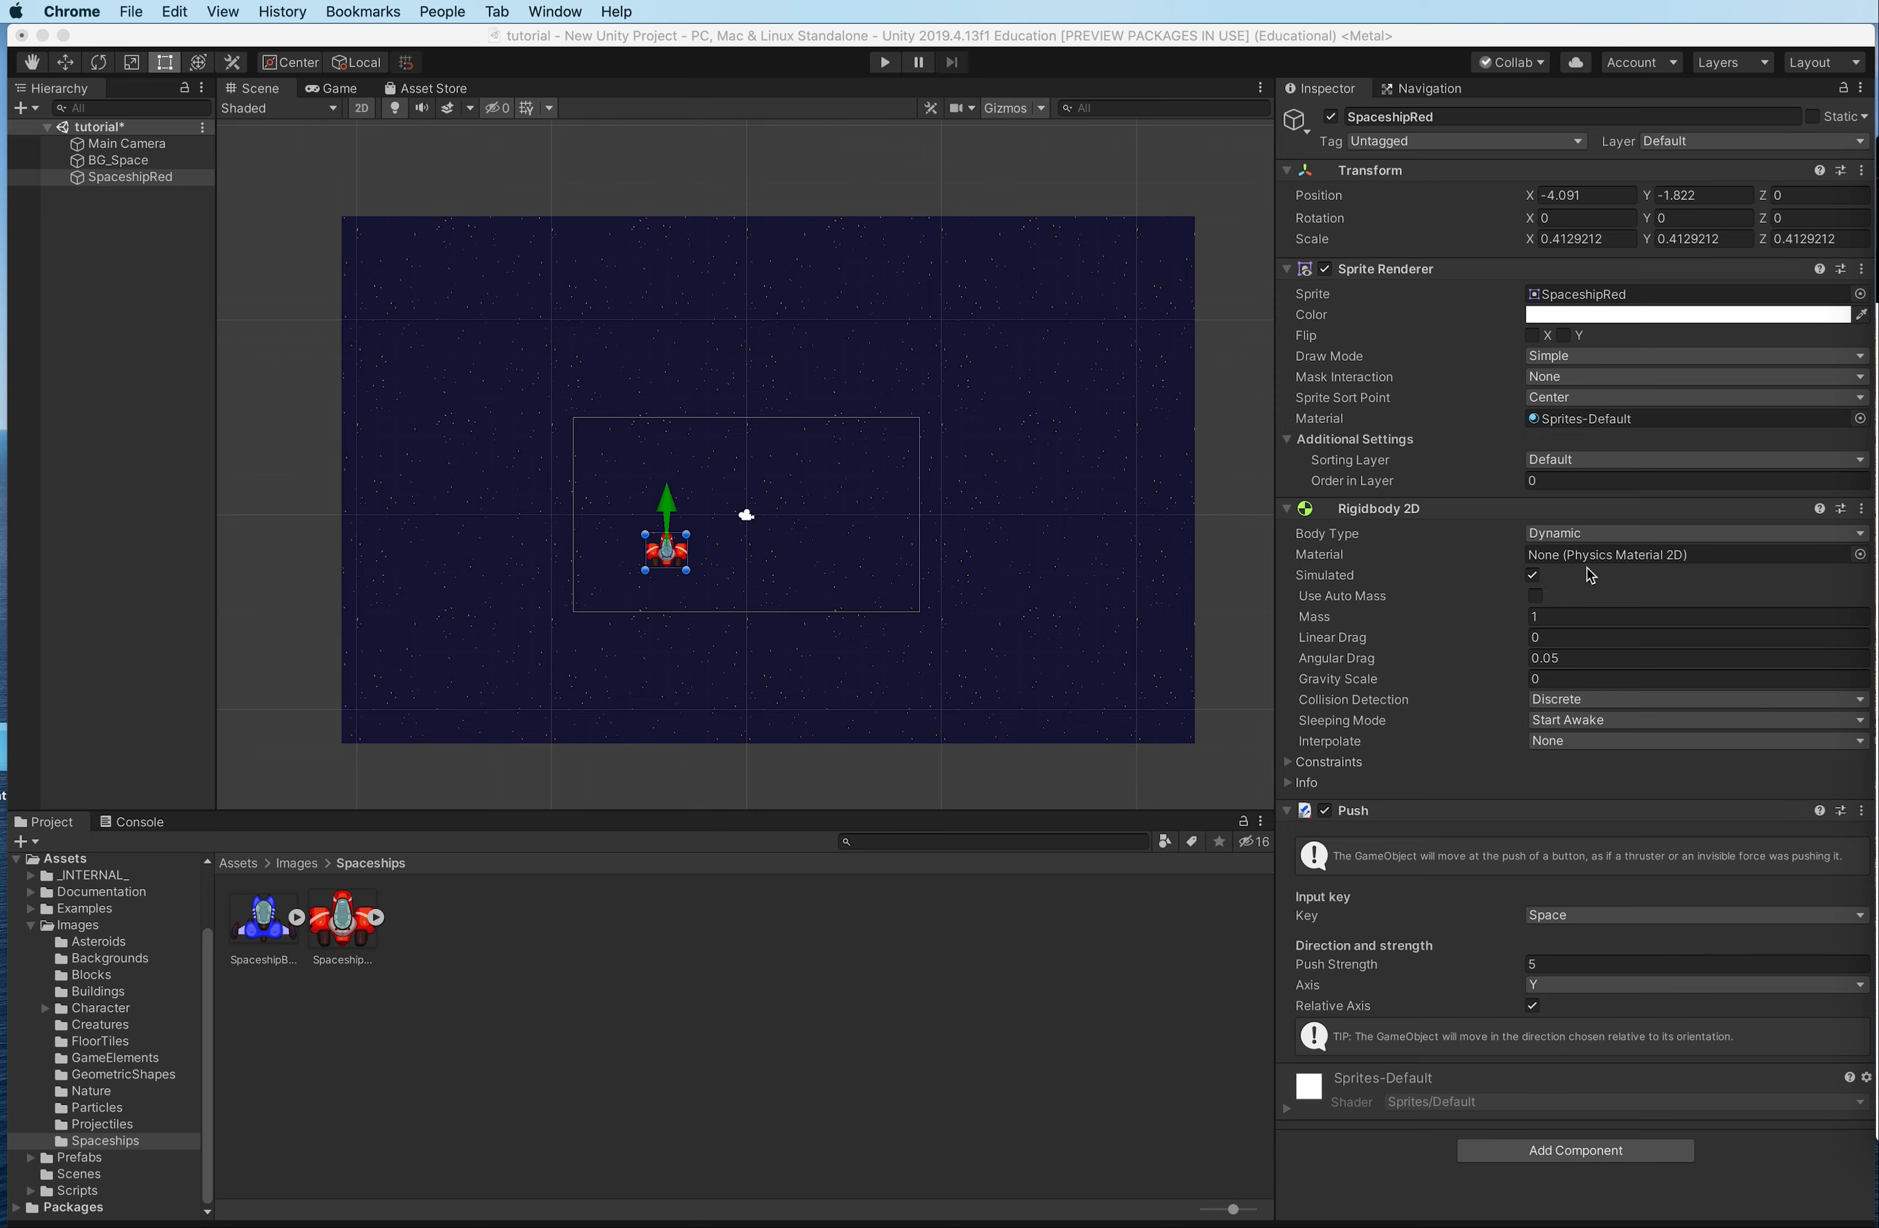
Step: Play-test the spaceship with a temporary Push Strength of 3 and stop the game
click(888, 70)
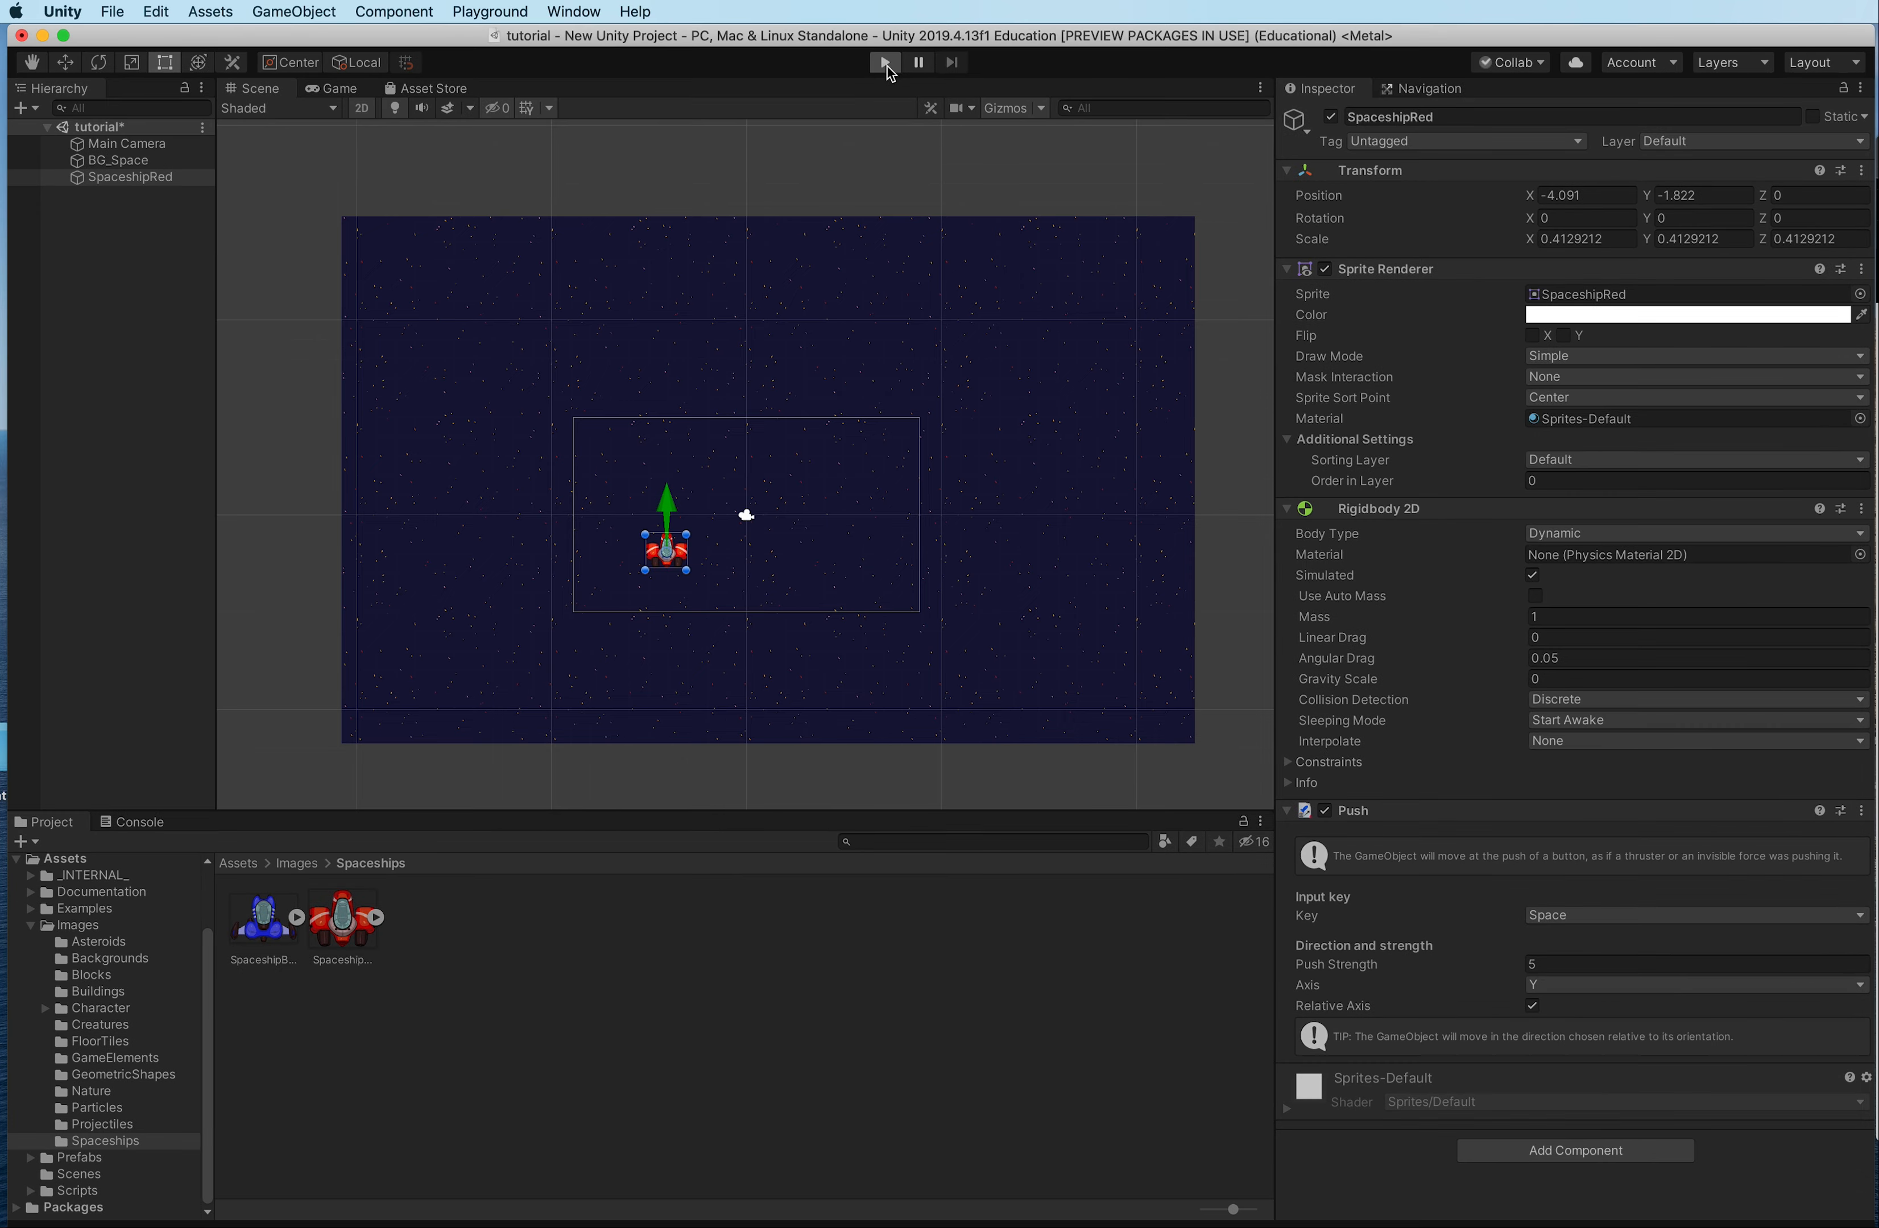
click(1550, 965)
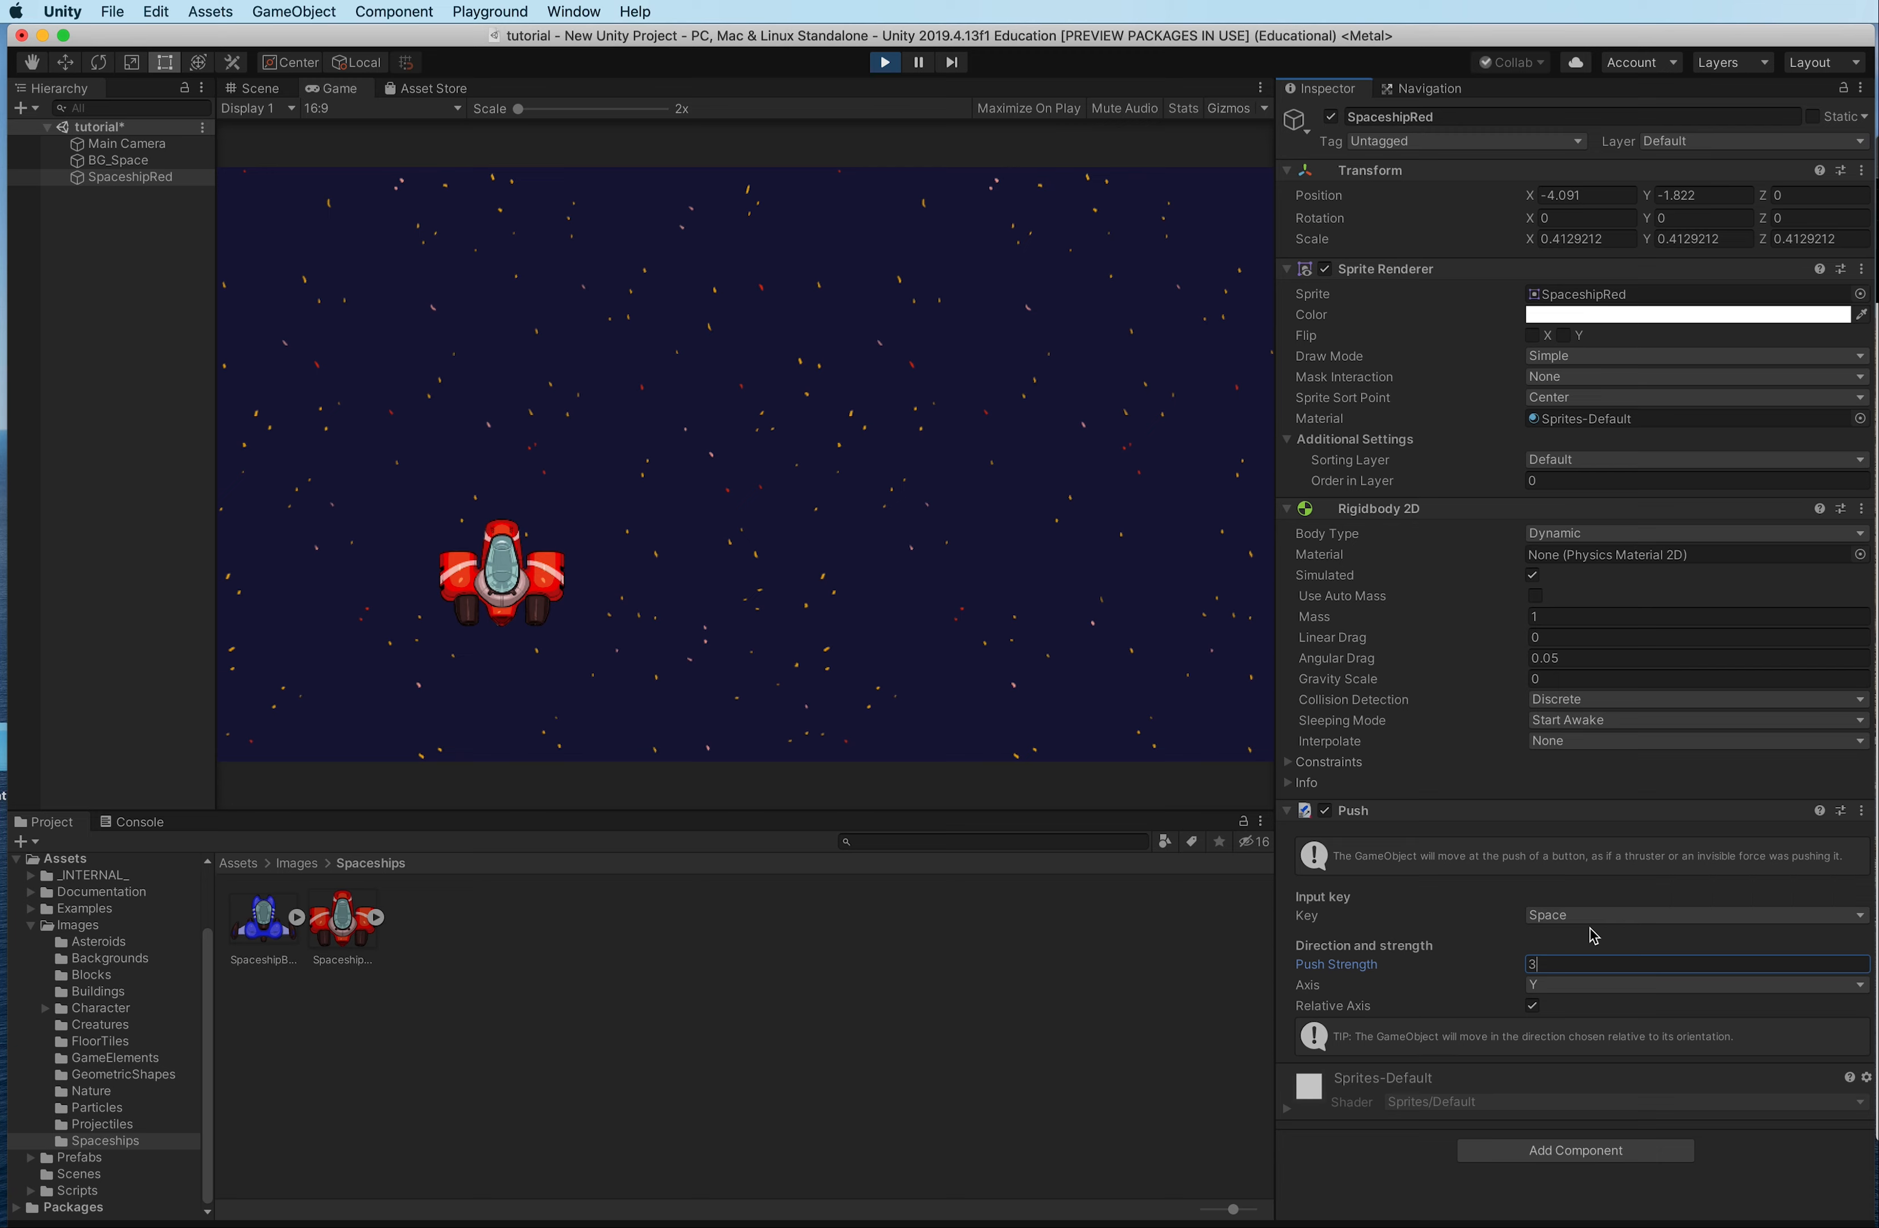
click(902, 583)
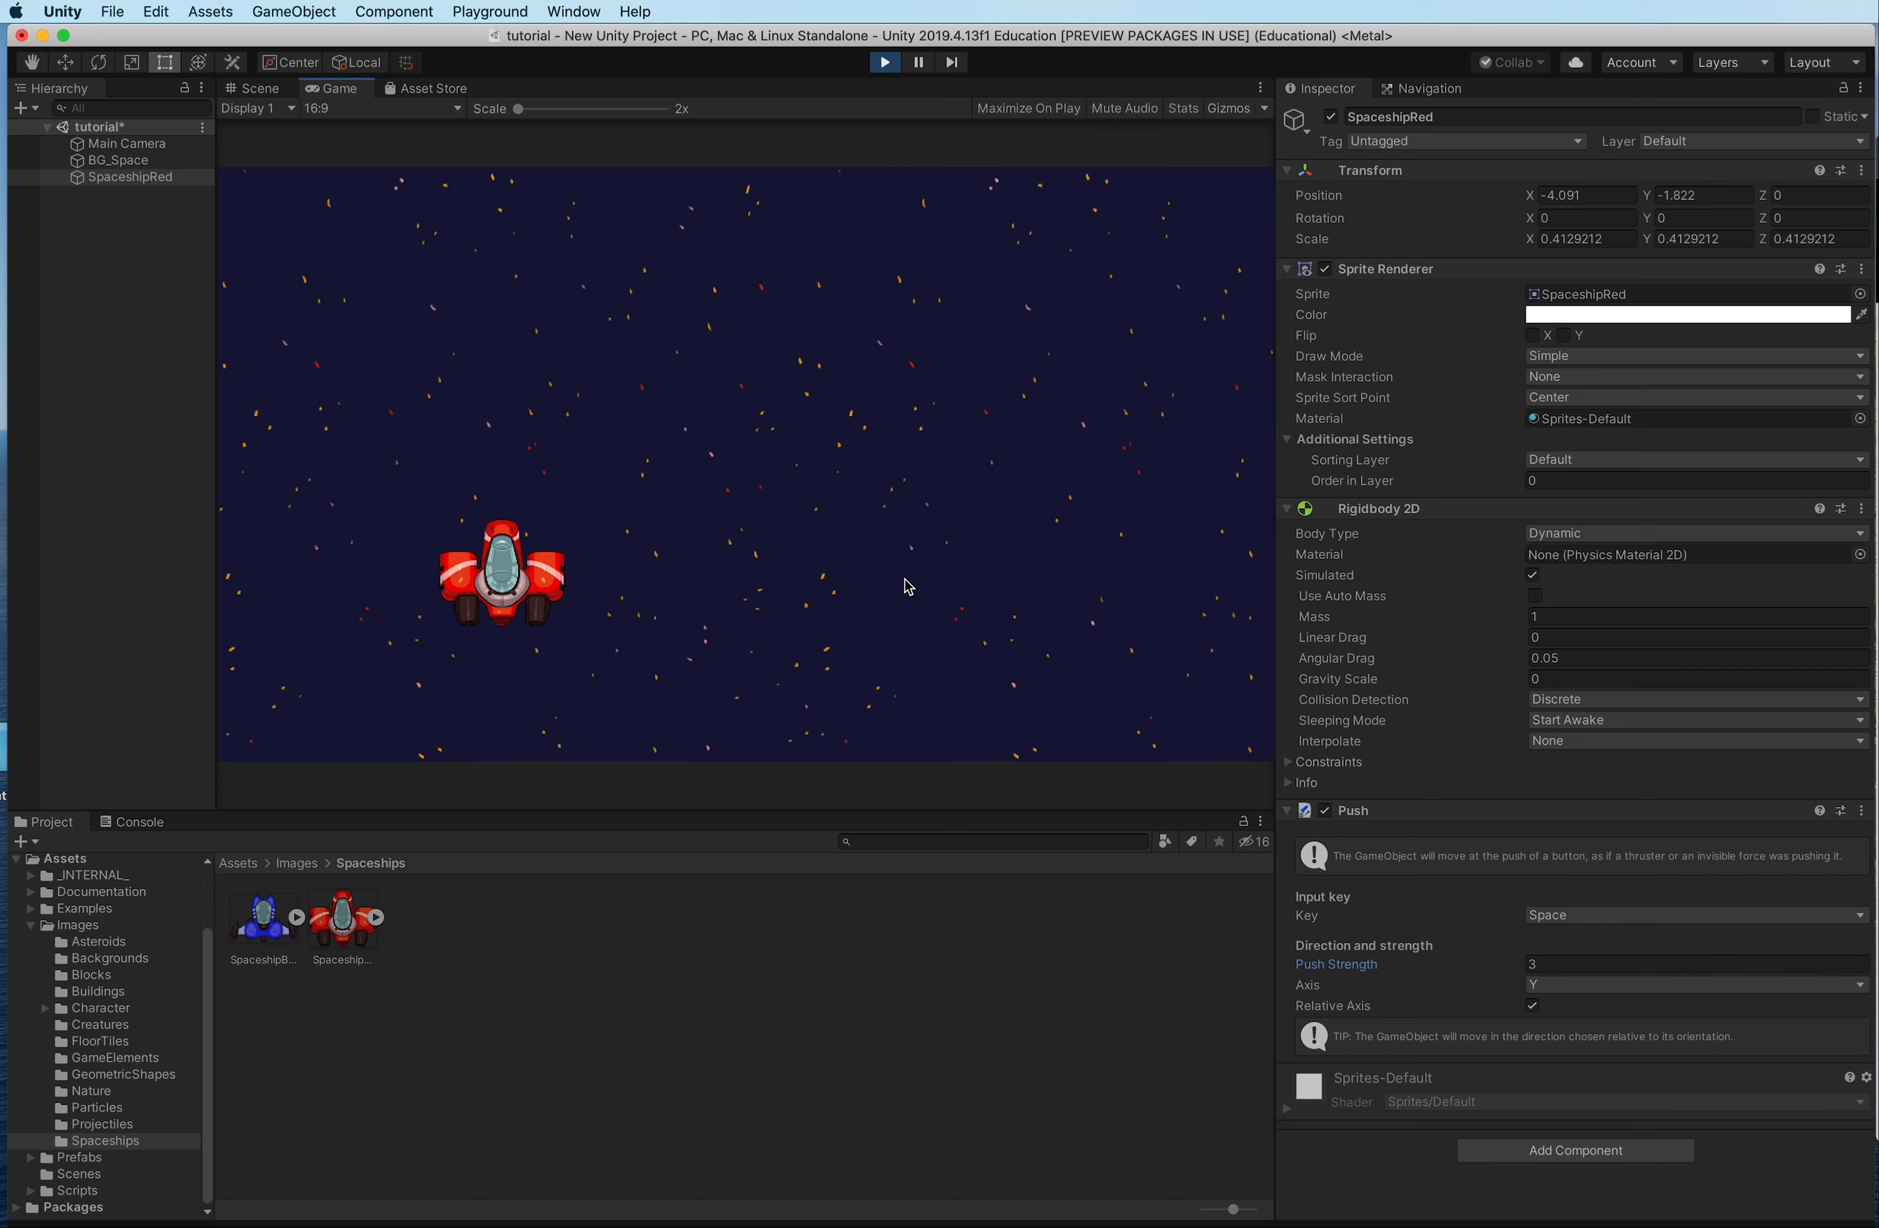
key(space)
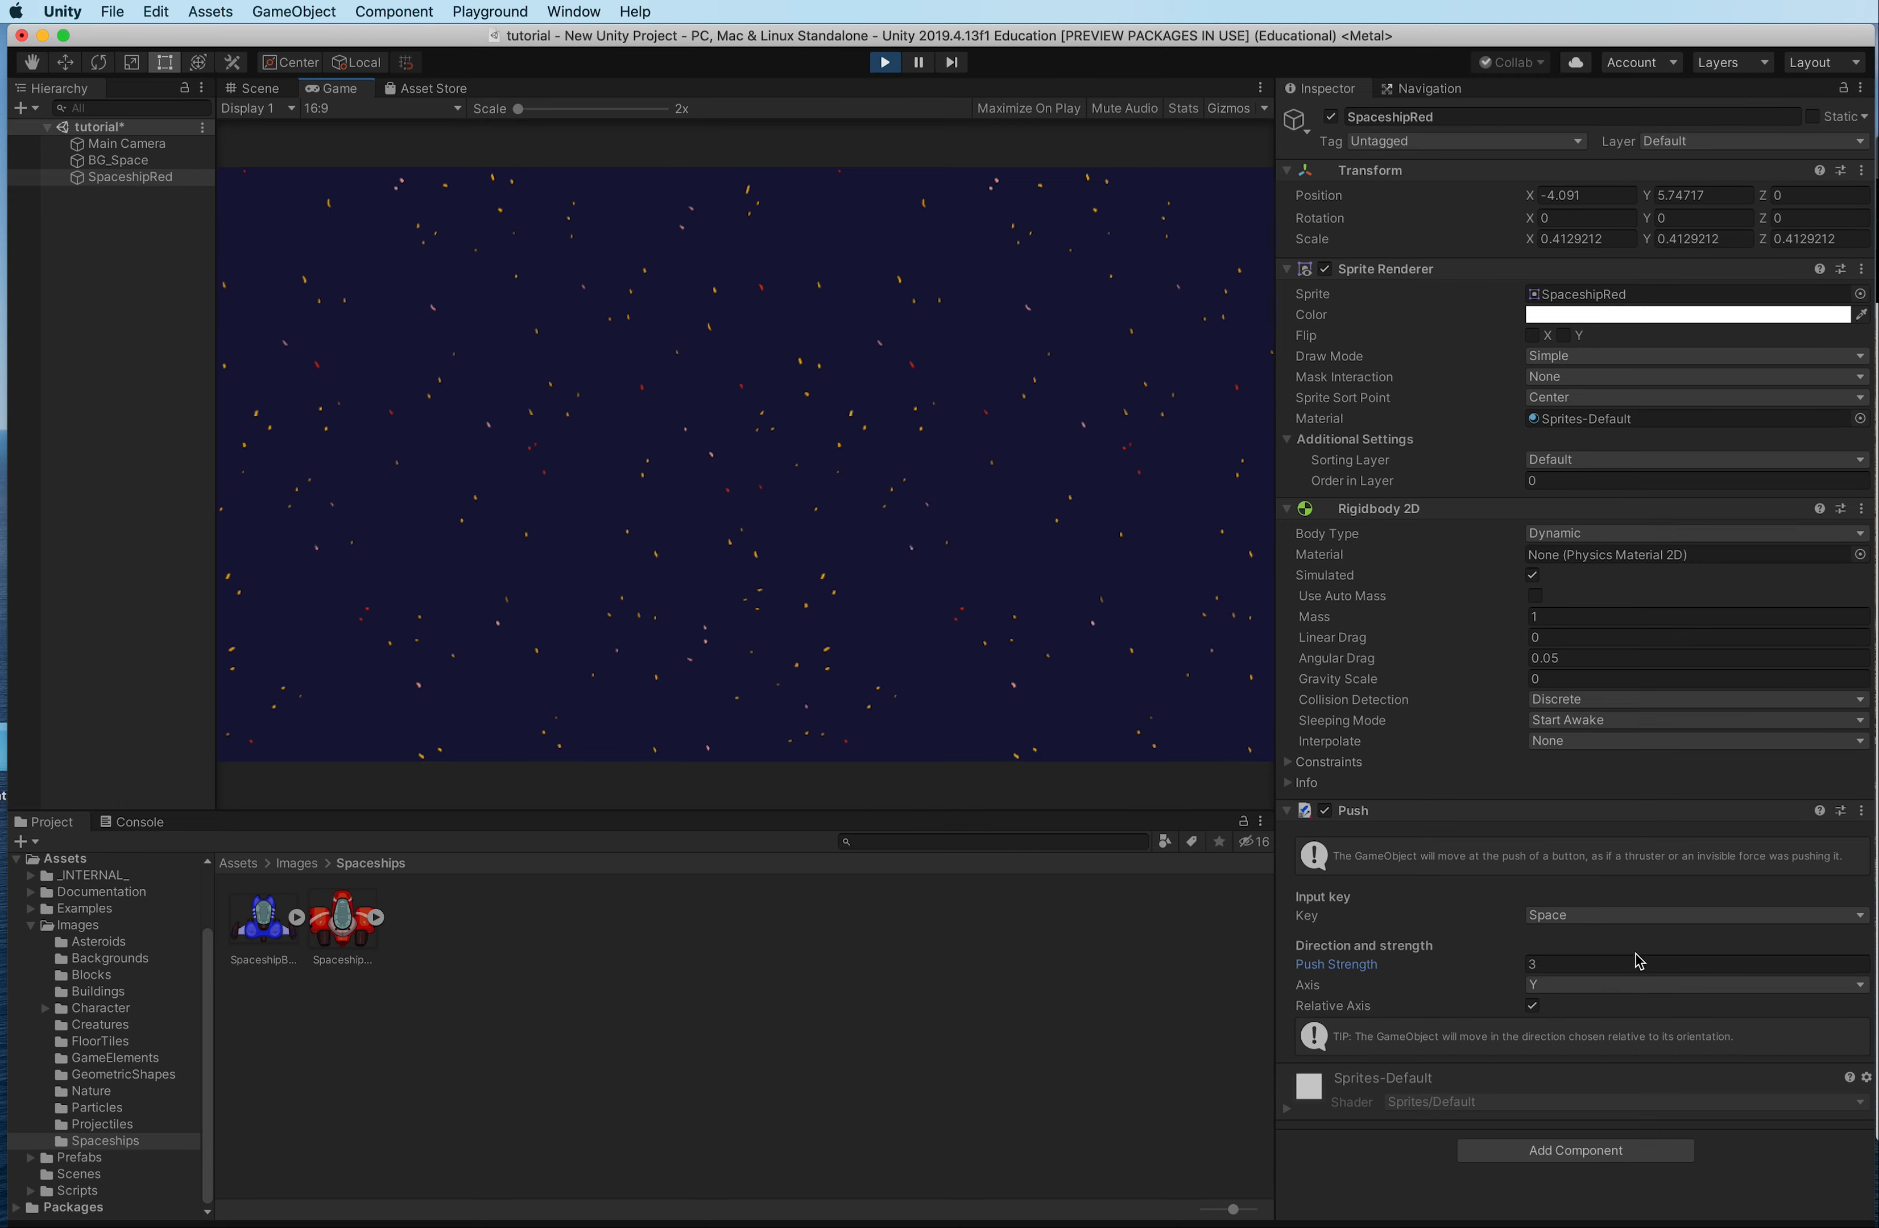
key(super+p)
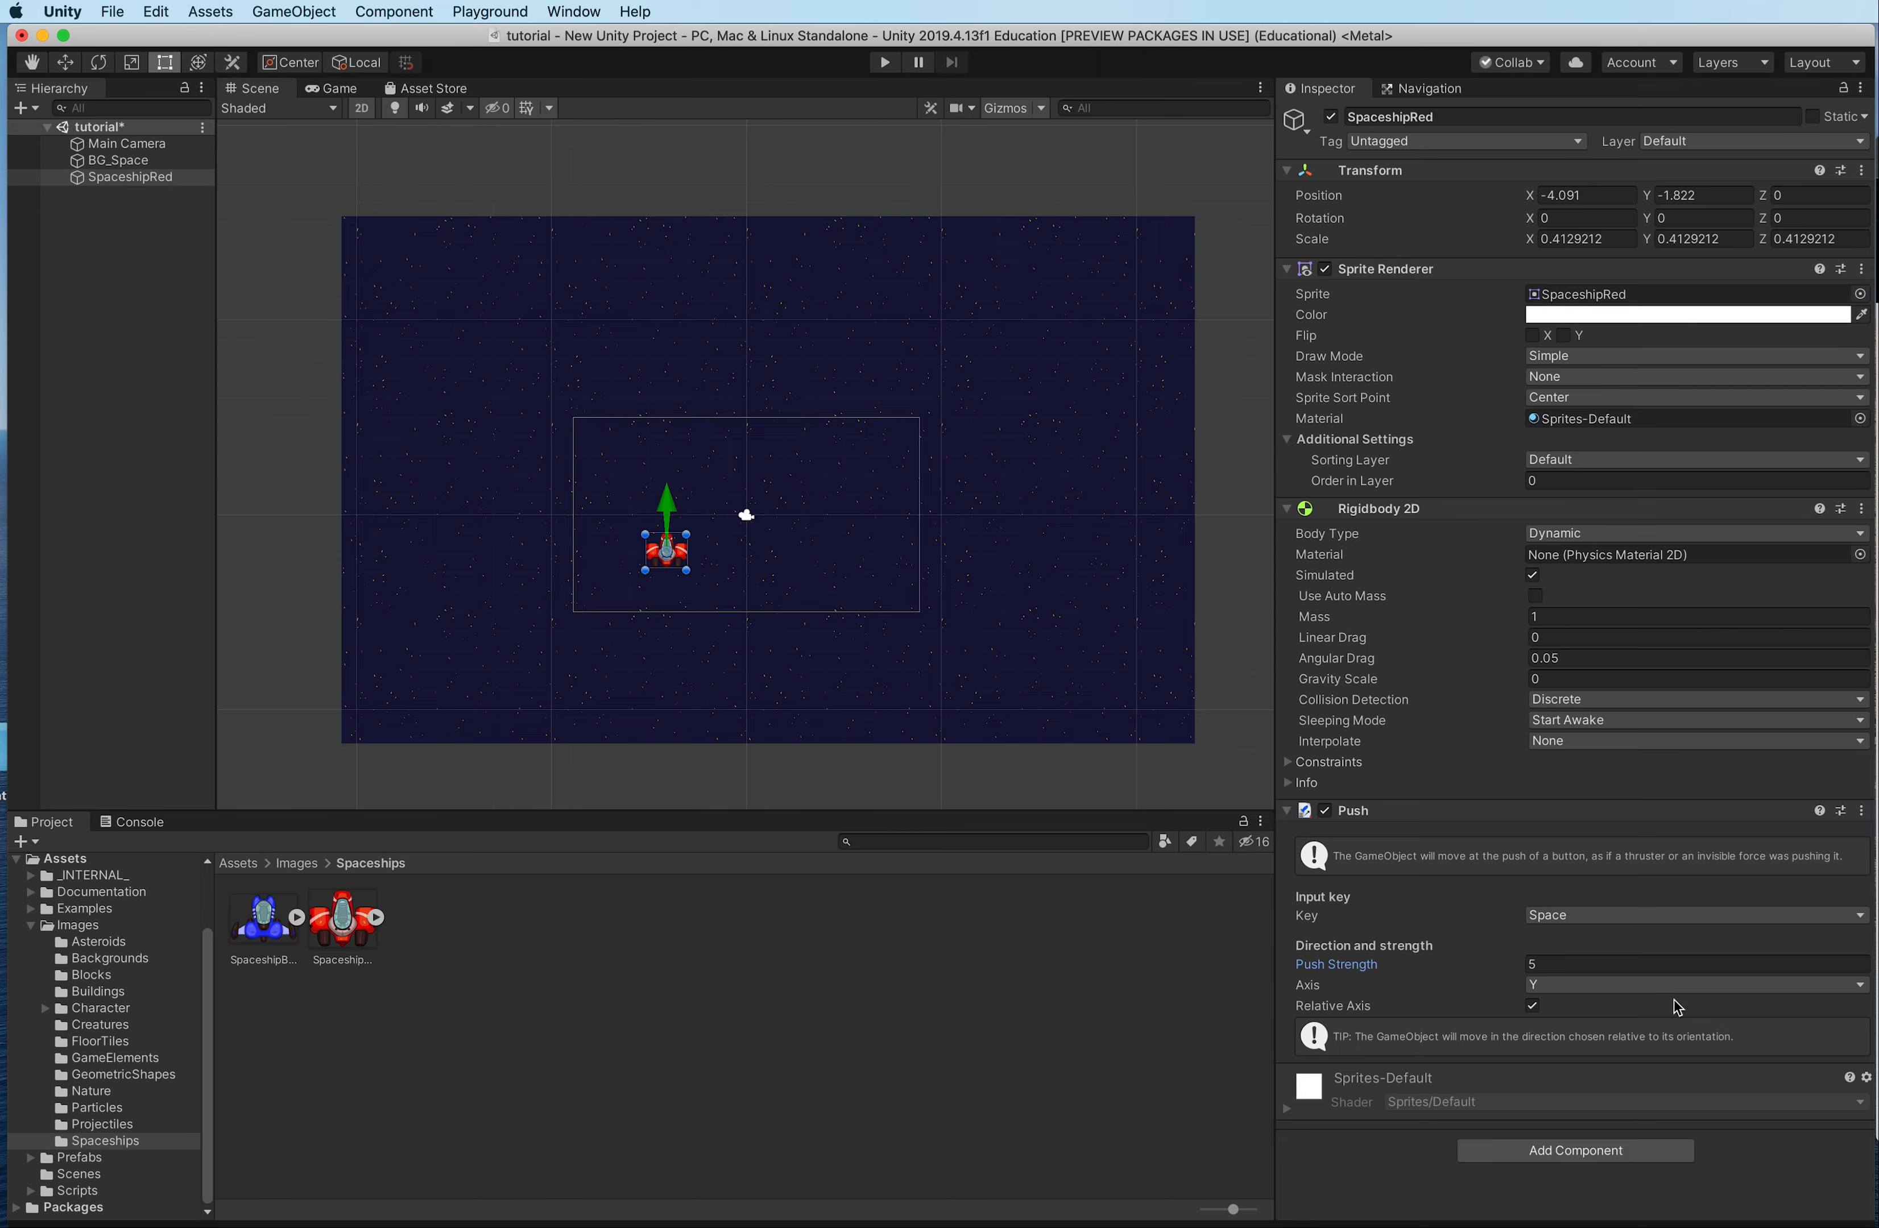
key(super+Tab)
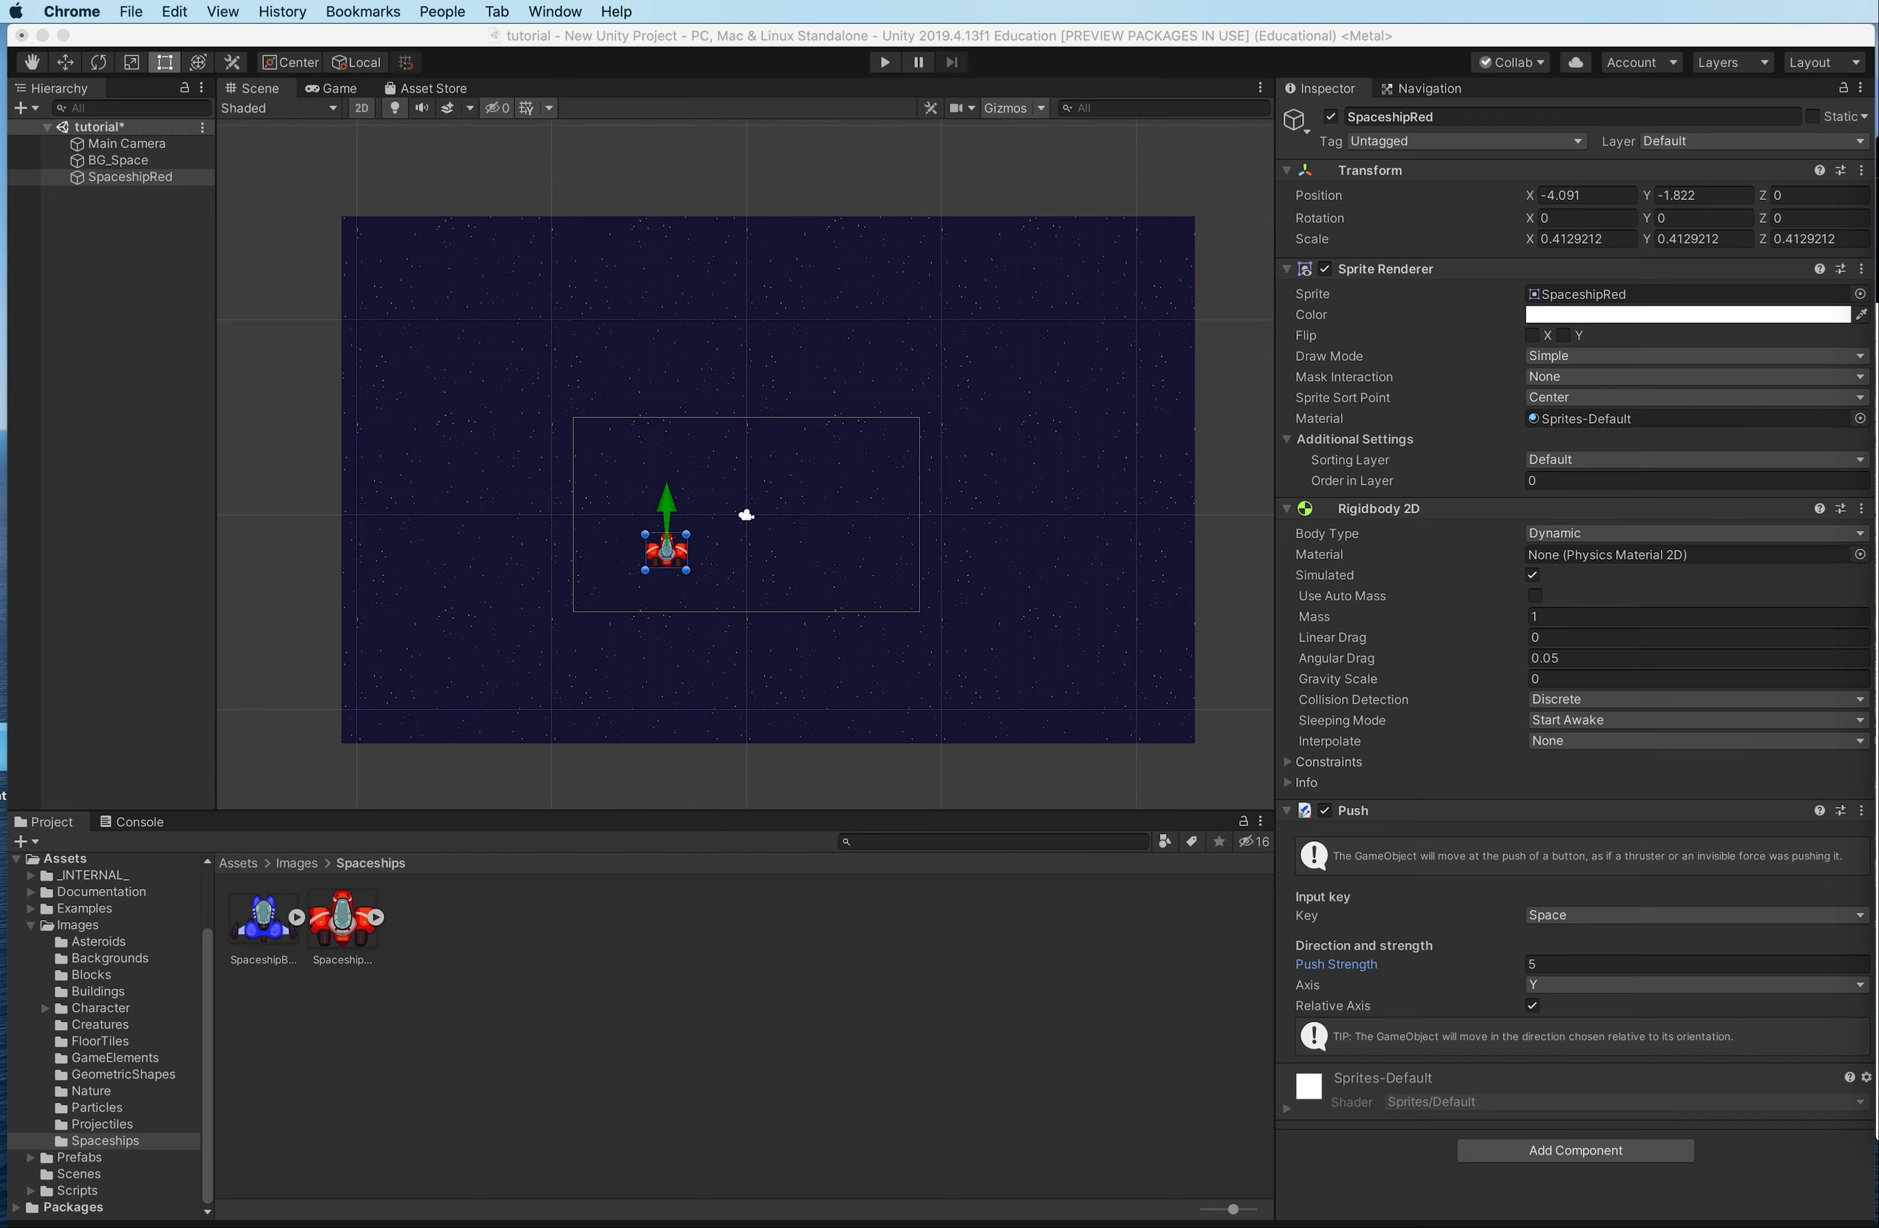